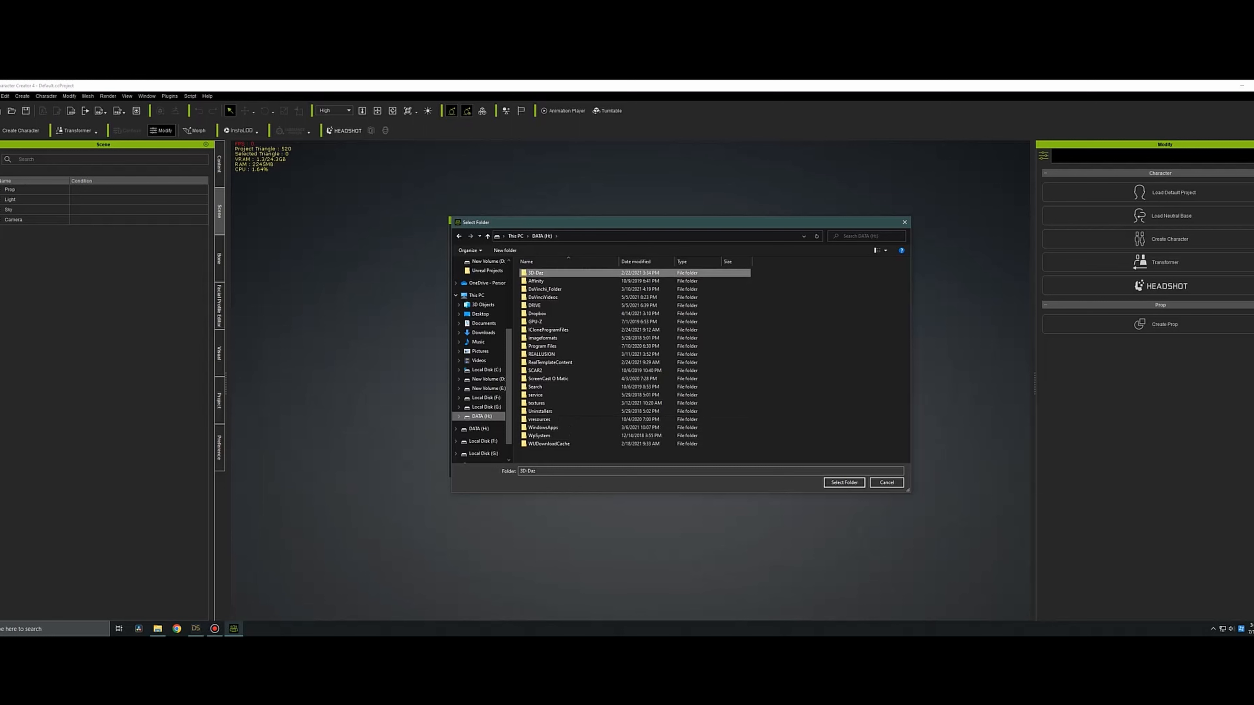
Choose the Brenna texture folder inside Runtime > Textures of My DAZ 3D Library on the DATA (H:) drive.
click(547, 297)
double_click(547, 296)
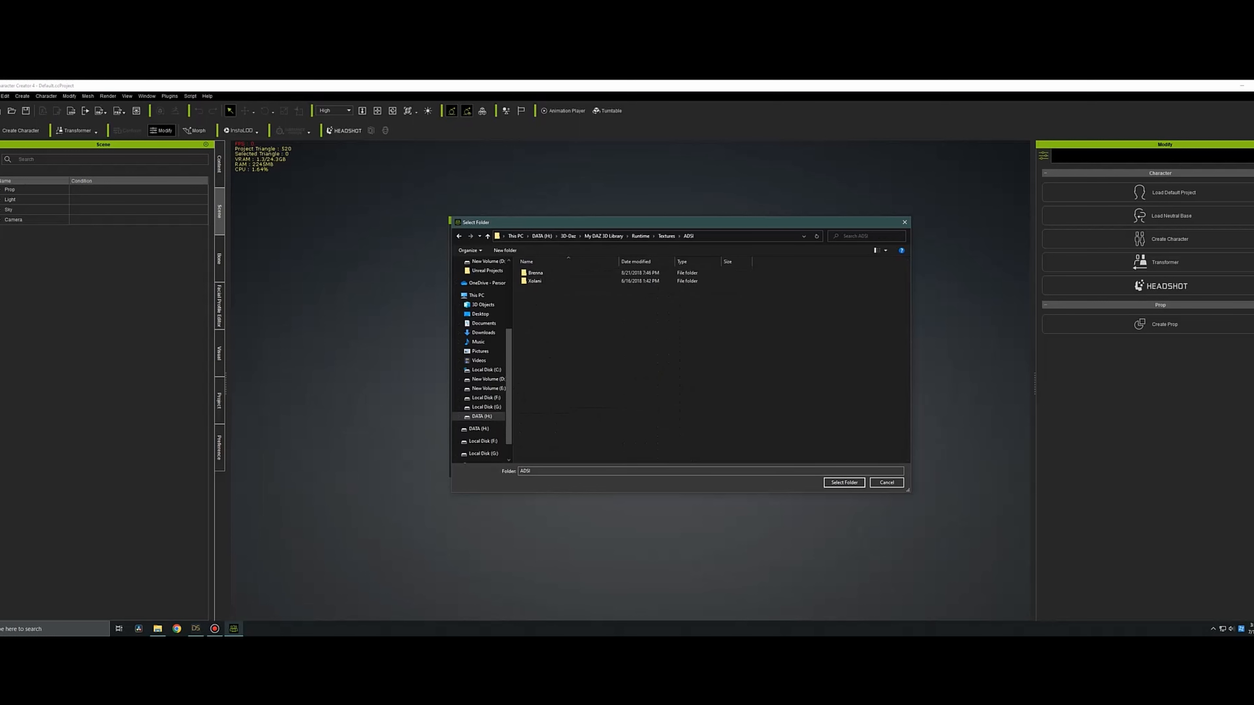
click(536, 273)
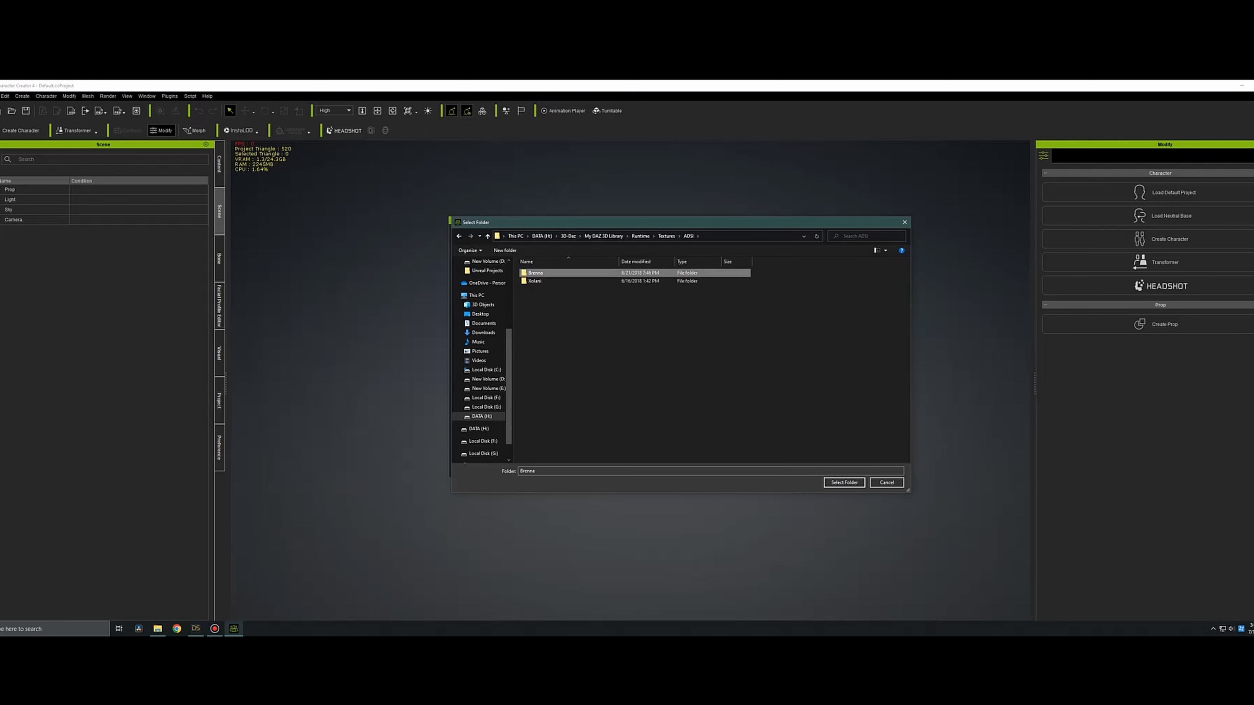
click(844, 483)
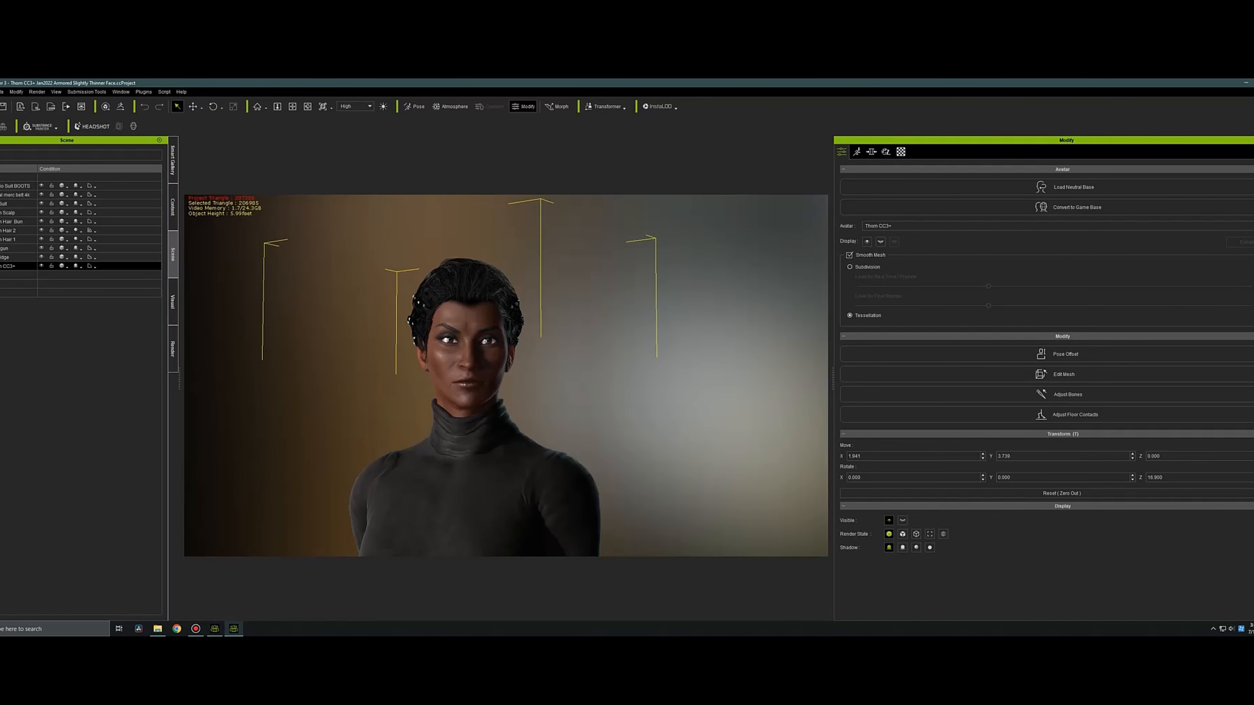
Toggle the avatar's Smooth Mesh option and start saving the bump texture of the Std_Skin_Head material to a file.
click(850, 256)
click(901, 151)
click(1037, 217)
right_click(1100, 374)
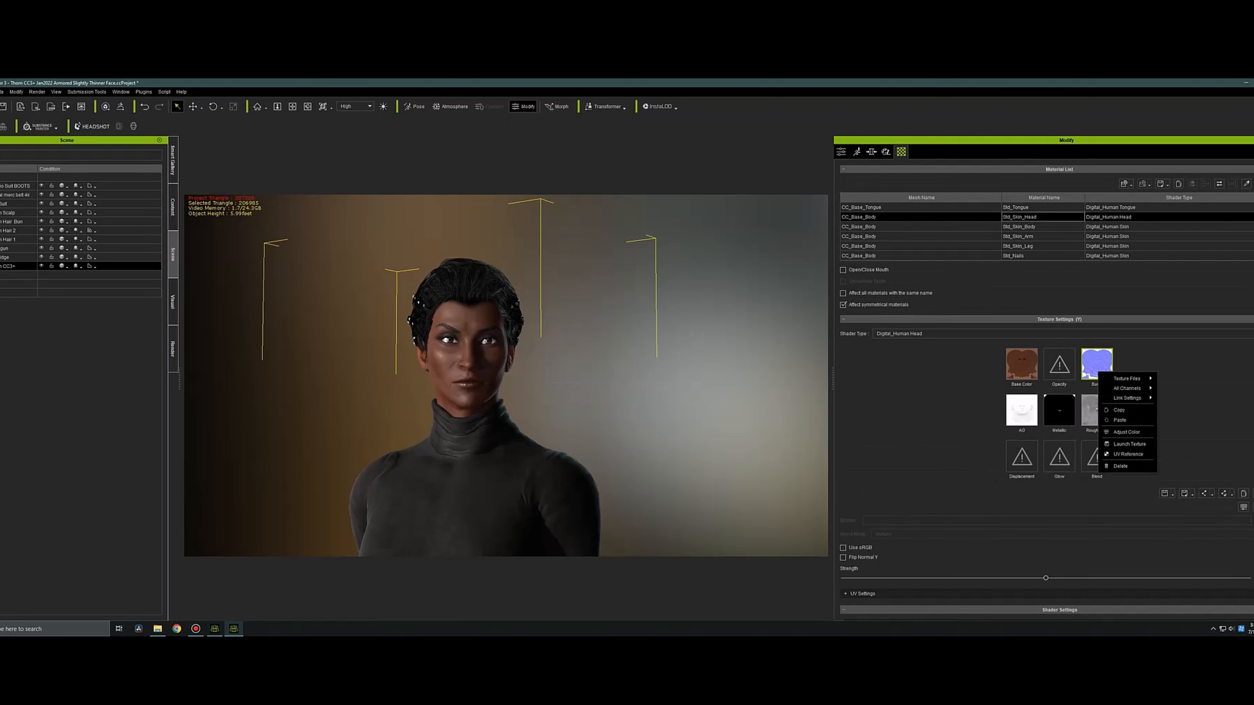
mouse_move(1127, 379)
click(1185, 391)
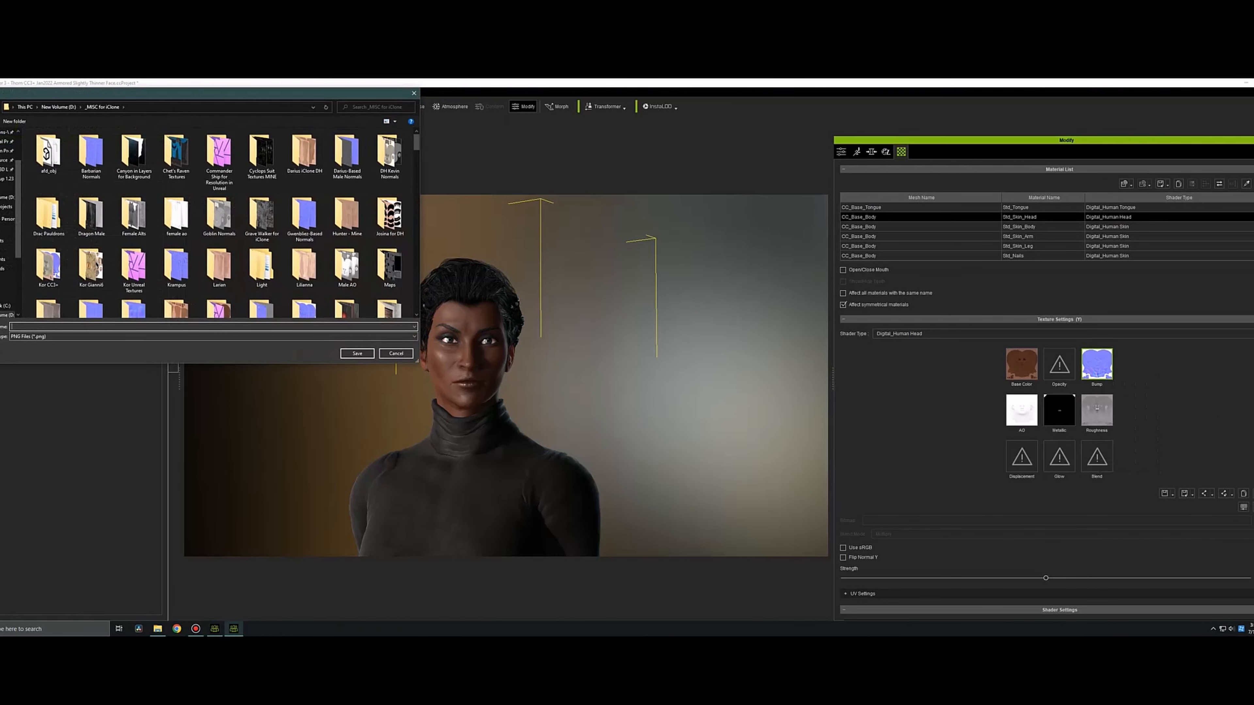
Create a folder named "Good Female Texture Maps CC33+" inside the _MISC for iClone folder and leave the save dialog.
click(14, 121)
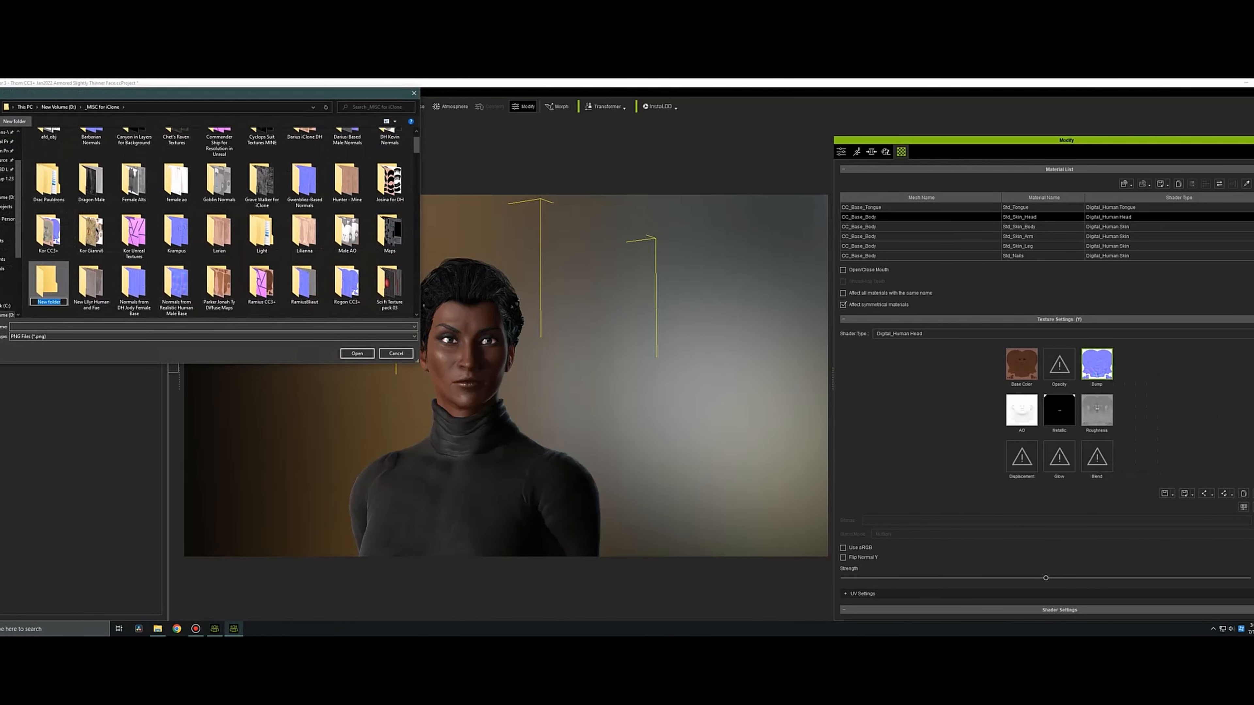
text(Female Te)
text(xture Maps CC33+)
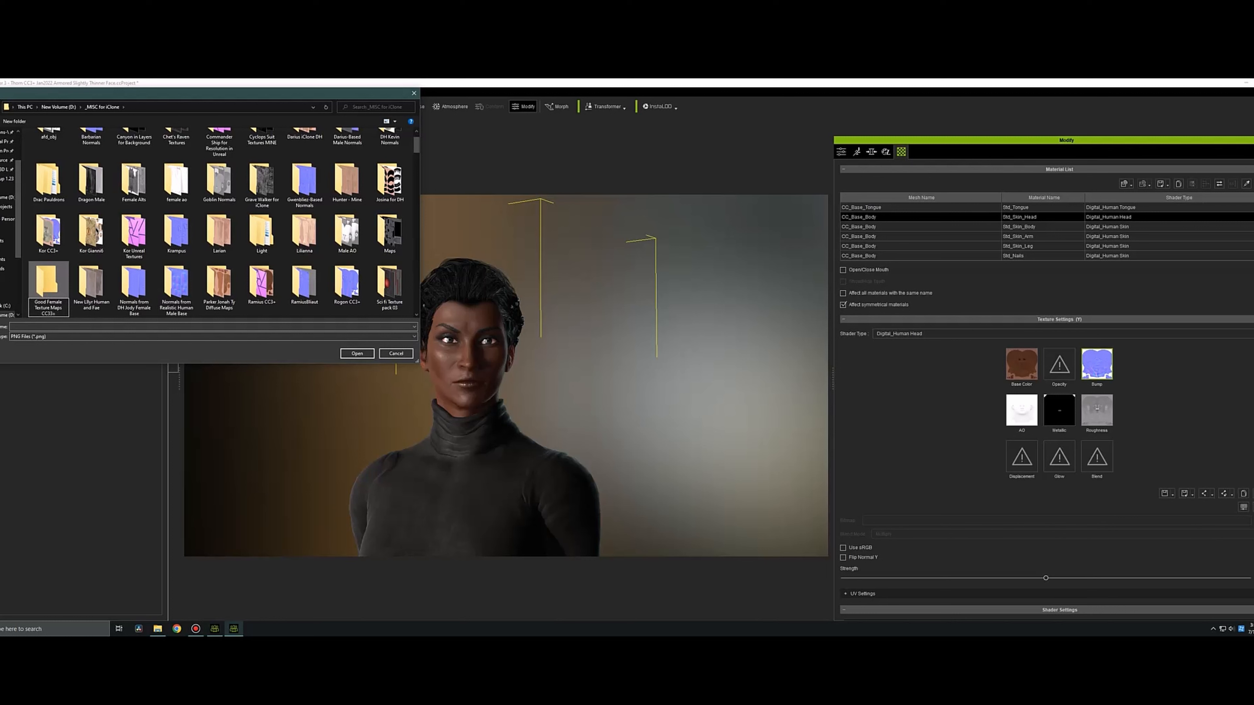
key(Return)
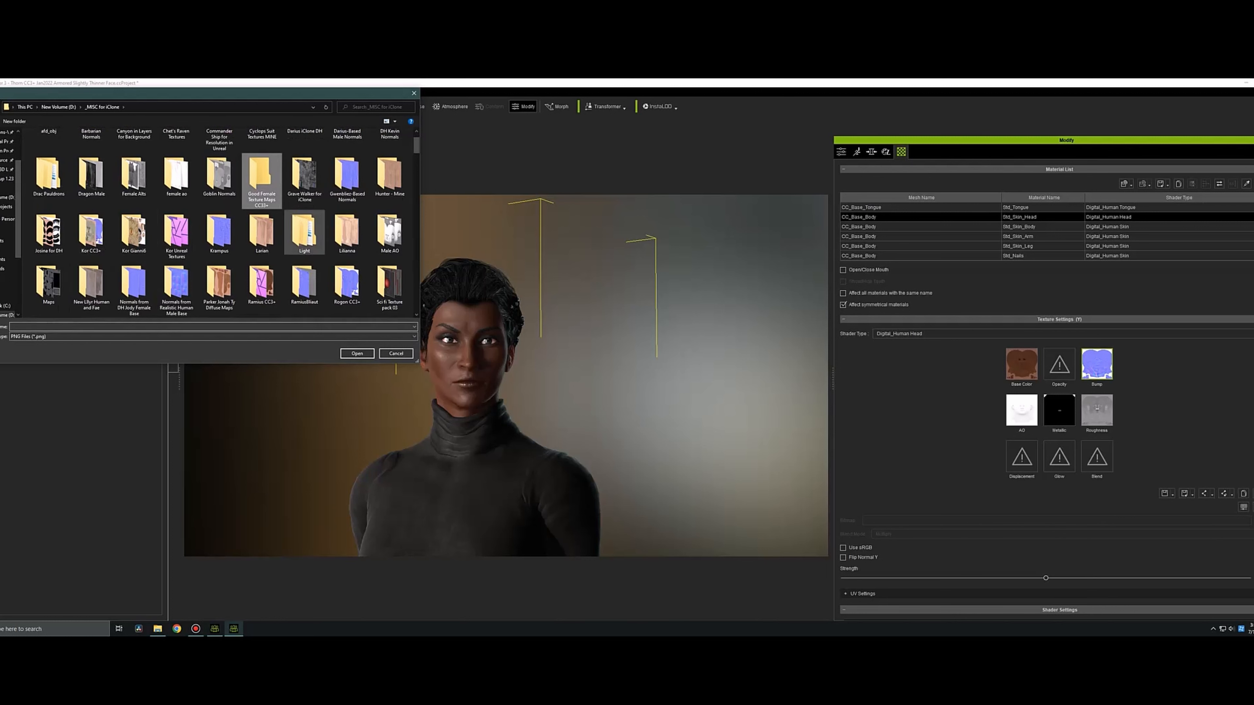
key(Escape)
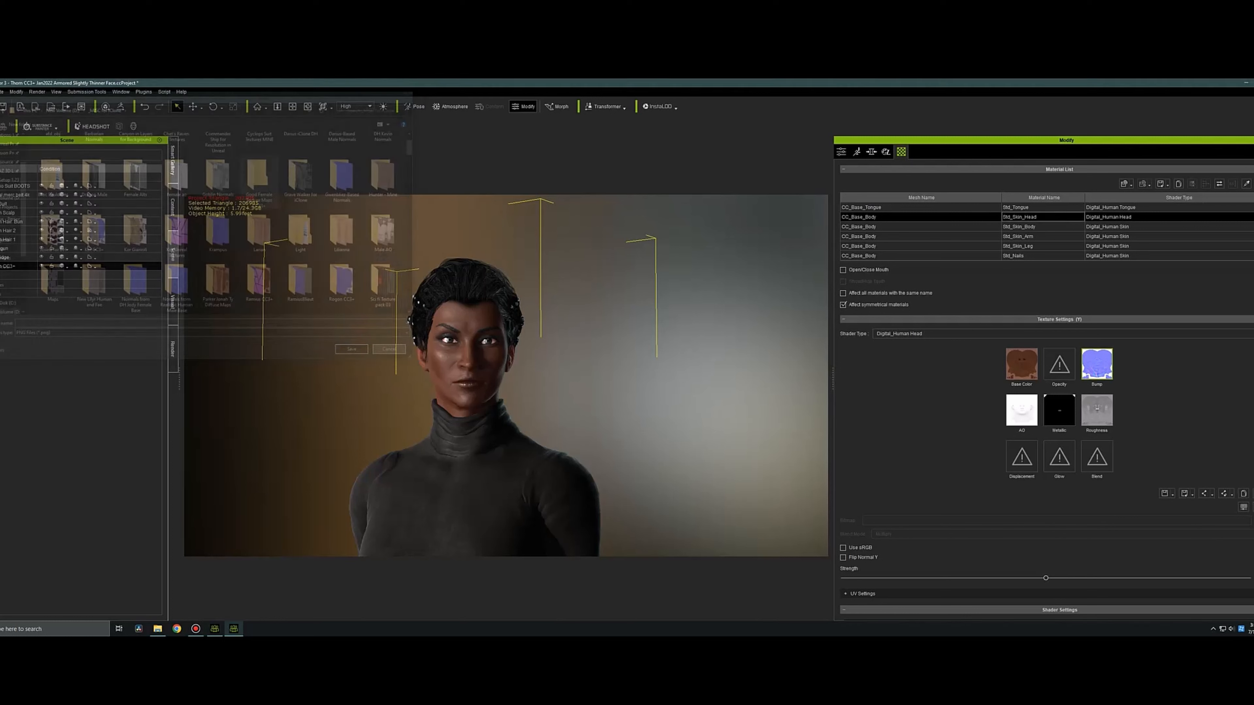
Save the Std_Skin_Head bump texture as head_normal.png in the Good Female Texture Maps folder.
right_click(1099, 368)
mouse_move(1128, 373)
click(1183, 385)
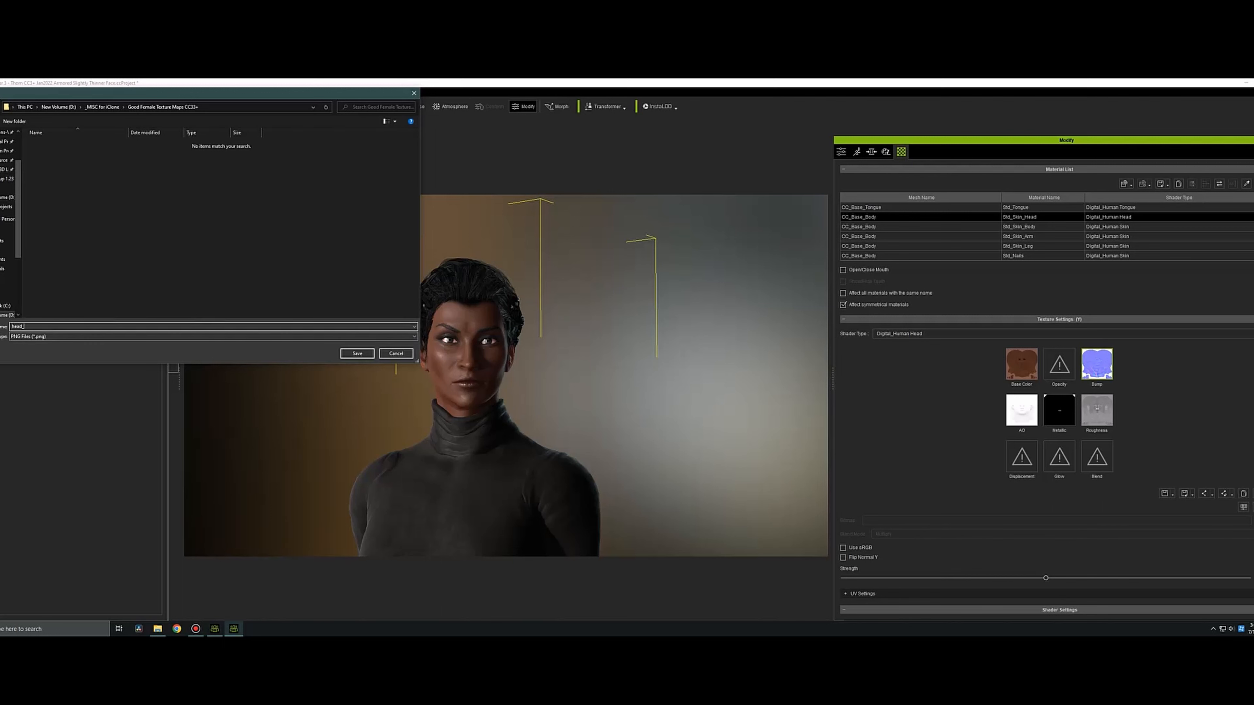
click(357, 353)
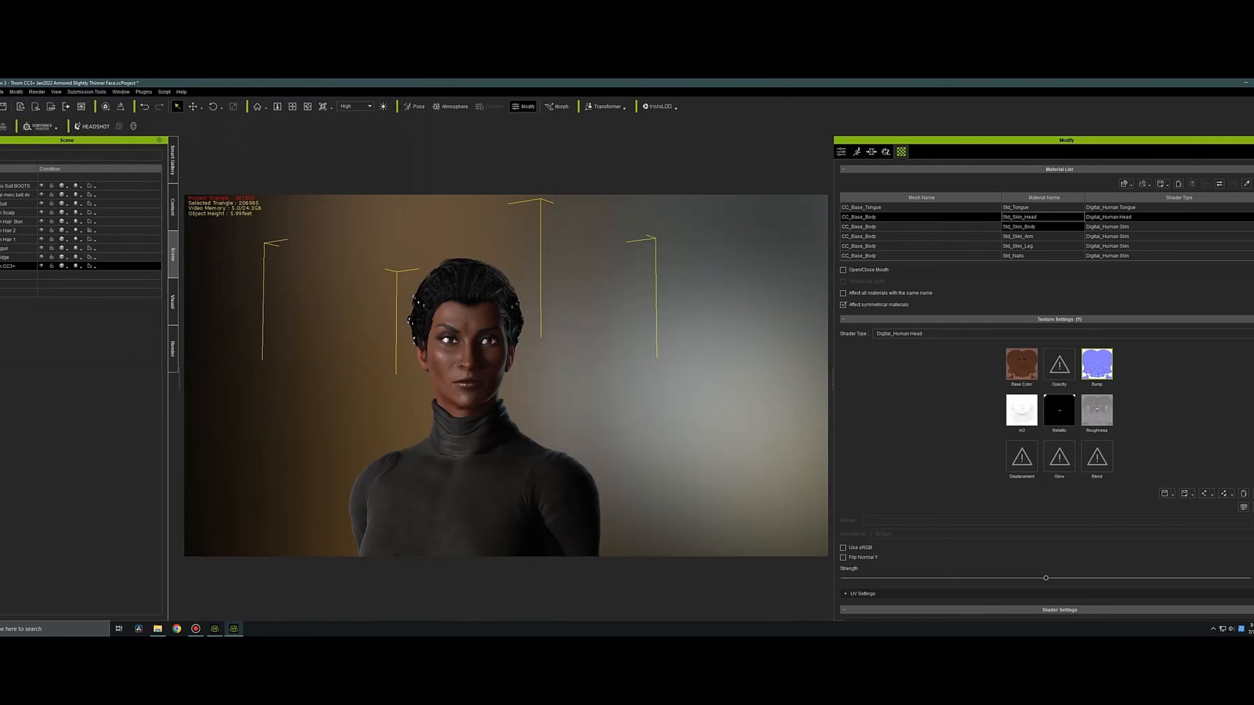
Save the Std_Skin_Body bump texture as body_normal.png in the Good Female Texture Maps folder.
click(1043, 227)
click(1097, 365)
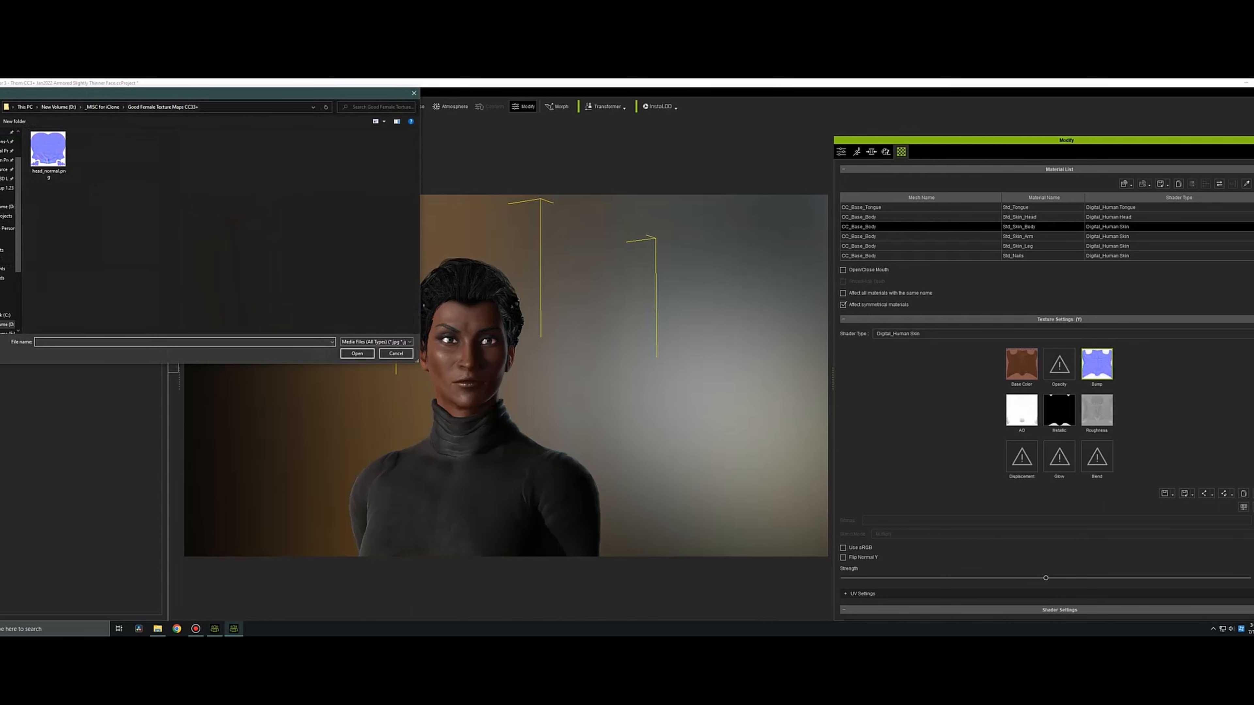
click(396, 353)
right_click(1096, 364)
mouse_move(1139, 368)
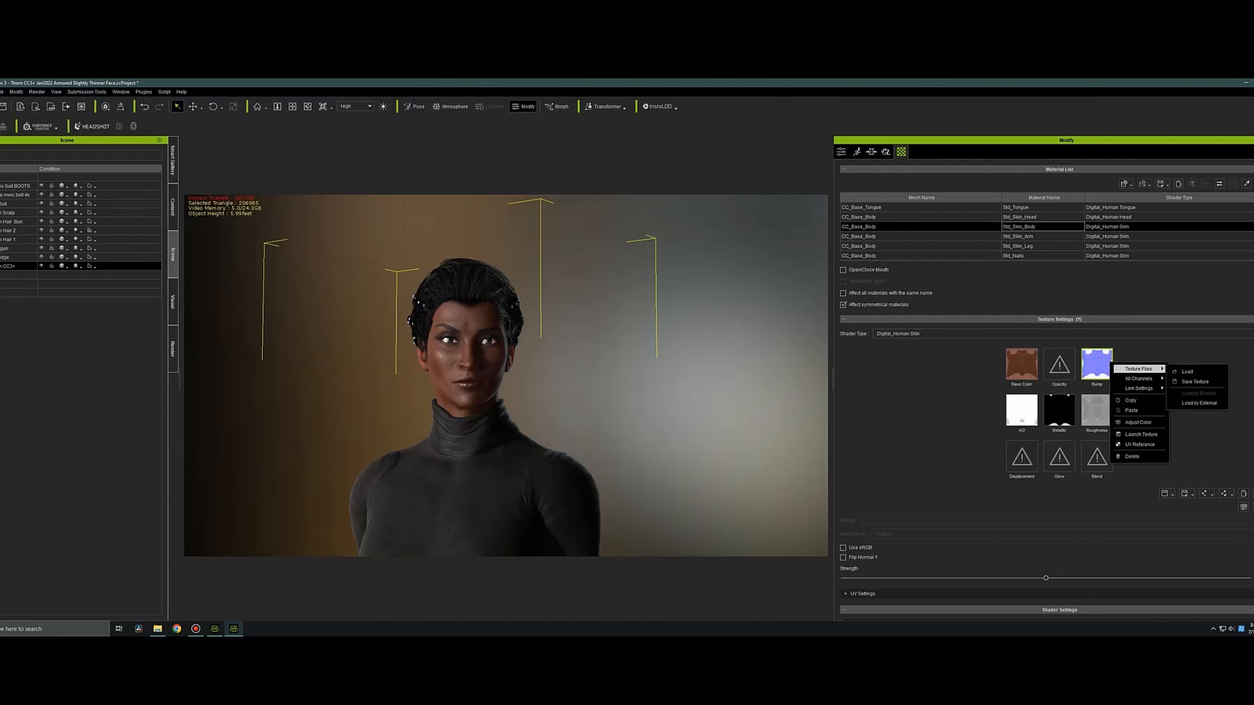
click(1195, 381)
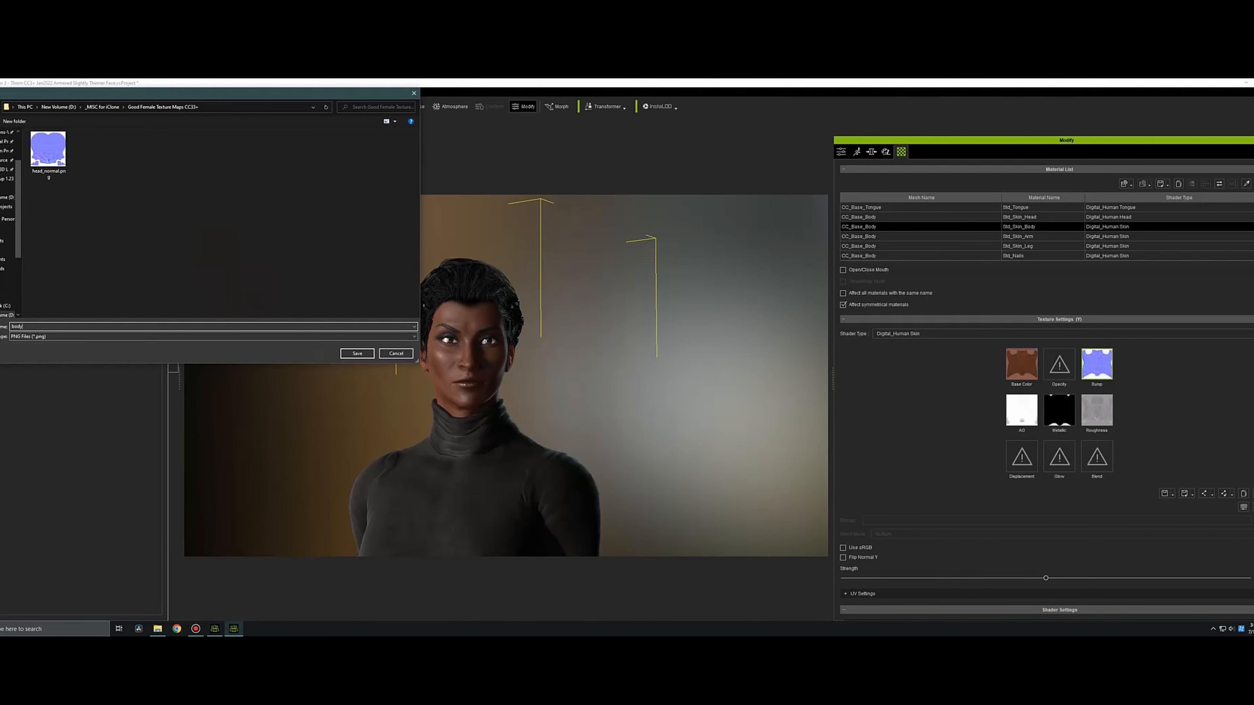
click(357, 353)
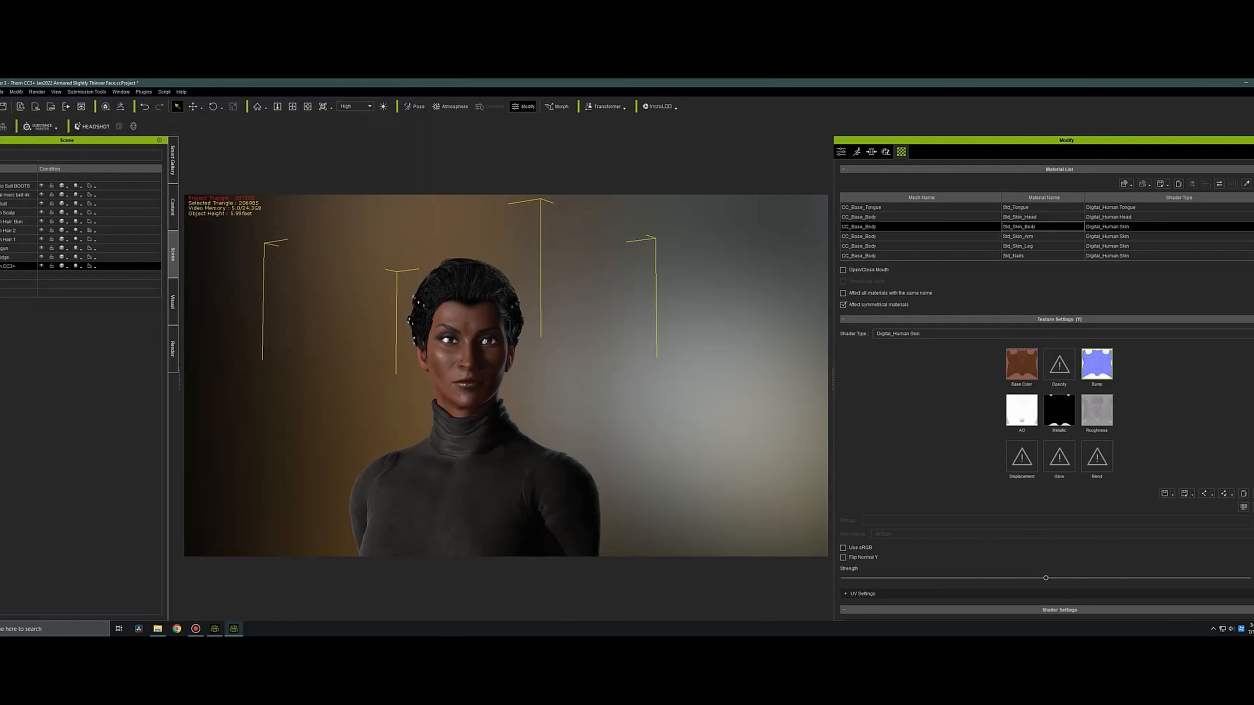
Save the Std_Skin_Arm bump texture as arm_normal.png in the Good Female Texture Maps folder.
click(1037, 237)
right_click(1106, 376)
mouse_move(1135, 381)
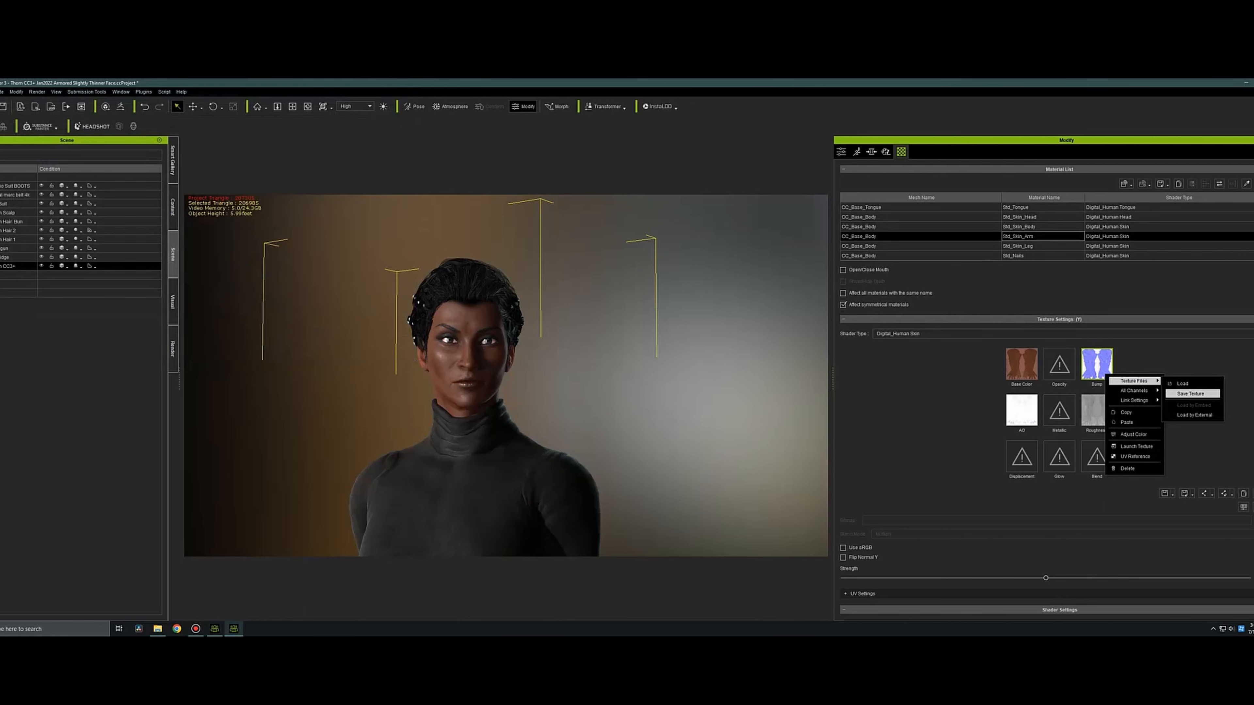
click(1195, 383)
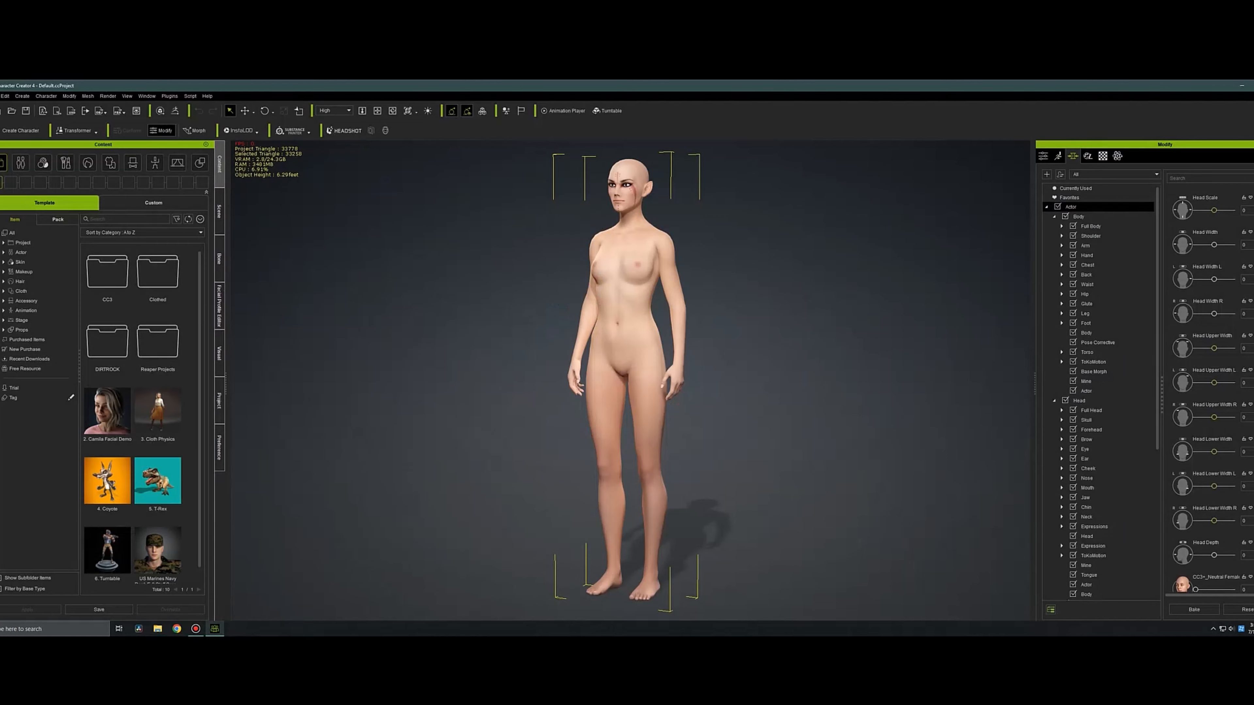
Examine the female character from the front and side, from the full body up to a close view of the face.
right_drag(627, 381, 593, 381)
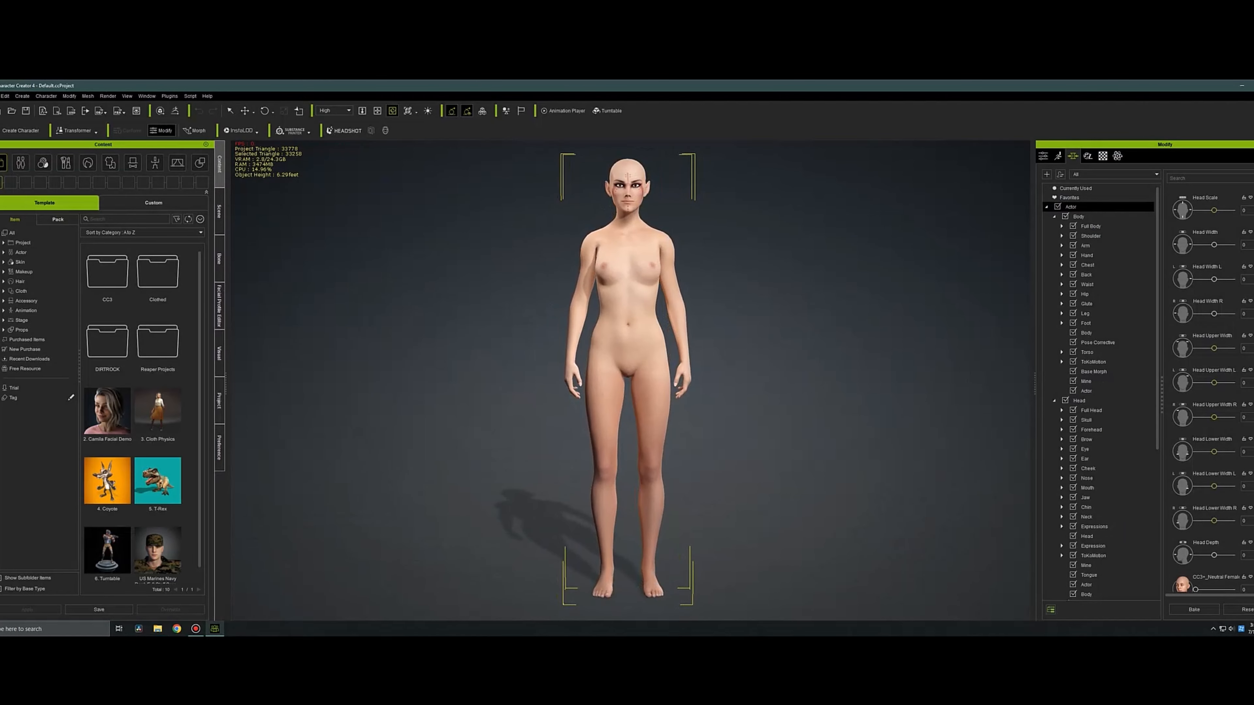
scroll(627, 380, up, 3)
middle_drag(627, 296, 627, 435)
right_drag(628, 380, 568, 380)
scroll(627, 380, up, 3)
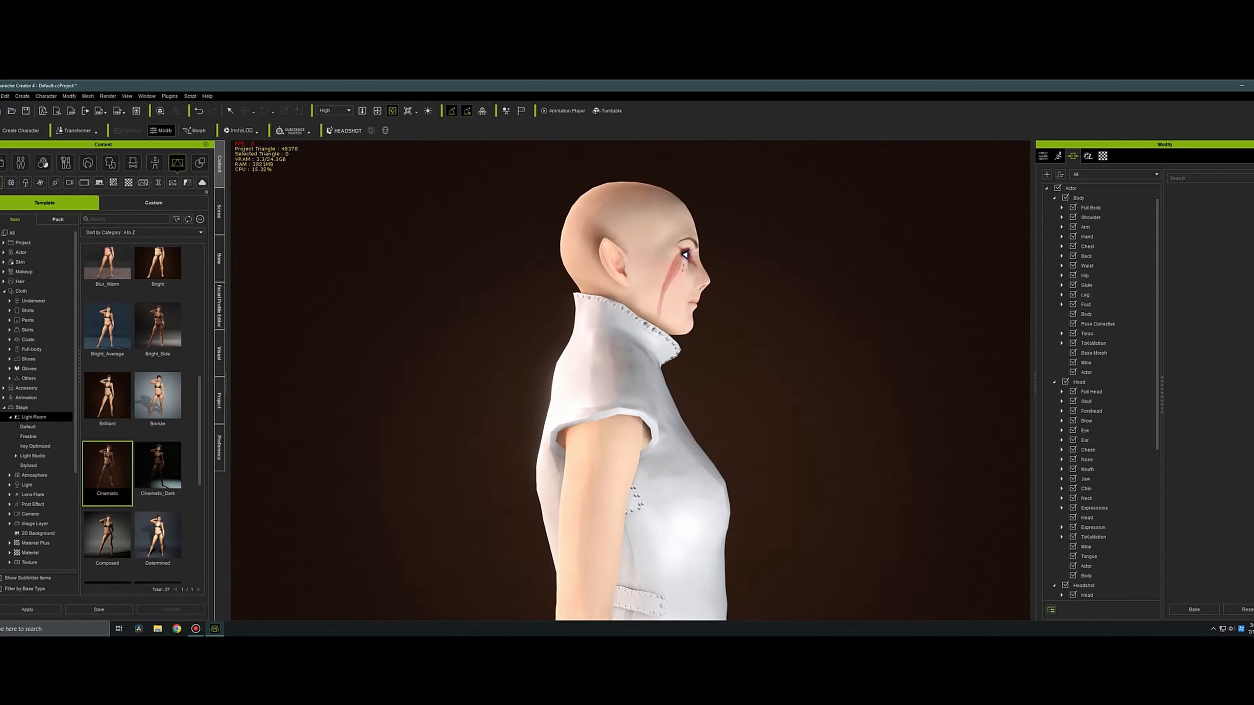
right_drag(692, 381, 610, 382)
scroll(627, 380, up, 3)
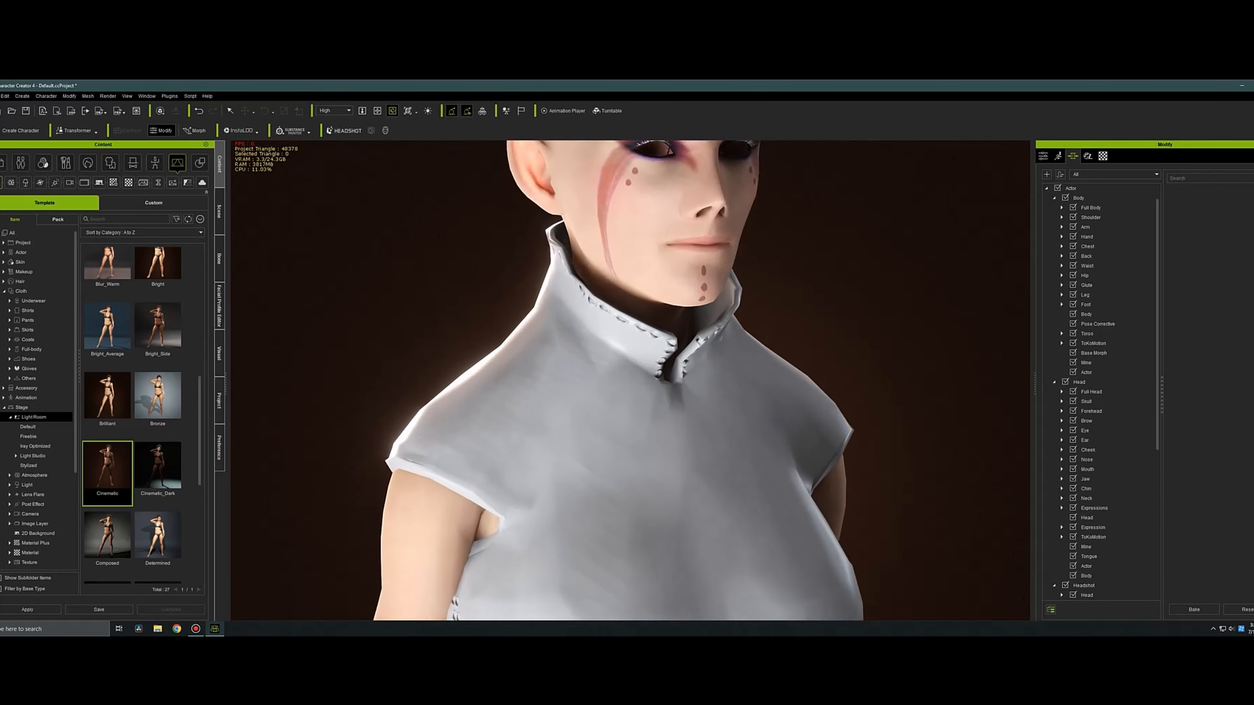
middle_drag(627, 381, 574, 520)
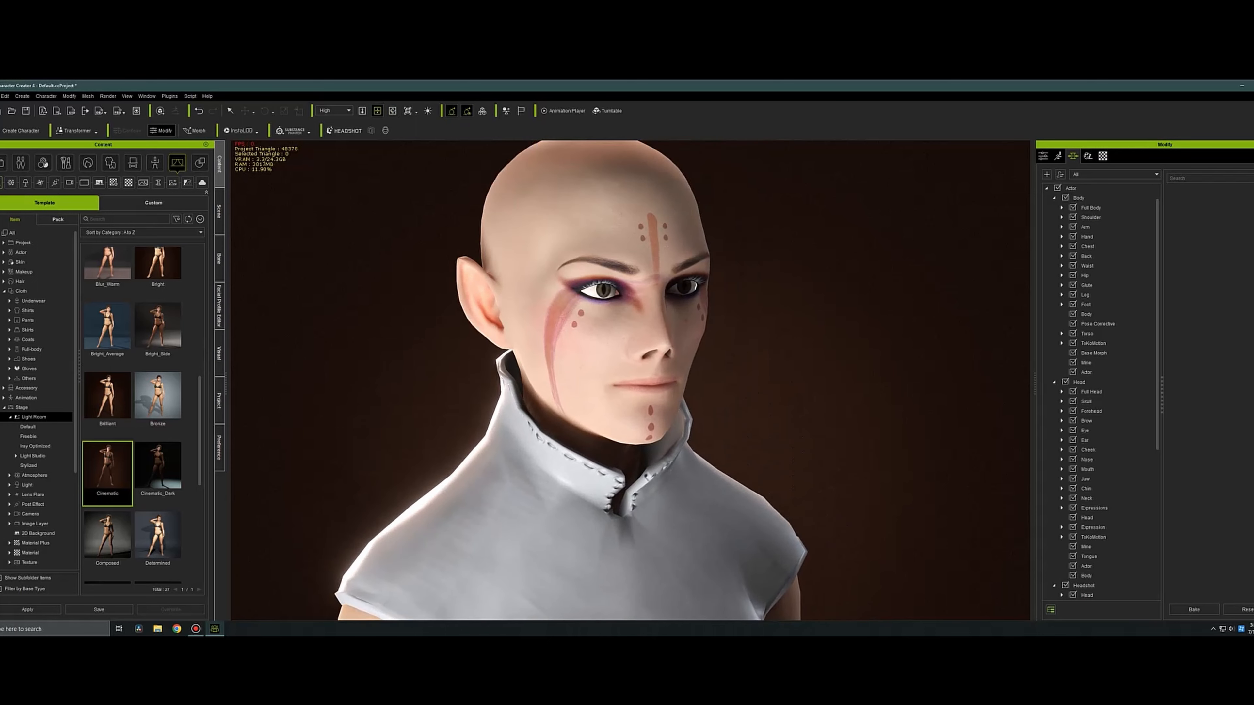
Open the texture file browser for the empty bump channel of the character's Std_Skin_Head material.
click(1103, 156)
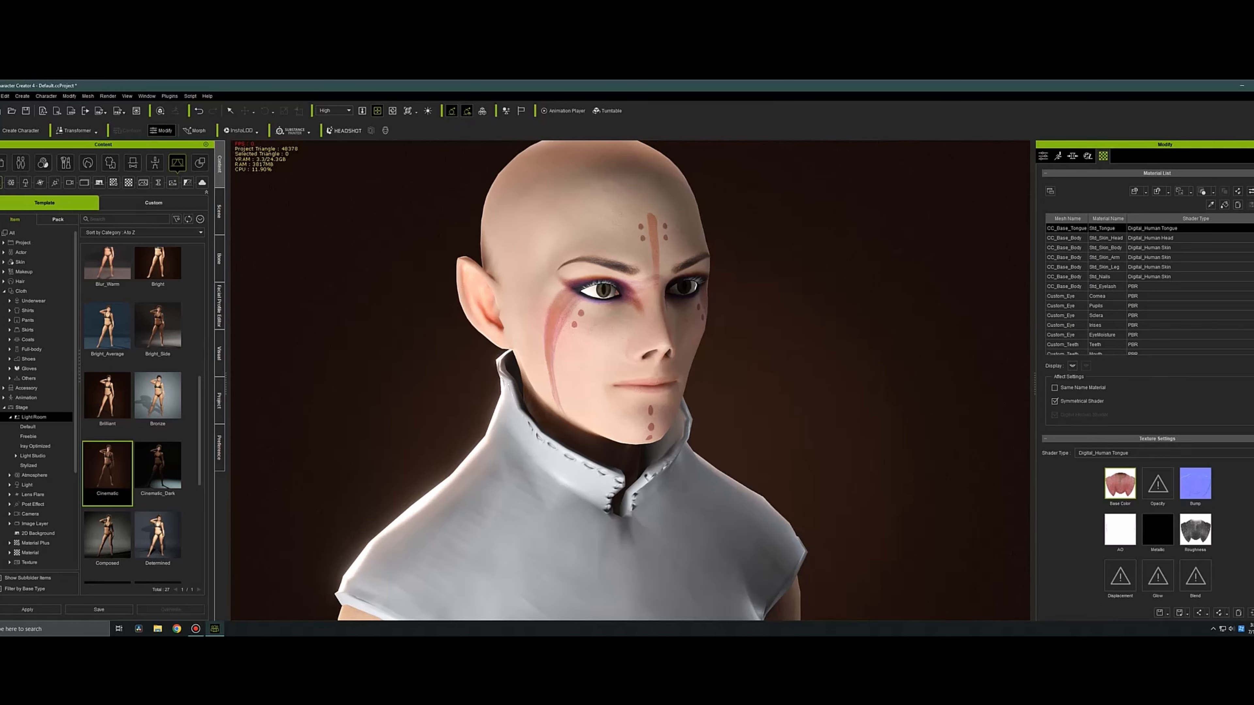
click(1107, 238)
click(1195, 484)
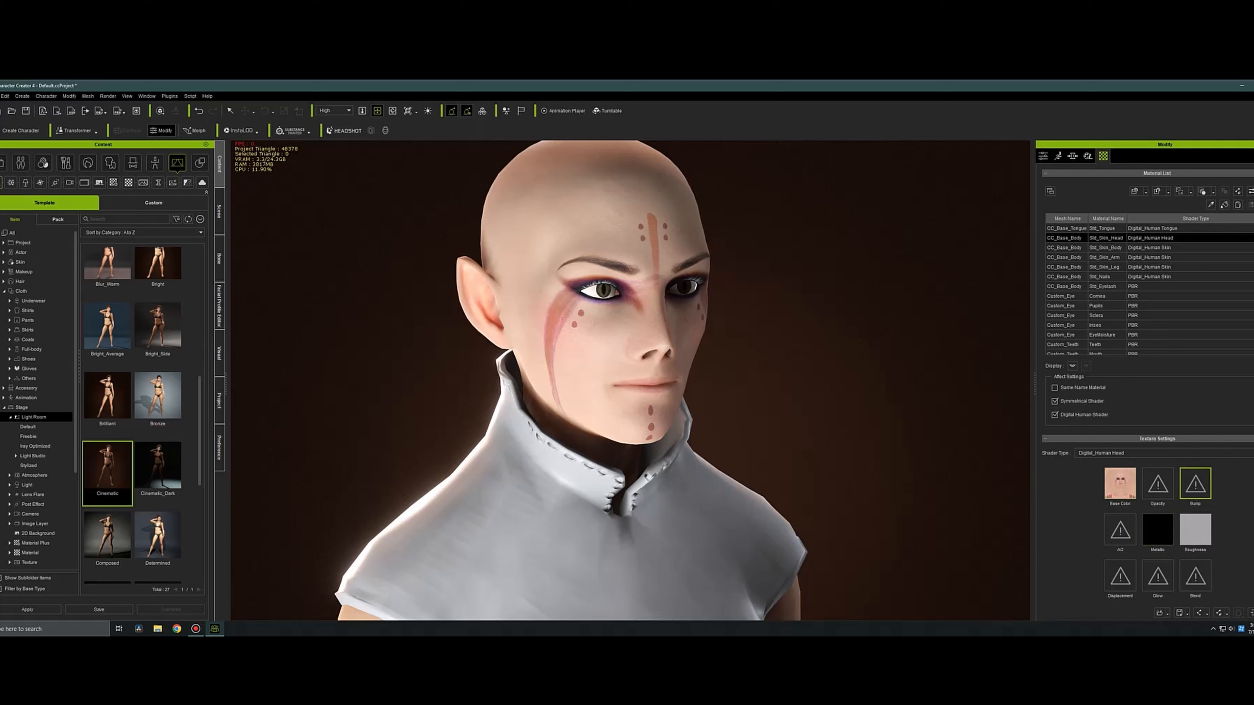
double_click(1195, 484)
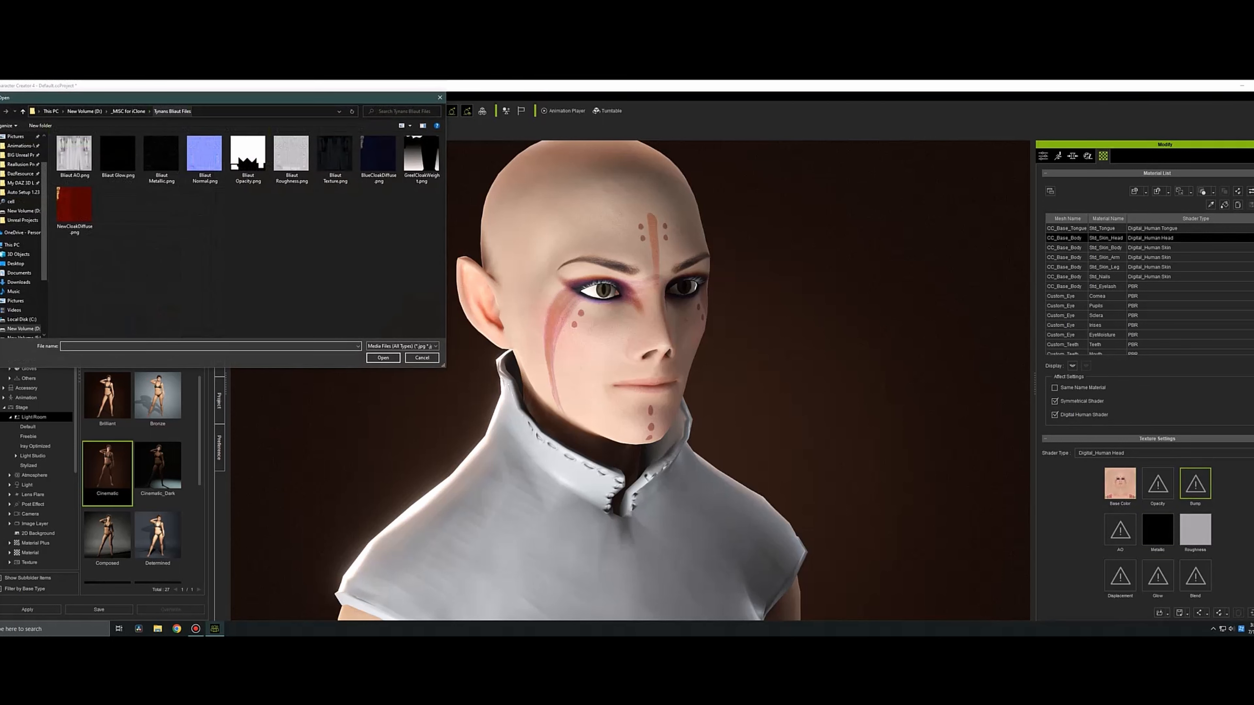
Find and open the Good Female Texture Maps folder inside _MISC for iClone.
click(128, 111)
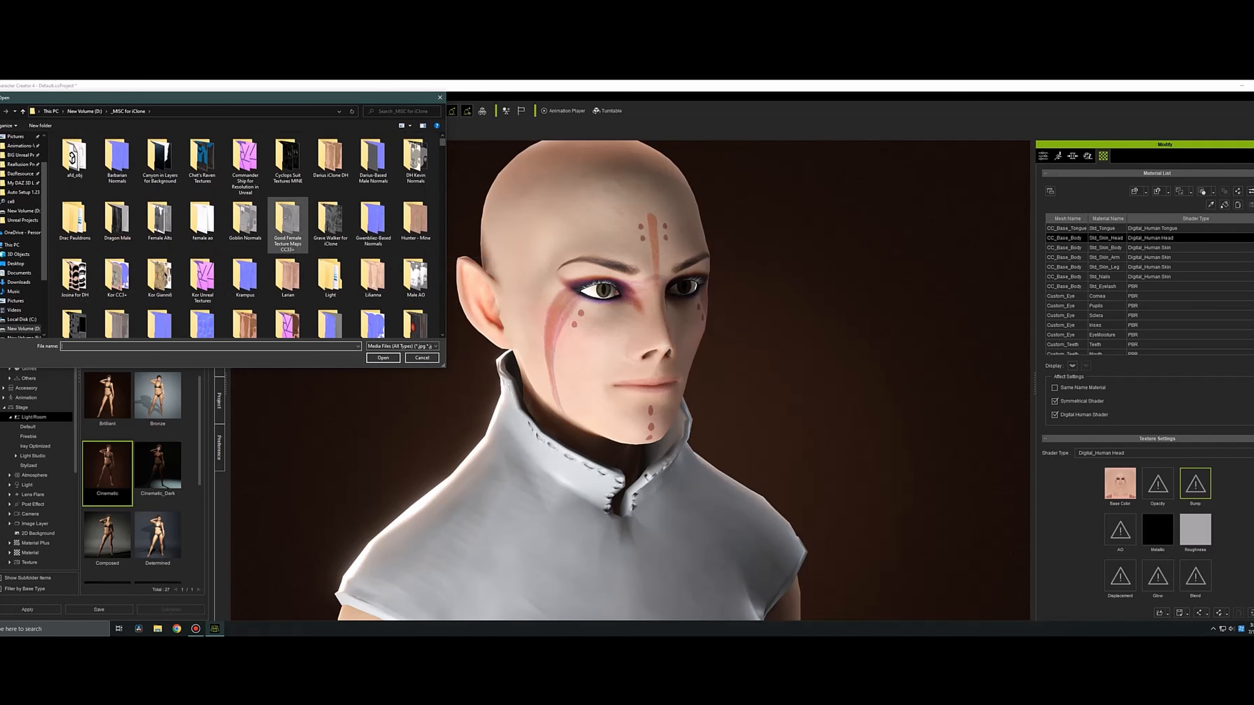
scroll(330, 223, up, 2)
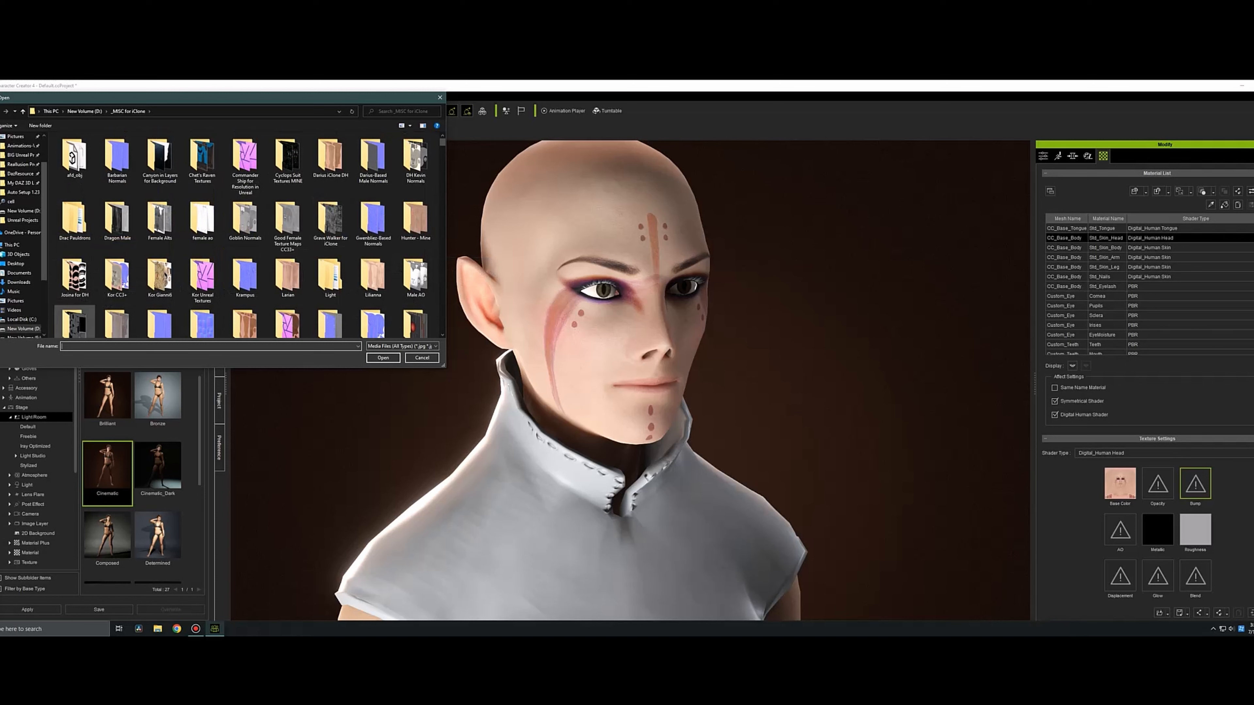
double_click(117, 277)
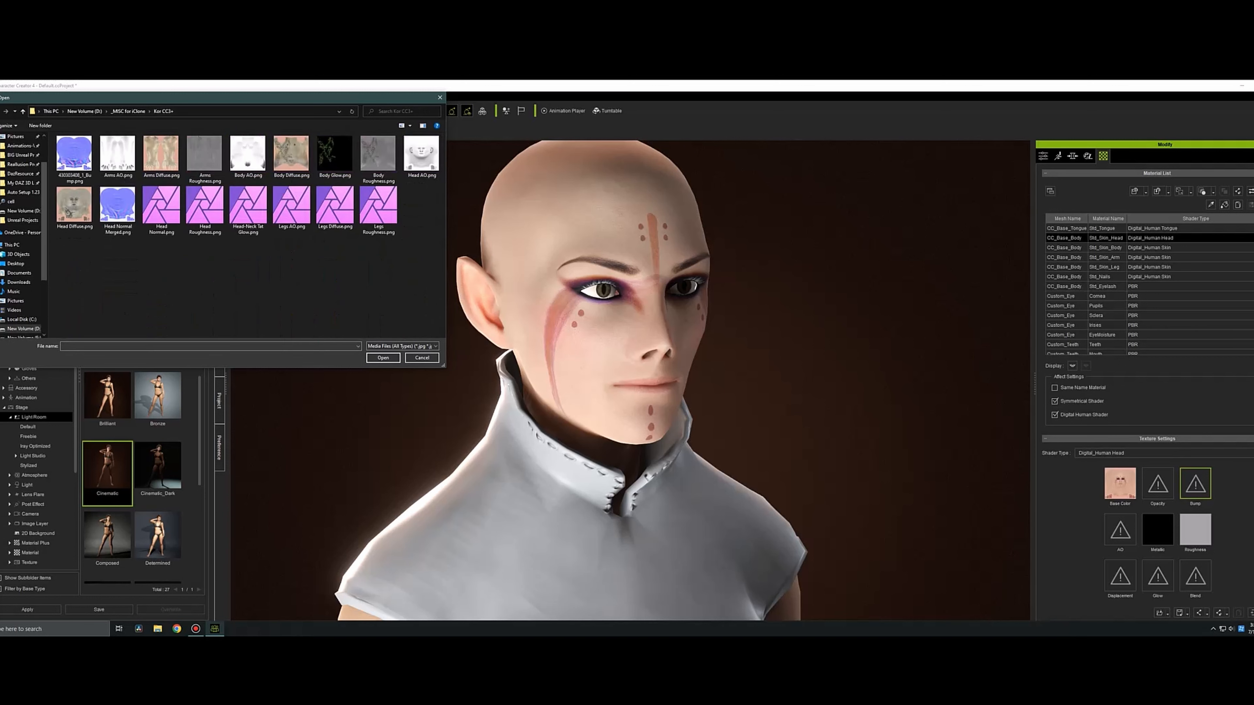
key(alt+Left)
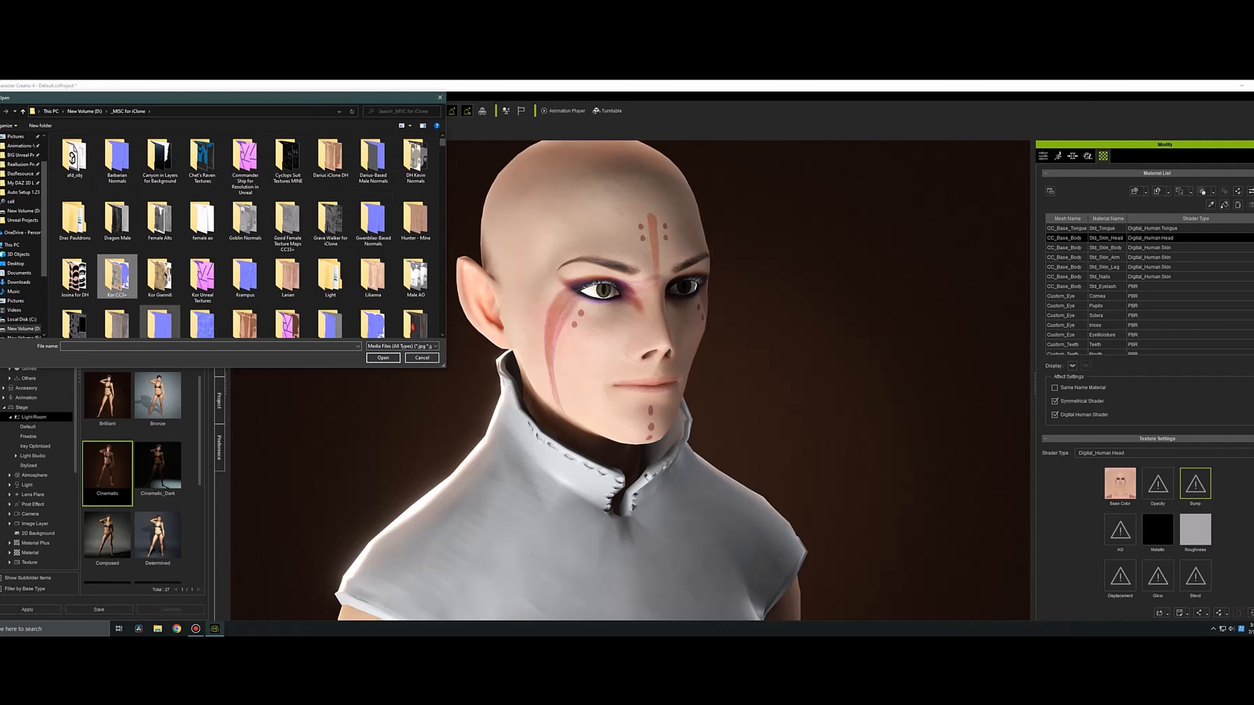
scroll(373, 316, down, 1)
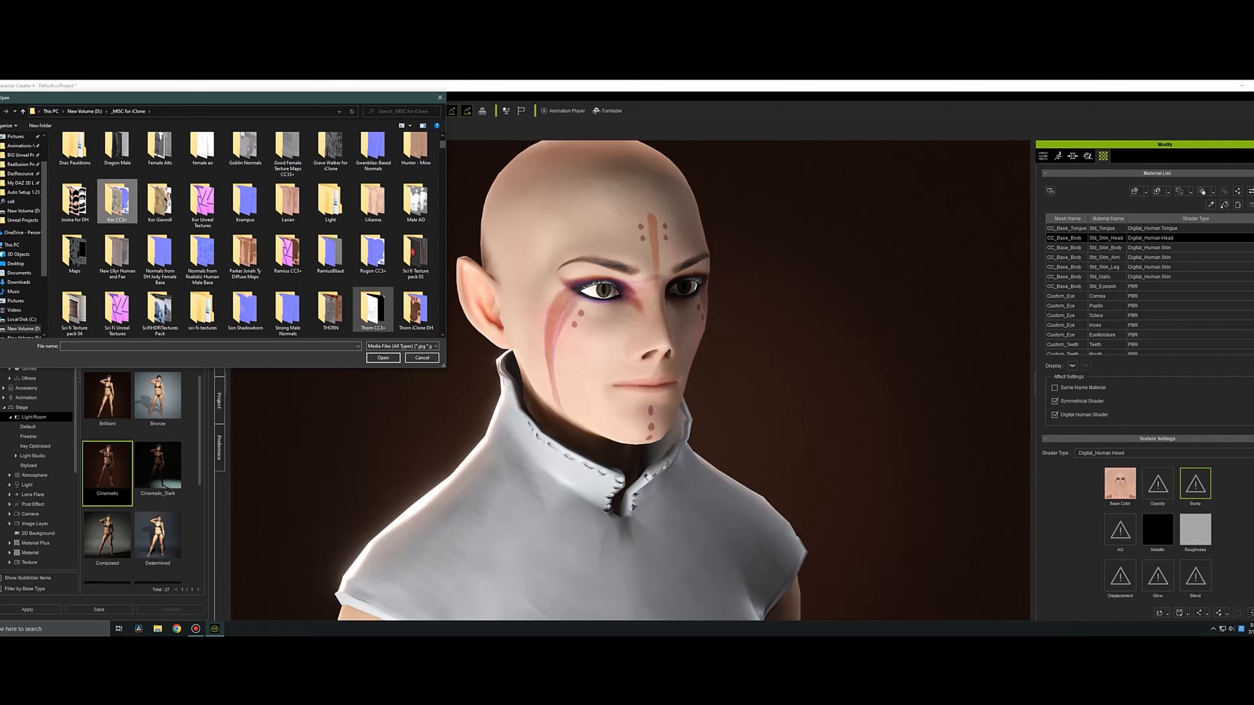
scroll(372, 312, up, 1)
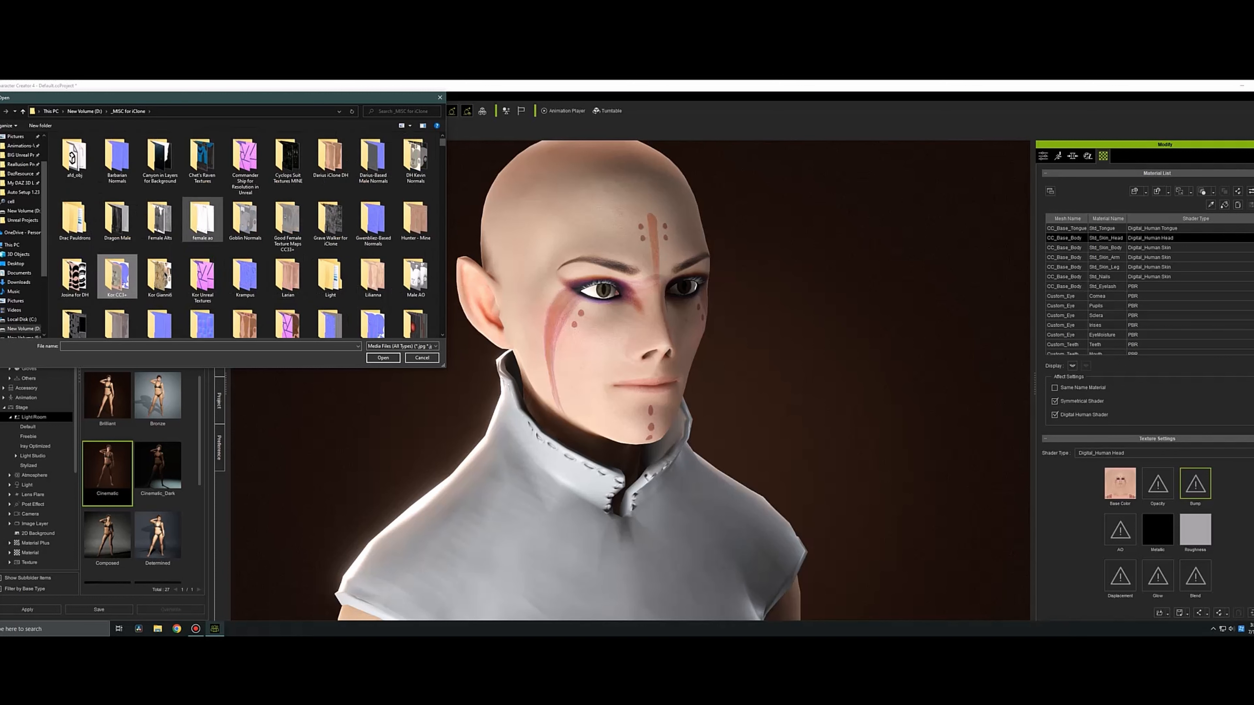
double_click(287, 223)
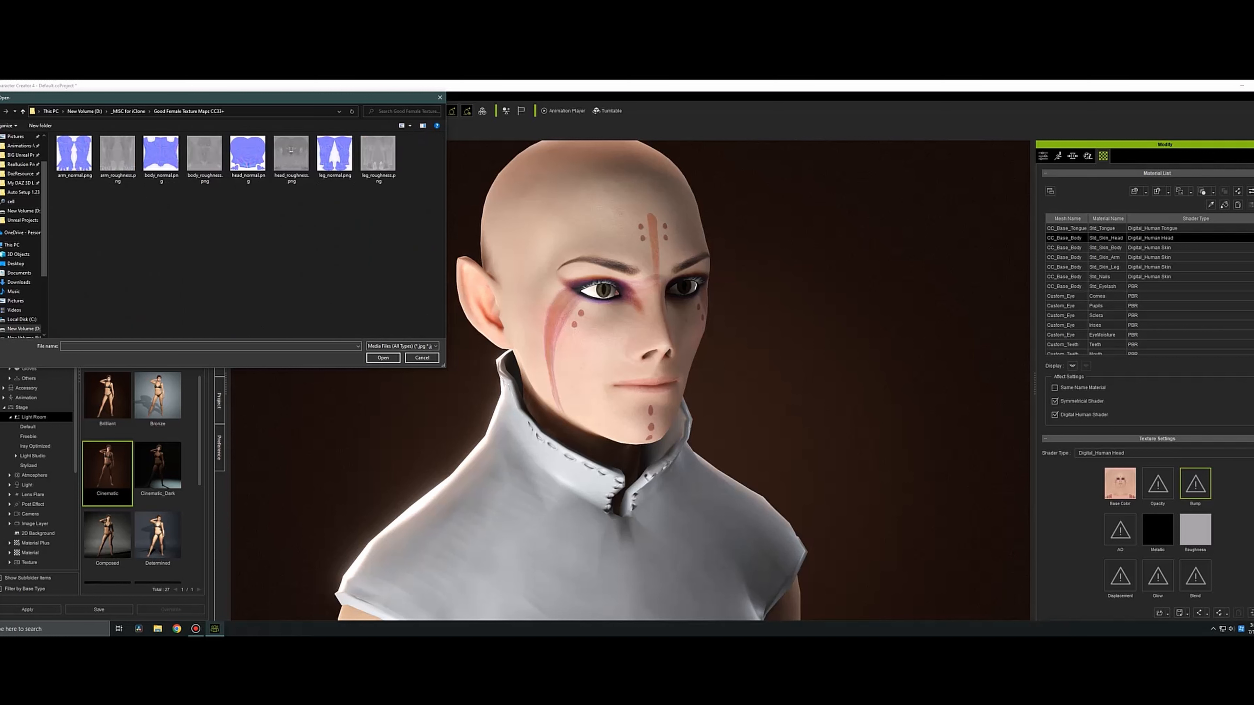
Load head_normal.png into the bump channel of the Std_Skin_Head material and accept the channel input type.
click(248, 157)
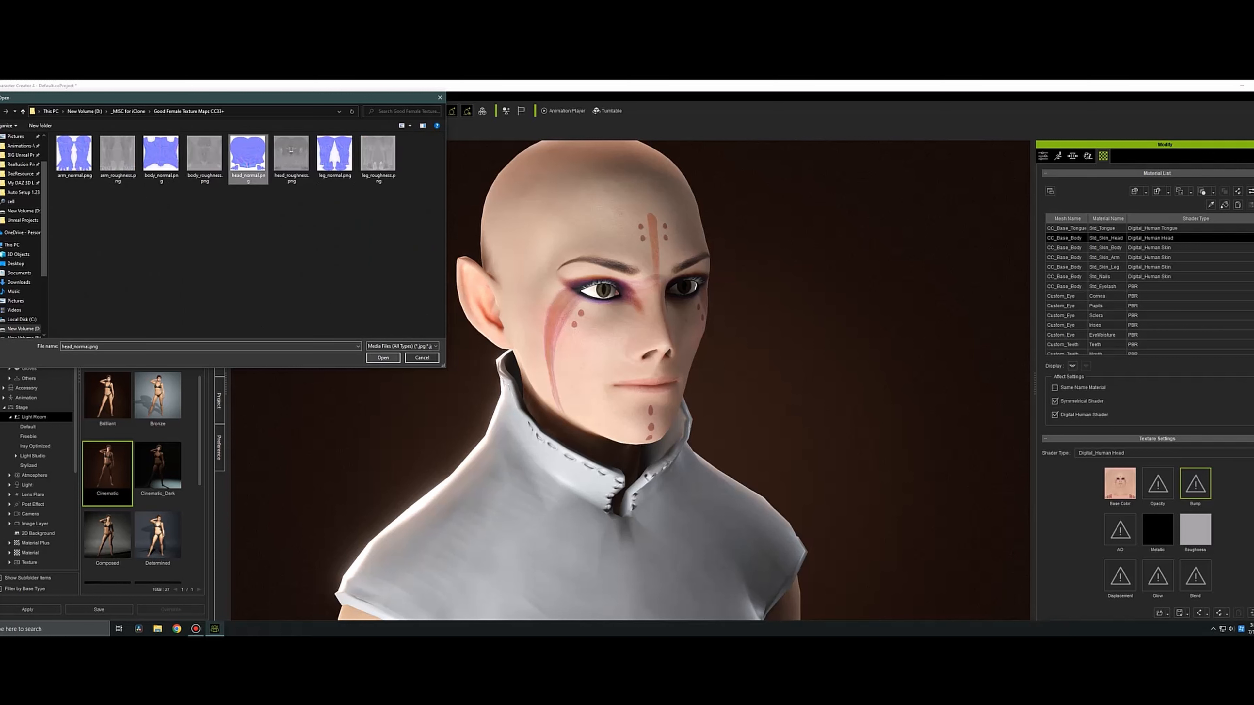
click(383, 358)
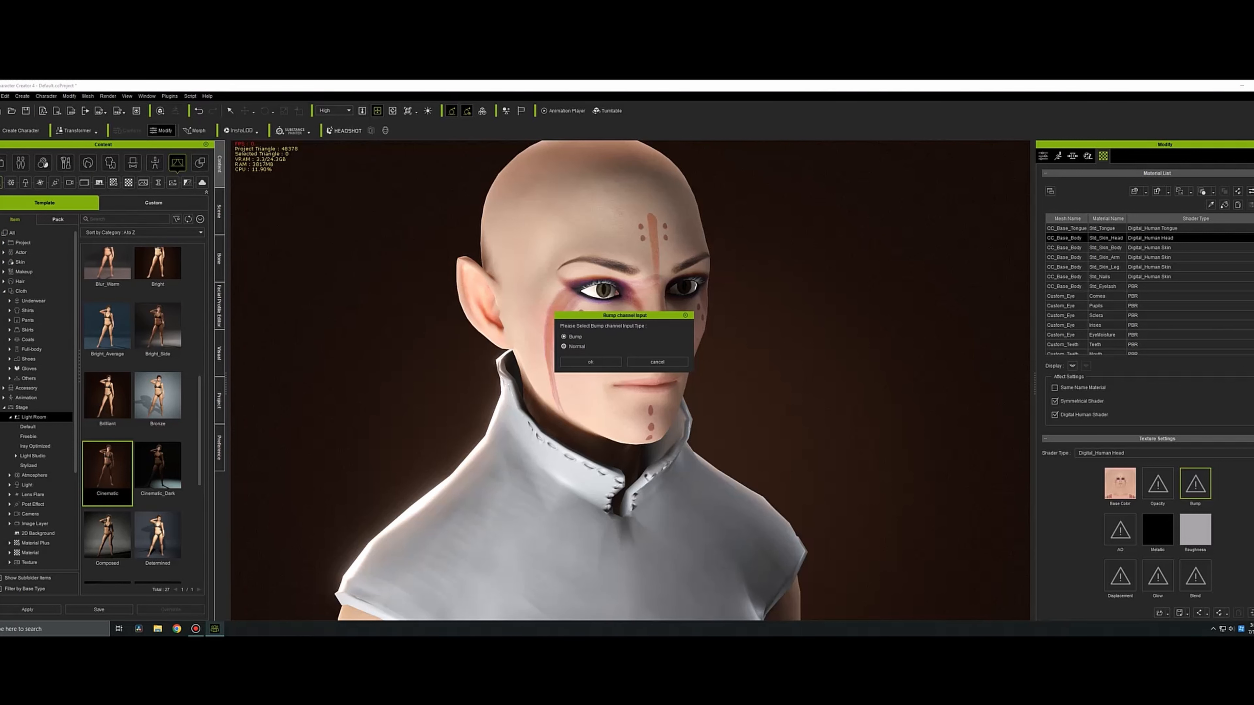
click(591, 361)
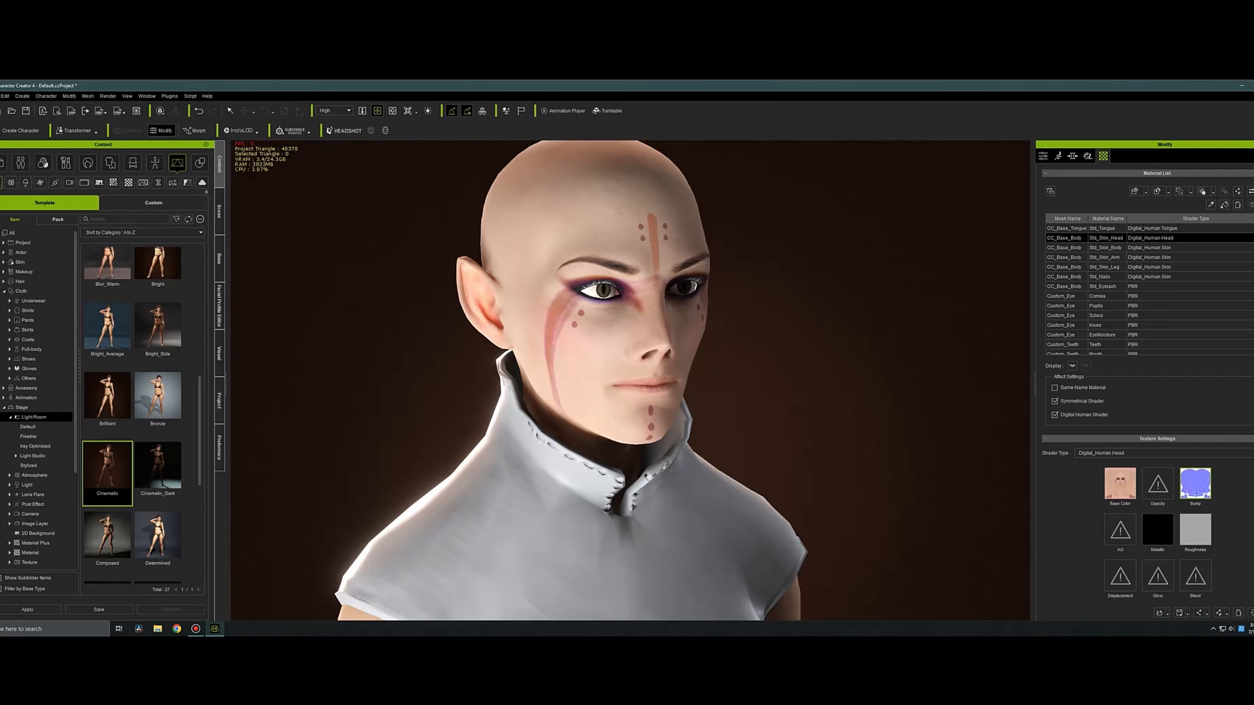
Switch to File Explorer and open the Good Female Texture Maps CC3+ folder inside _MISC for iClone on New Volume (D:).
click(1106, 248)
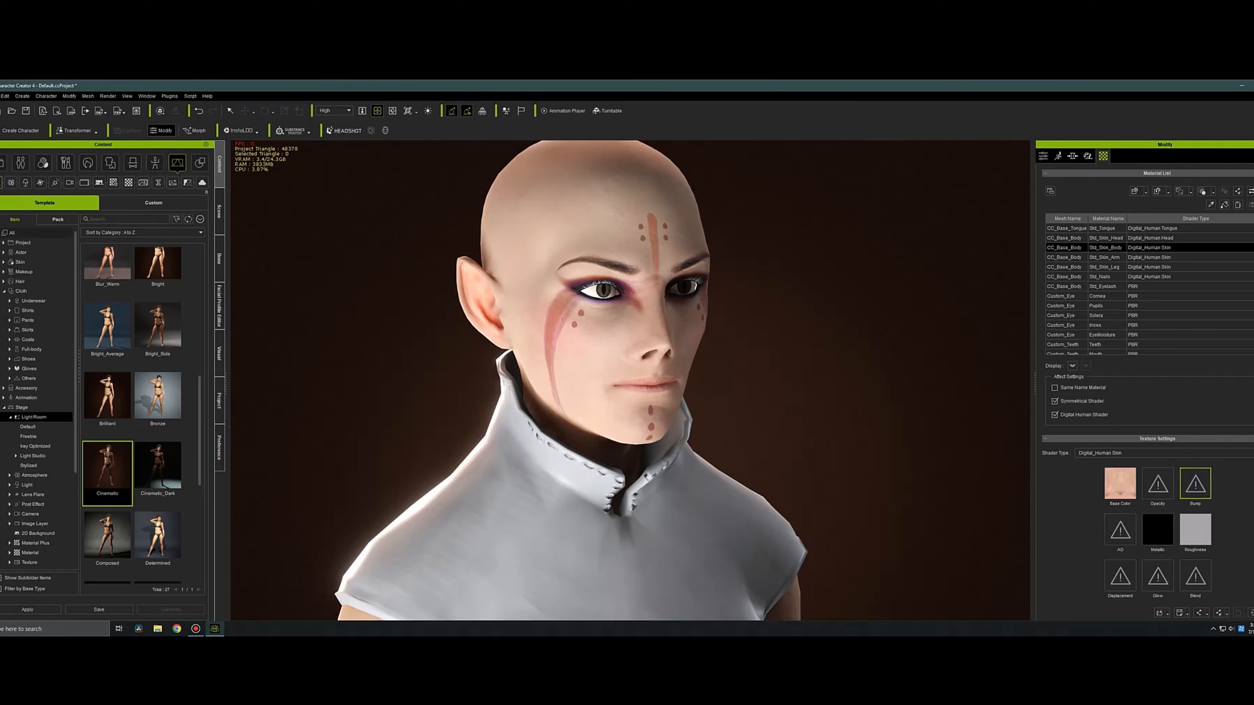
click(158, 629)
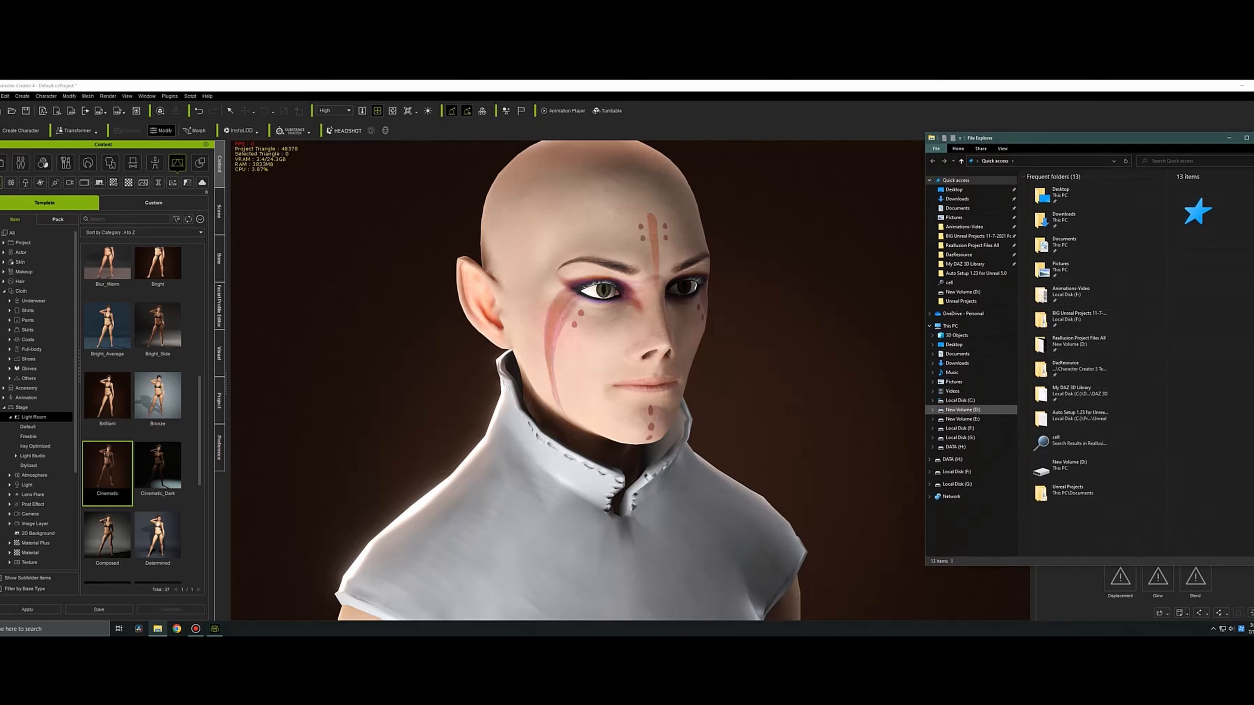
click(963, 409)
double_click(1044, 195)
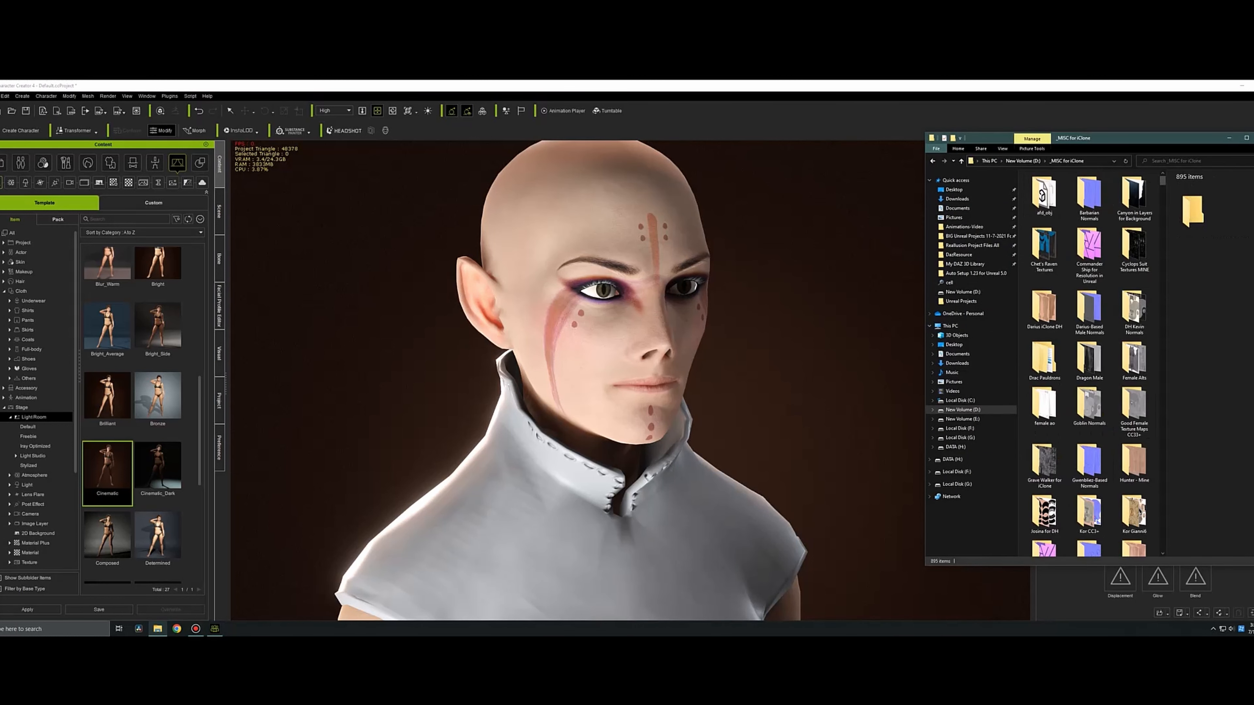
drag(1095, 151, 282, 148)
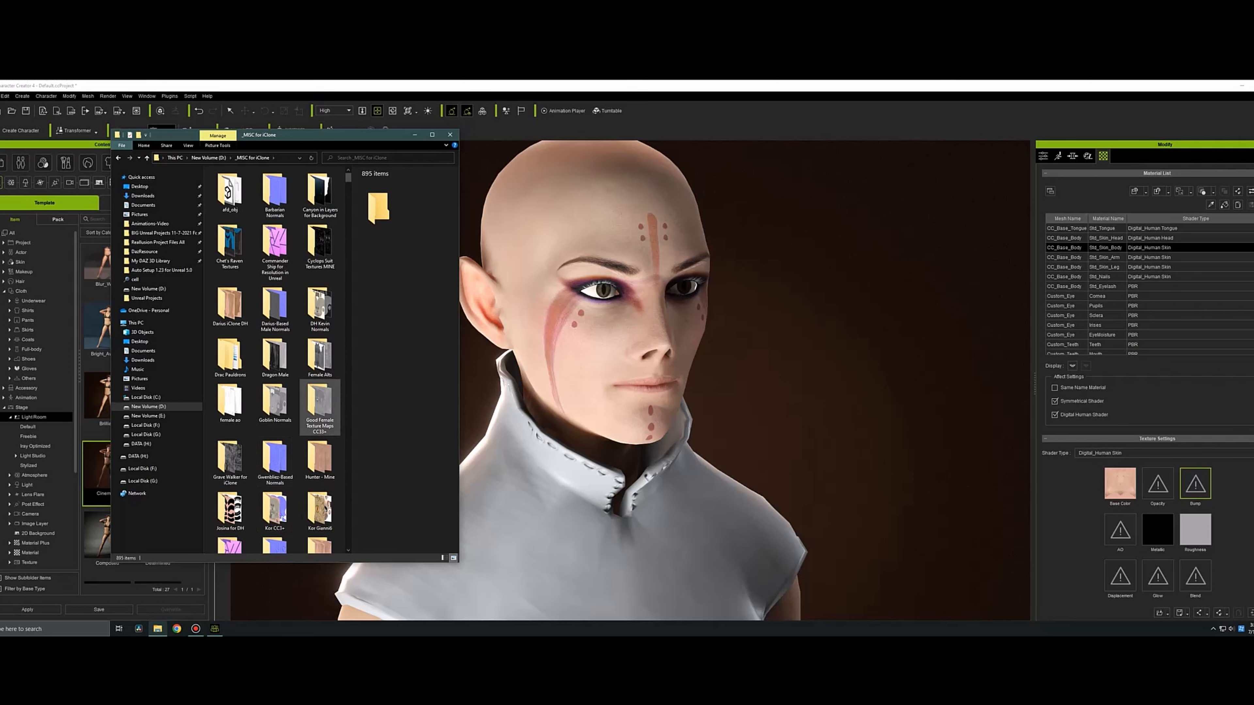
double_click(319, 408)
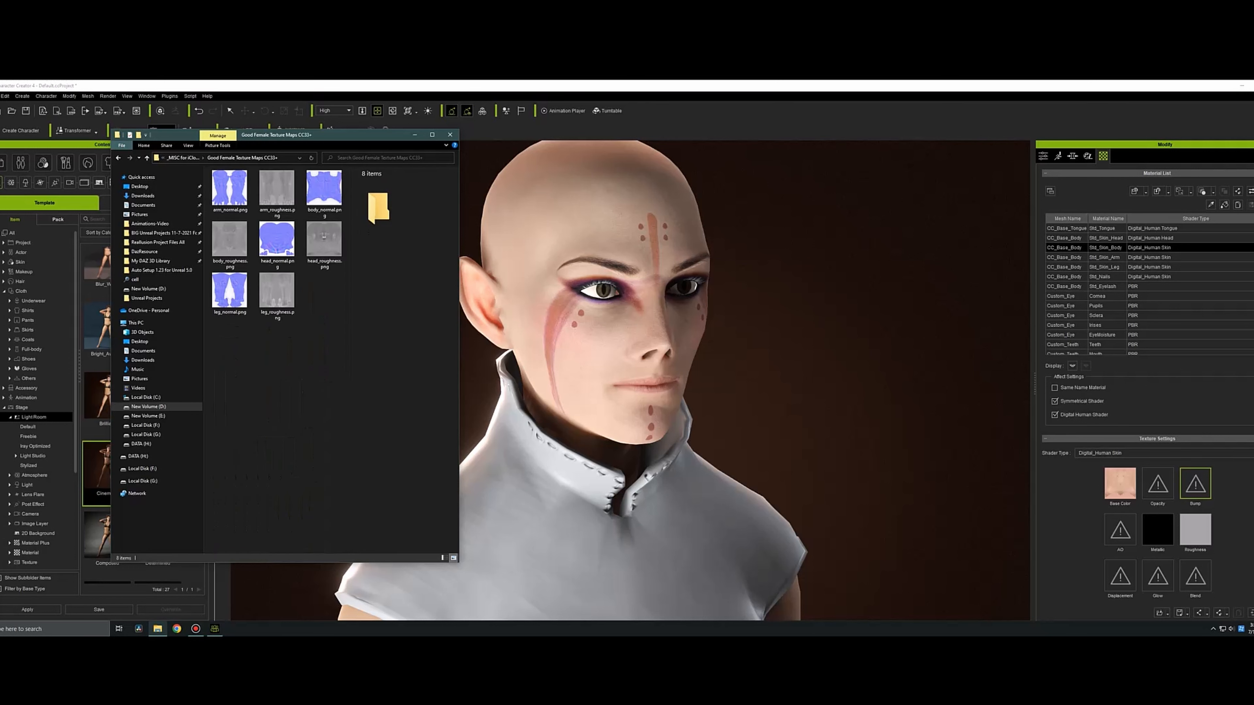
Arrange the Character Creator and texture folder windows side by side and load head_roughness.png into the roughness channel of Std_Skin_Head.
click(1106, 237)
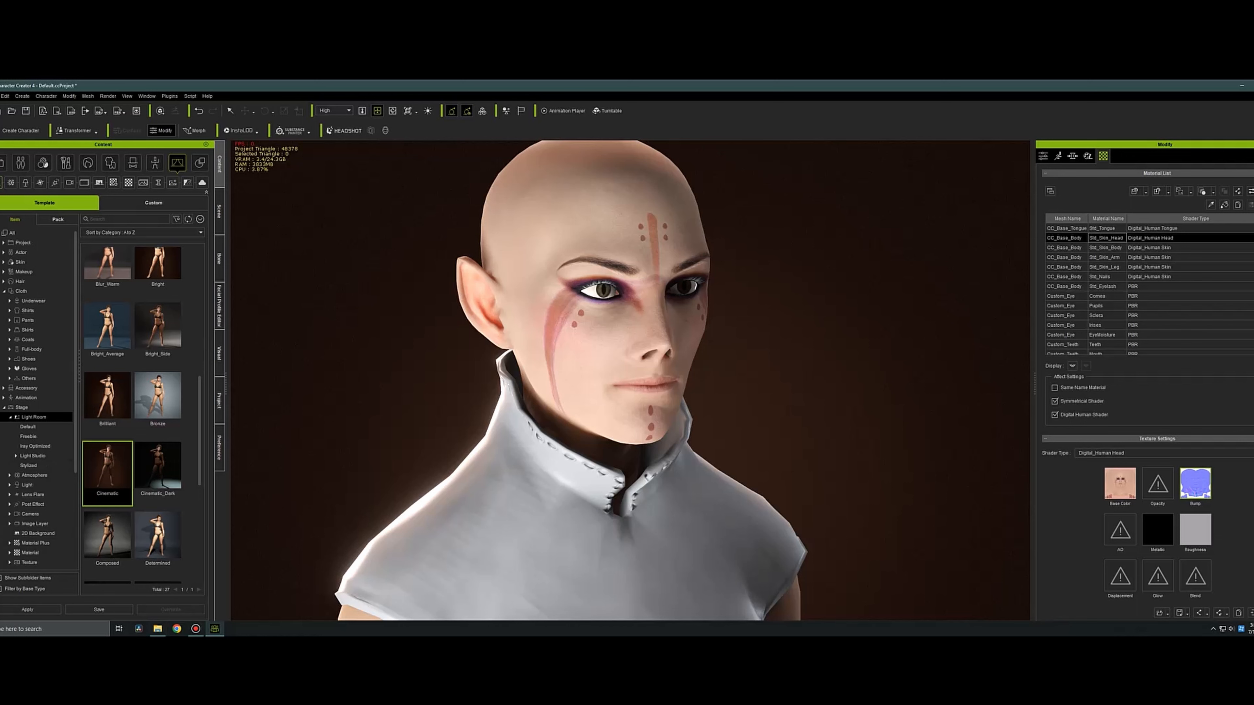
drag(0, 457, 234, 457)
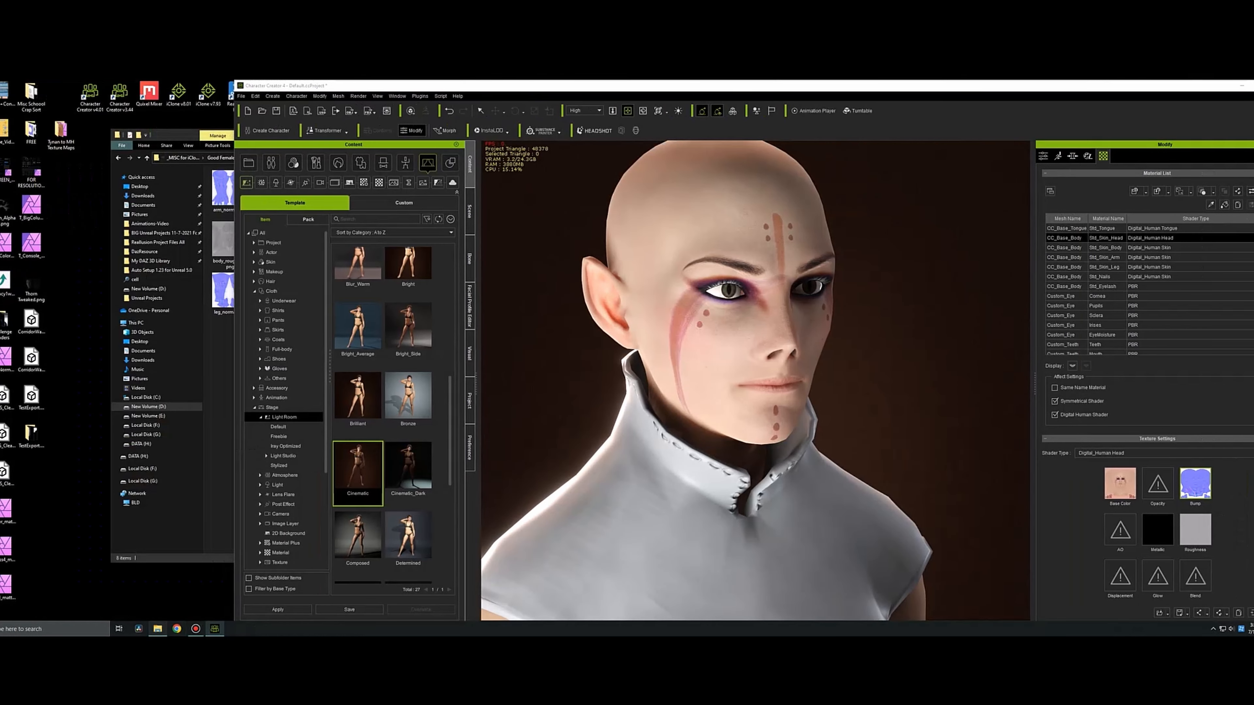
drag(179, 136, 5, 148)
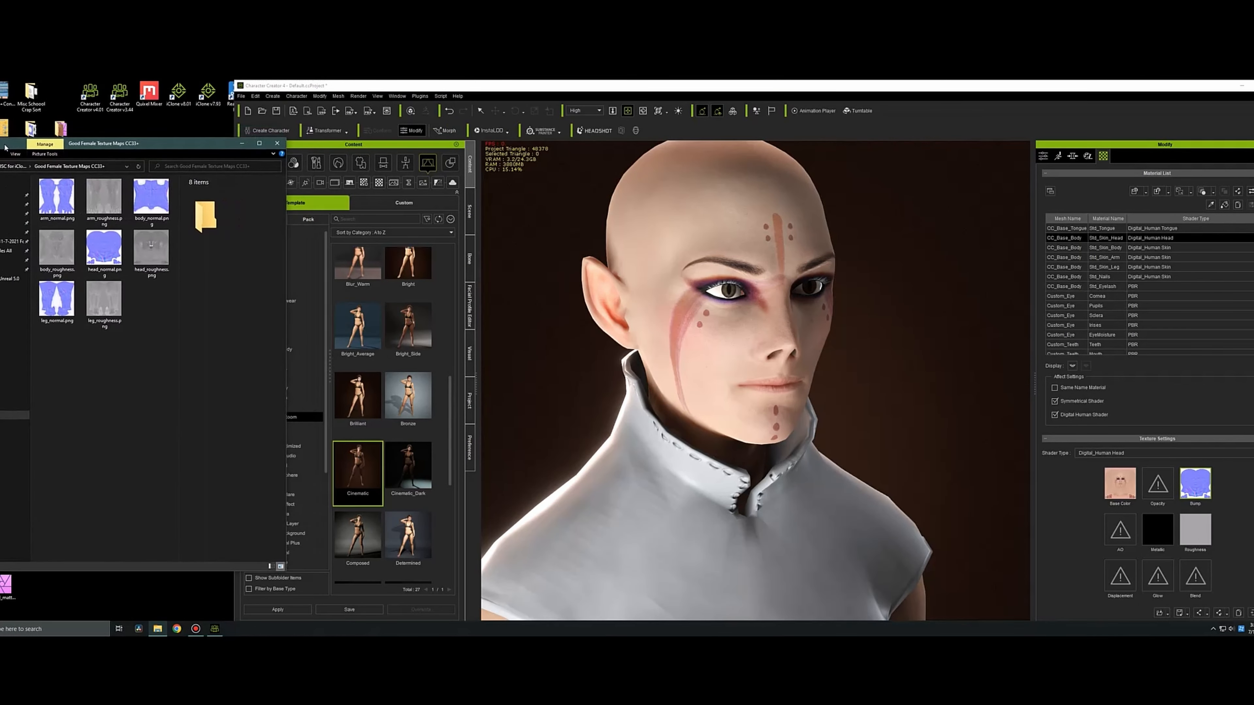
mouse_move(152, 250)
mouse_down()
mouse_move(549, 225)
mouse_move(1196, 530)
mouse_up()
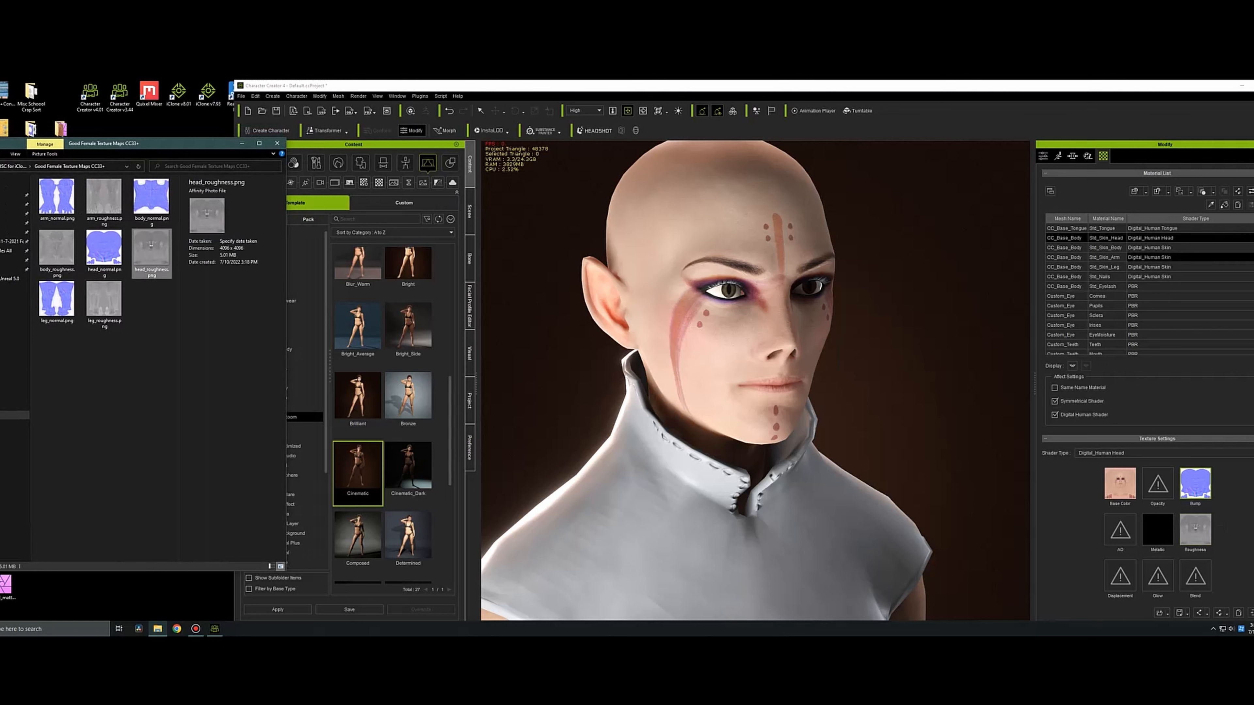
Load body_normal.png into the bump channel of Std_Skin_Body as a normal map and body_roughness.png into its roughness channel.
click(1106, 248)
drag(151, 198, 1195, 483)
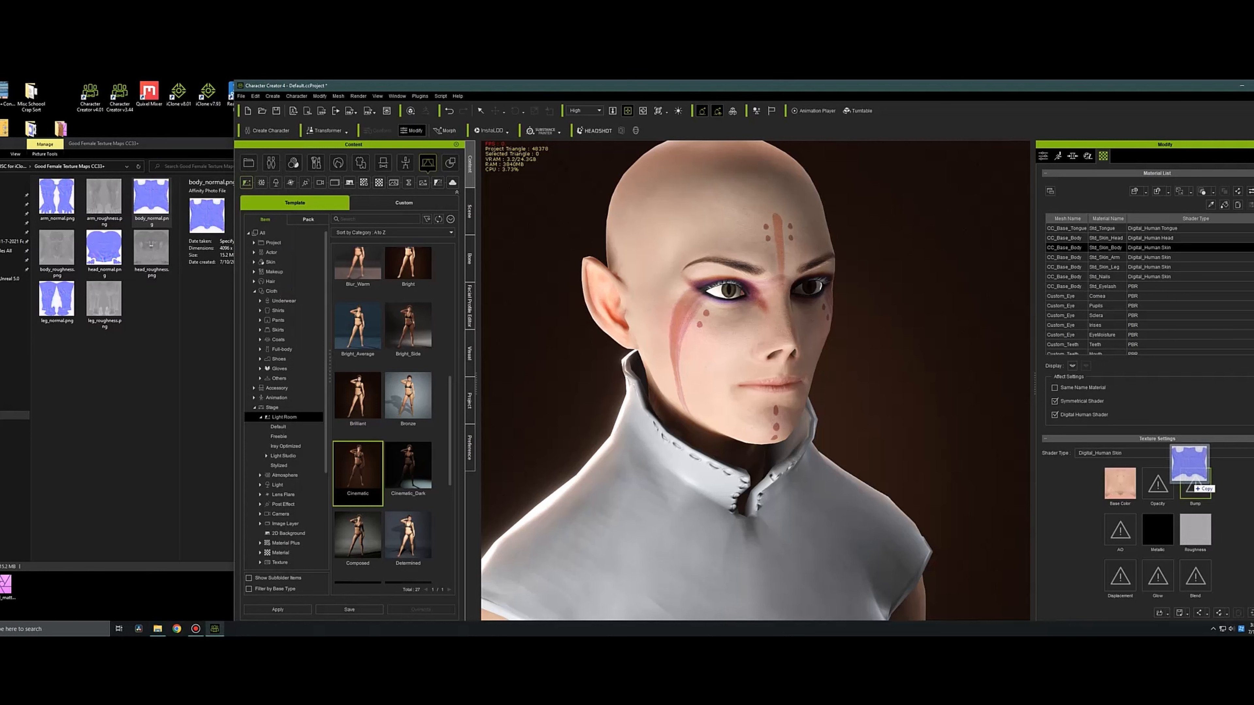
click(591, 361)
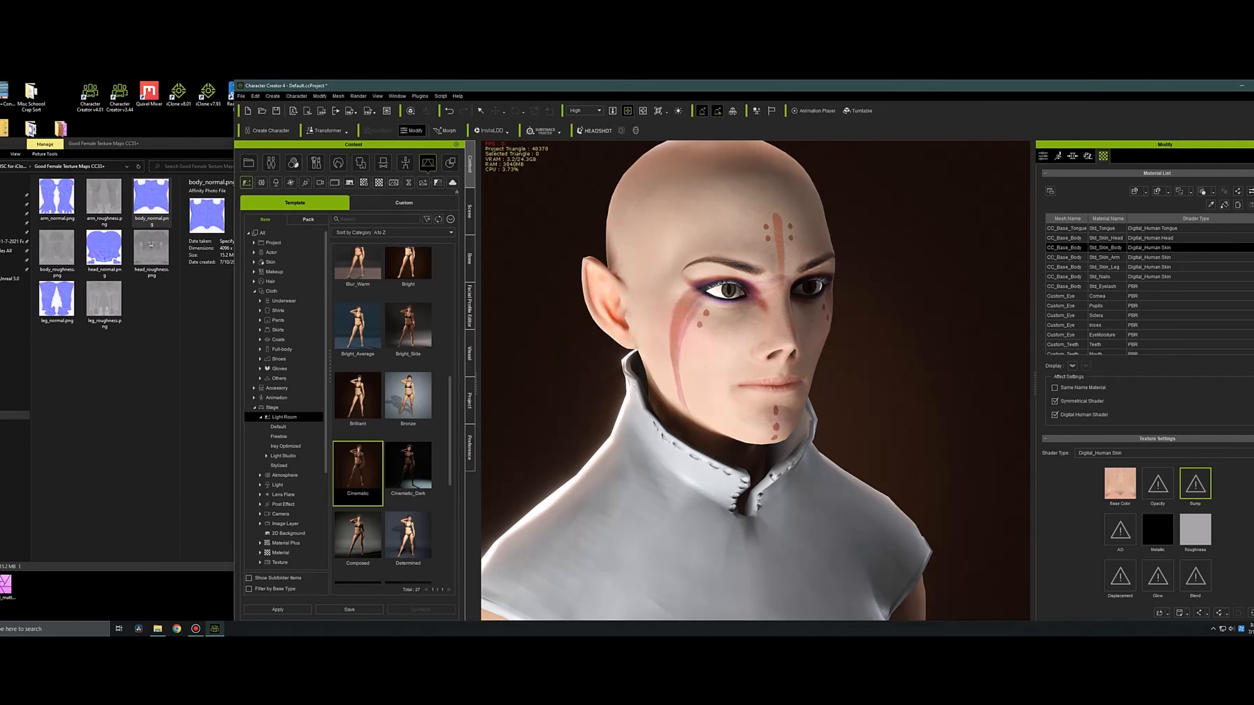
drag(57, 248, 1205, 539)
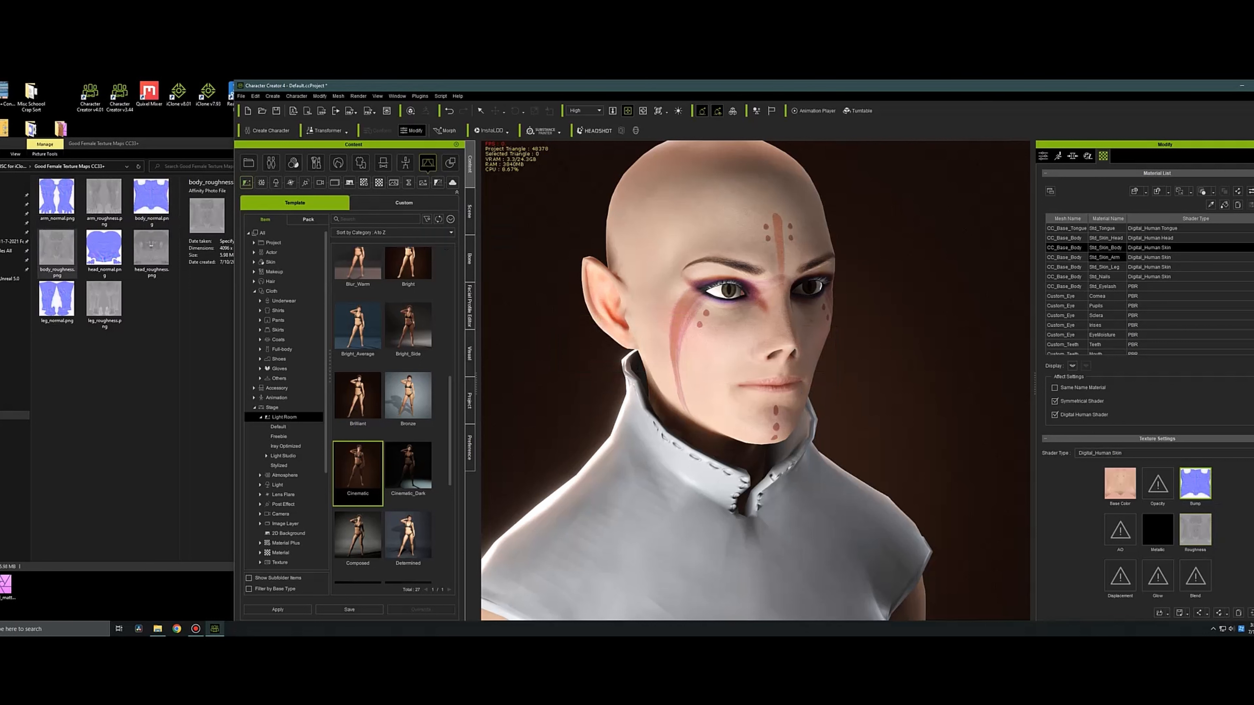
Load arm_normal.png into the bump channel of Std_Skin_Arm as a normal map and arm_roughness.png into its roughness channel.
click(1105, 257)
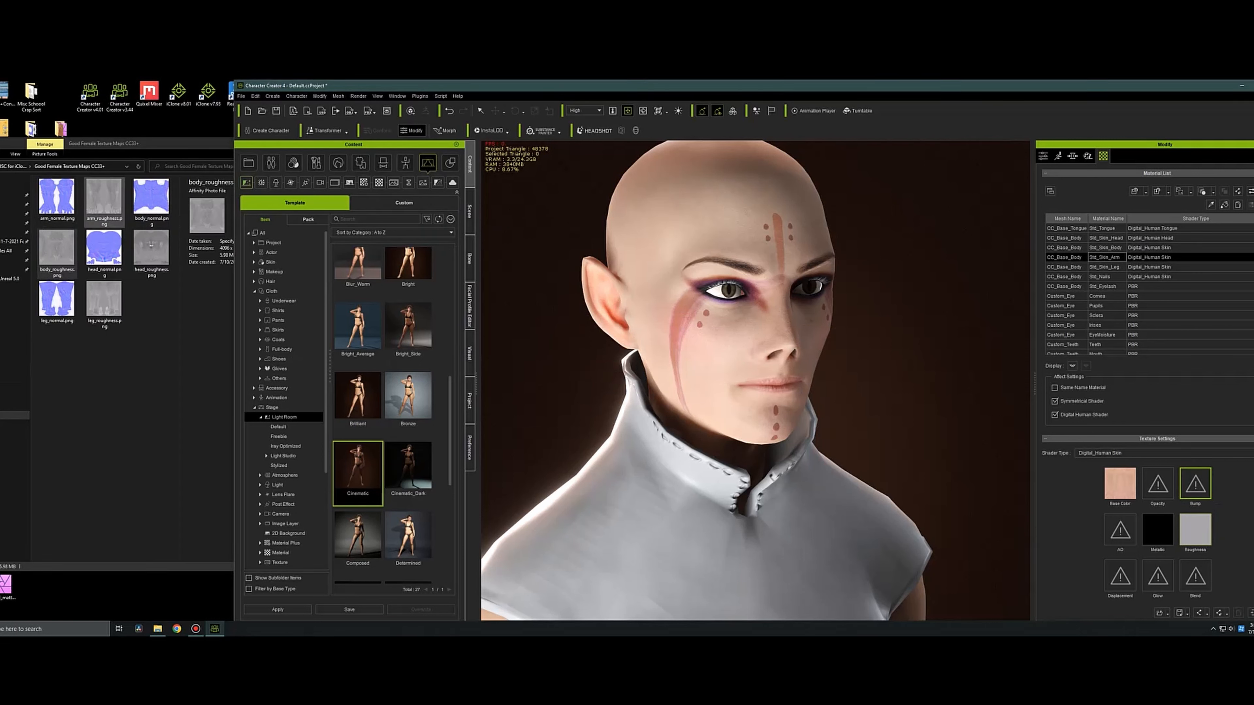
drag(56, 198, 1197, 487)
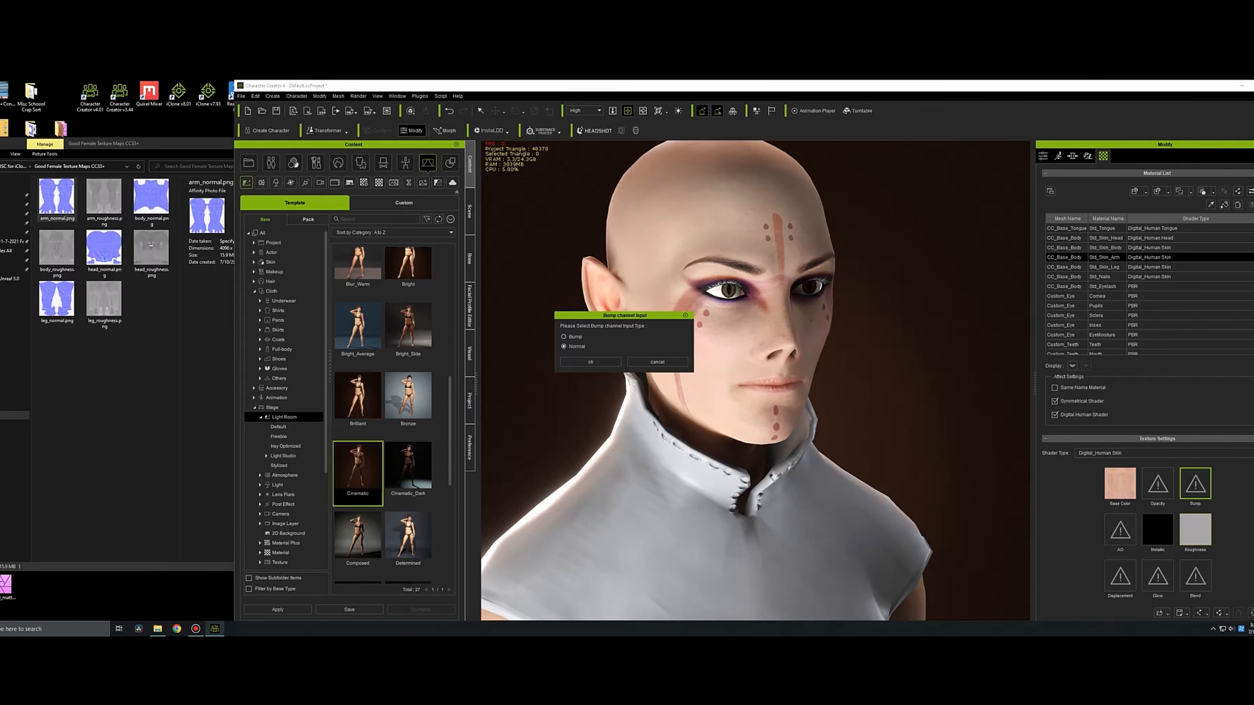
click(590, 362)
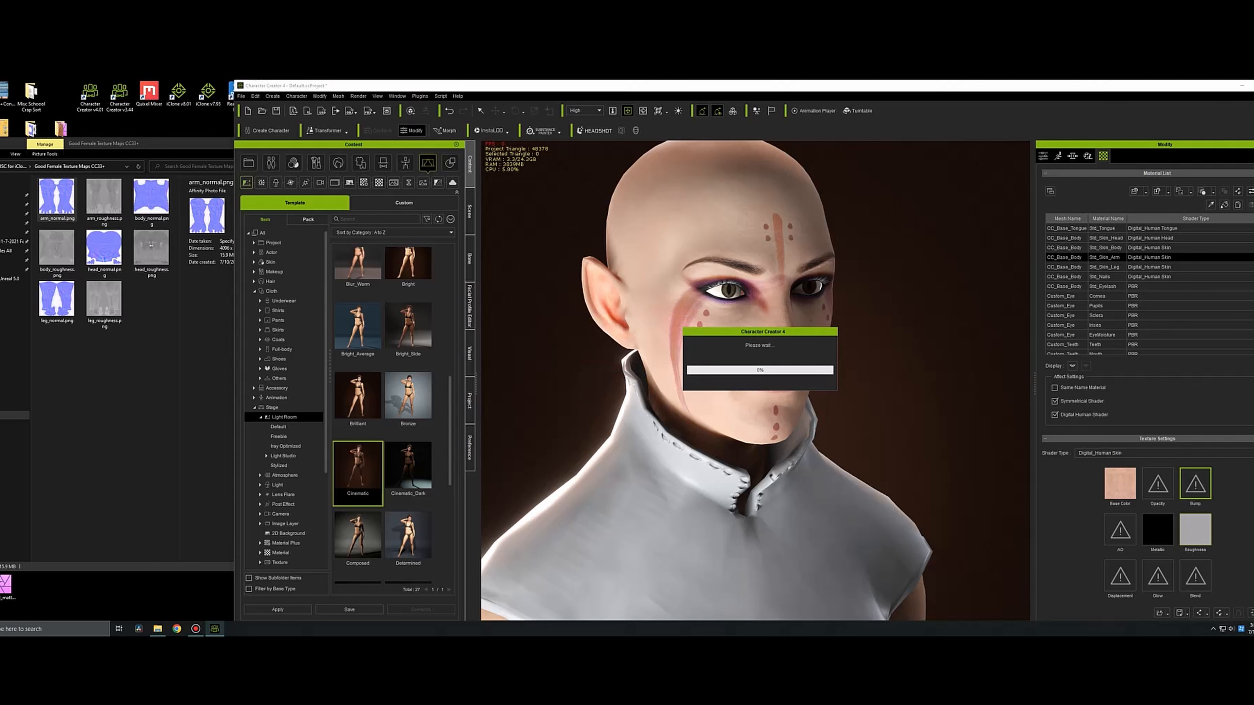
drag(103, 200, 1196, 529)
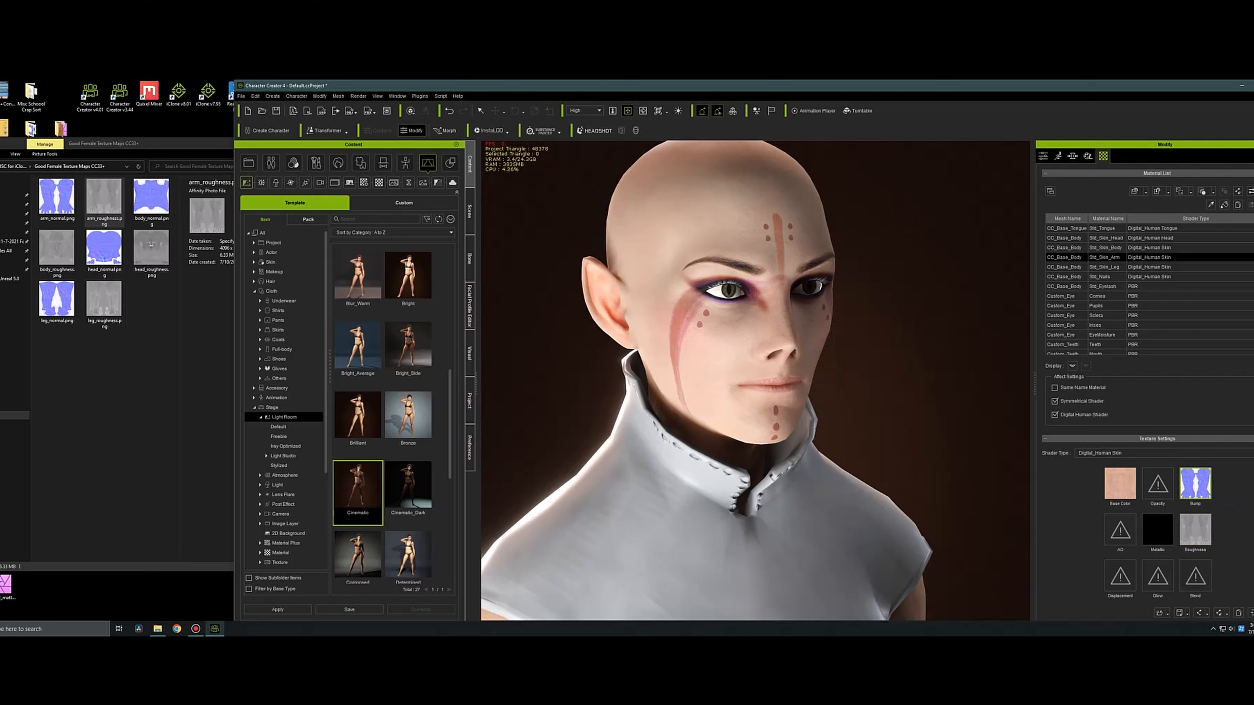
Load leg_normal.png into the bump channel of Std_Skin_Leg as a normal map and leg_roughness.png into its roughness channel.
click(1106, 268)
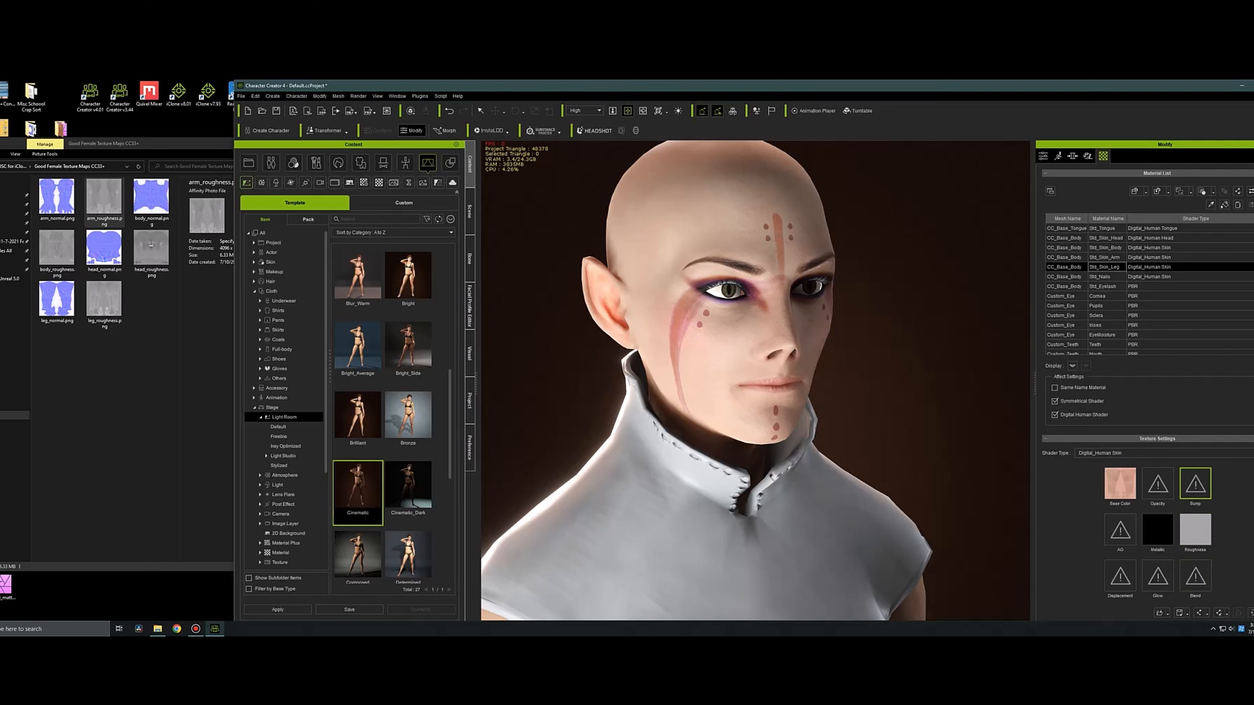
drag(58, 306, 1195, 486)
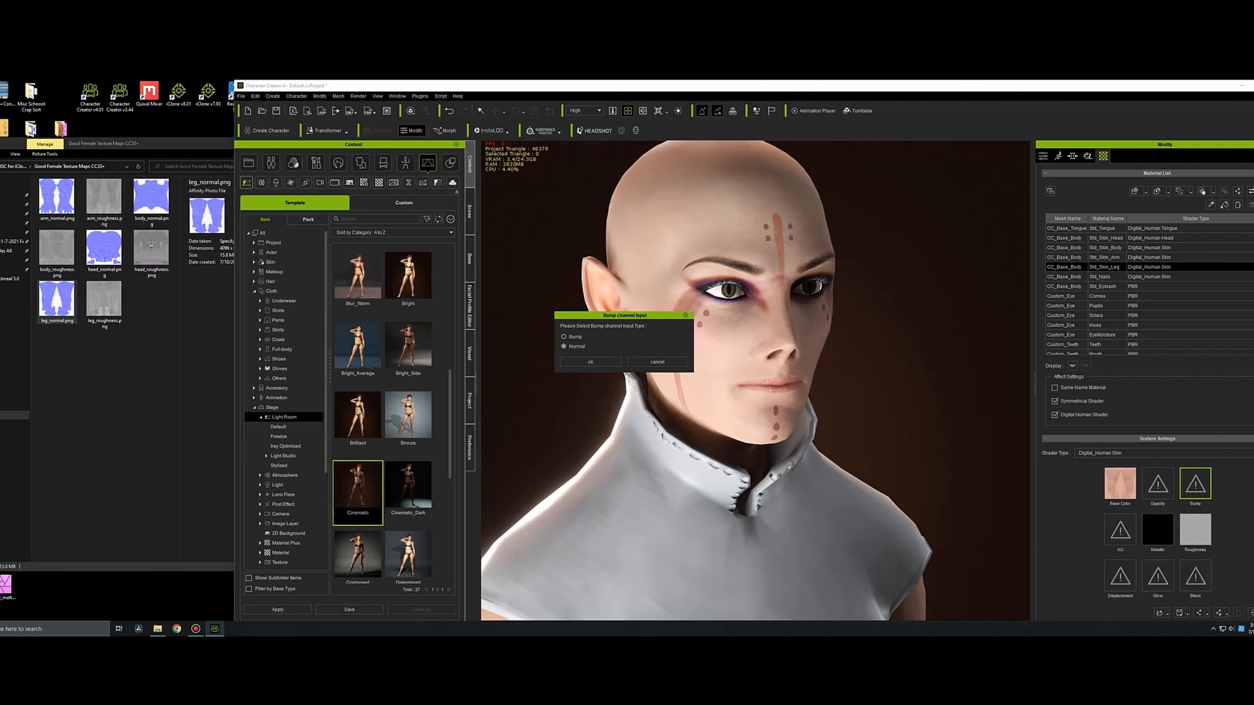
click(591, 361)
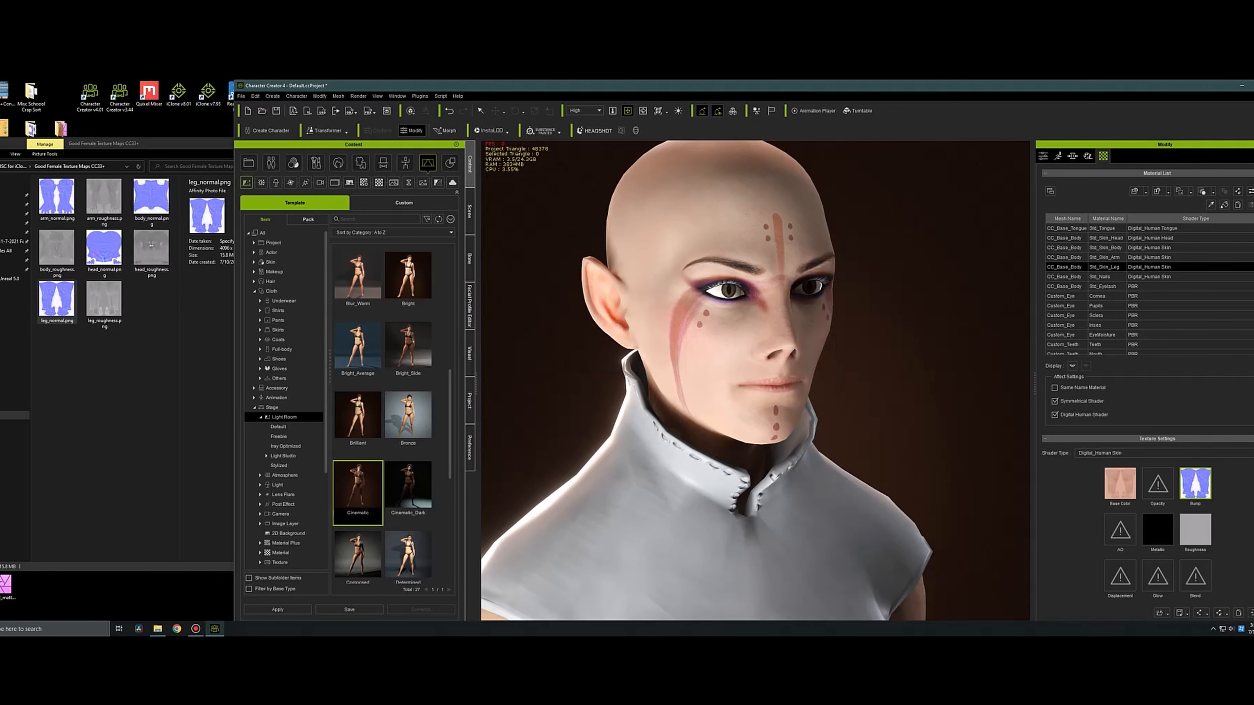
drag(104, 302, 1196, 530)
Copy the roughness texture of the Std_Skin_Head material into its metallic channel.
mouse_move(878, 376)
right_down()
mouse_move(681, 370)
mouse_move(889, 376)
right_up()
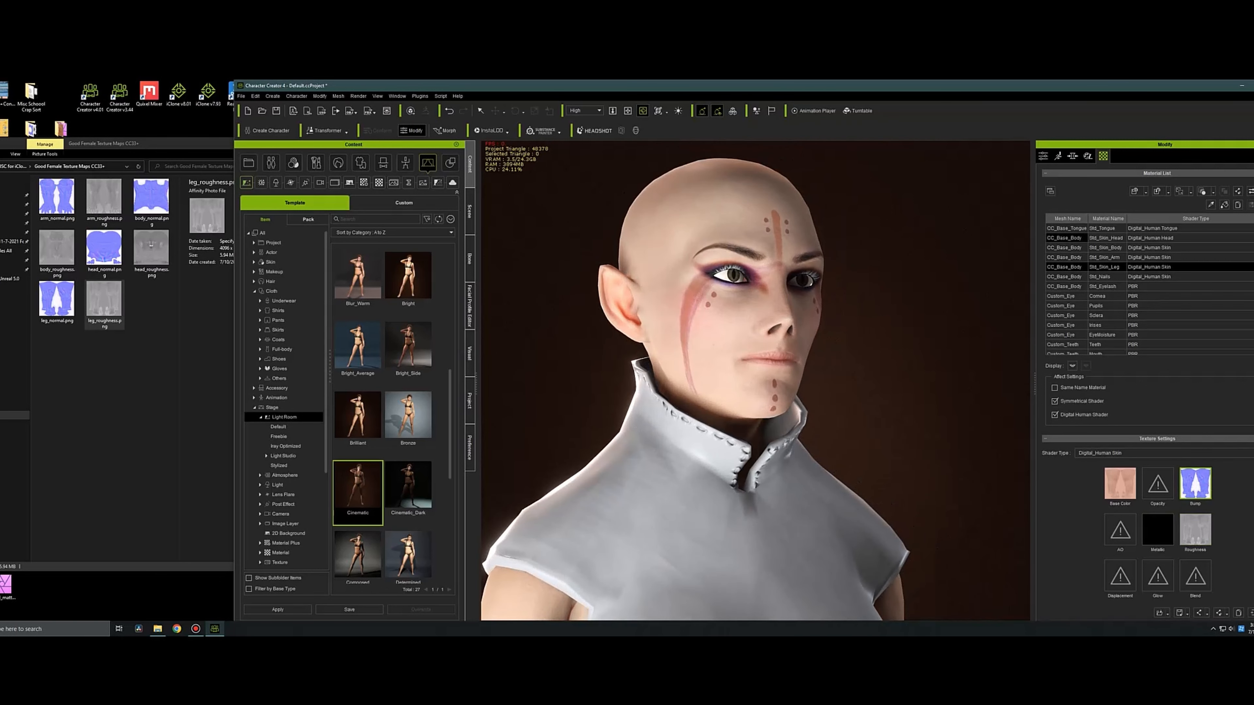
click(1068, 238)
right_click(1203, 523)
click(1217, 560)
right_click(1162, 530)
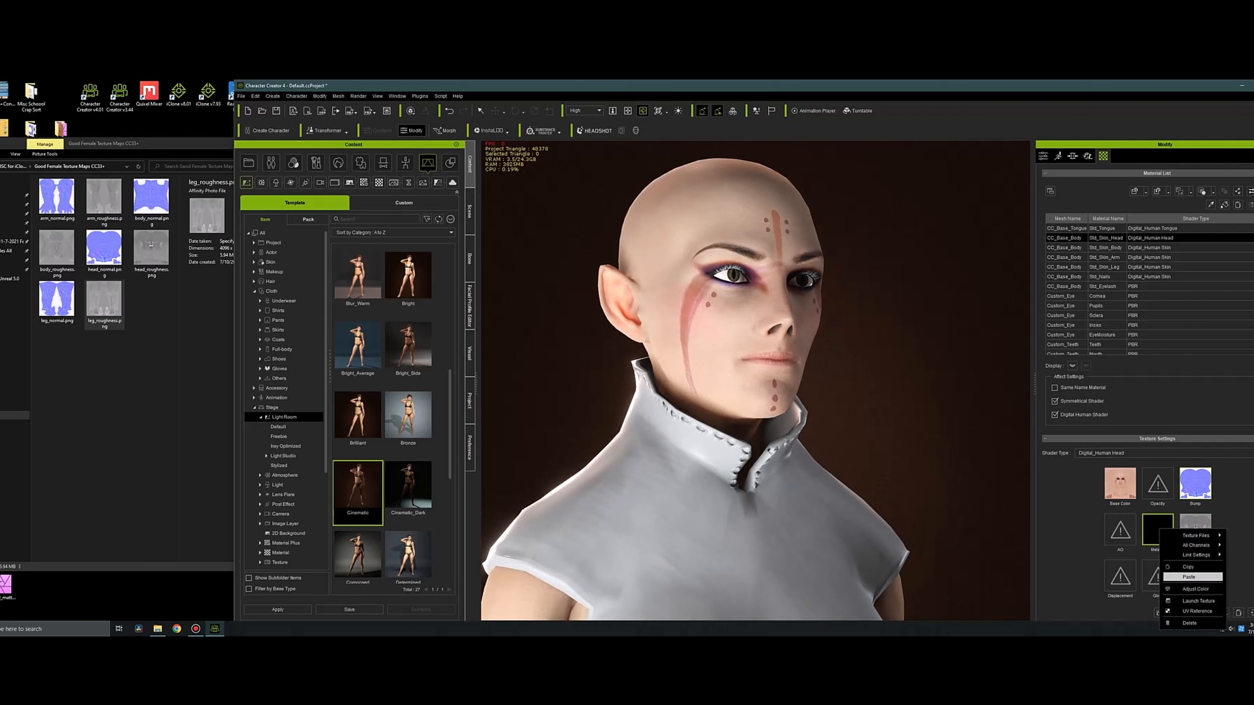
click(1189, 578)
right_drag(879, 376, 849, 381)
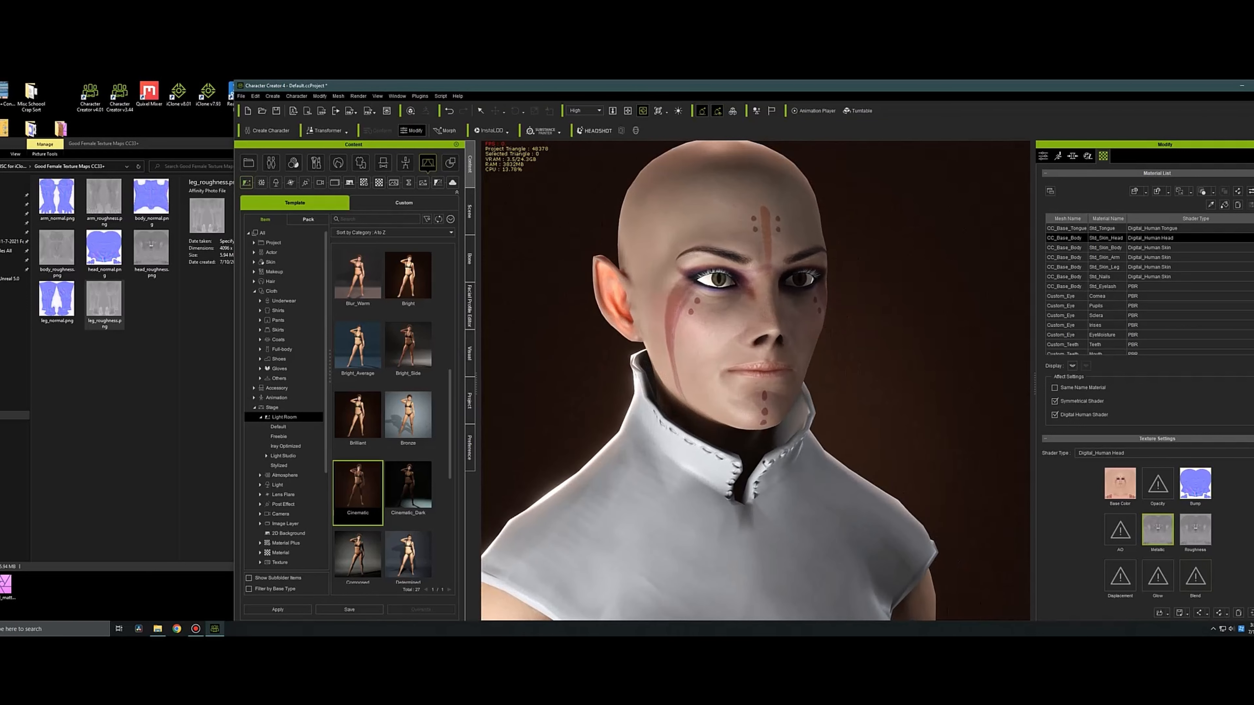
Invert the metallic texture of the Std_Skin_Head material through its color adjustment.
scroll(1158, 495, down, 2)
click(1238, 580)
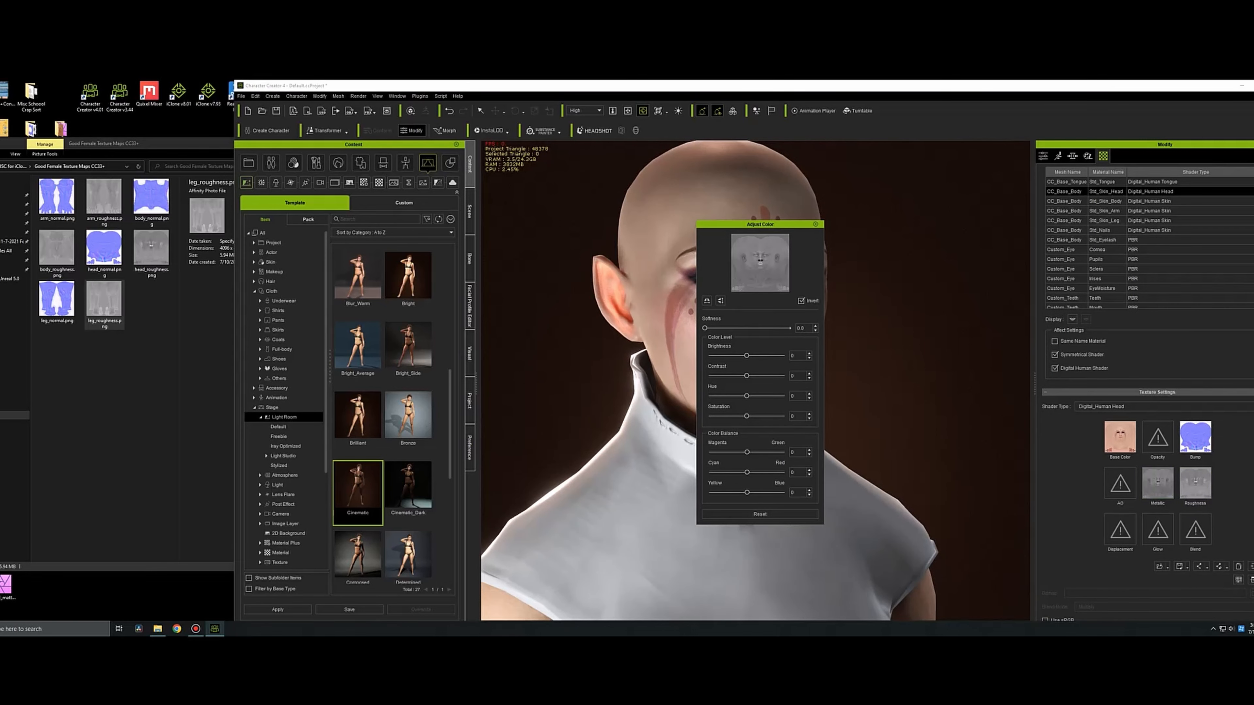
drag(760, 224, 521, 278)
click(577, 278)
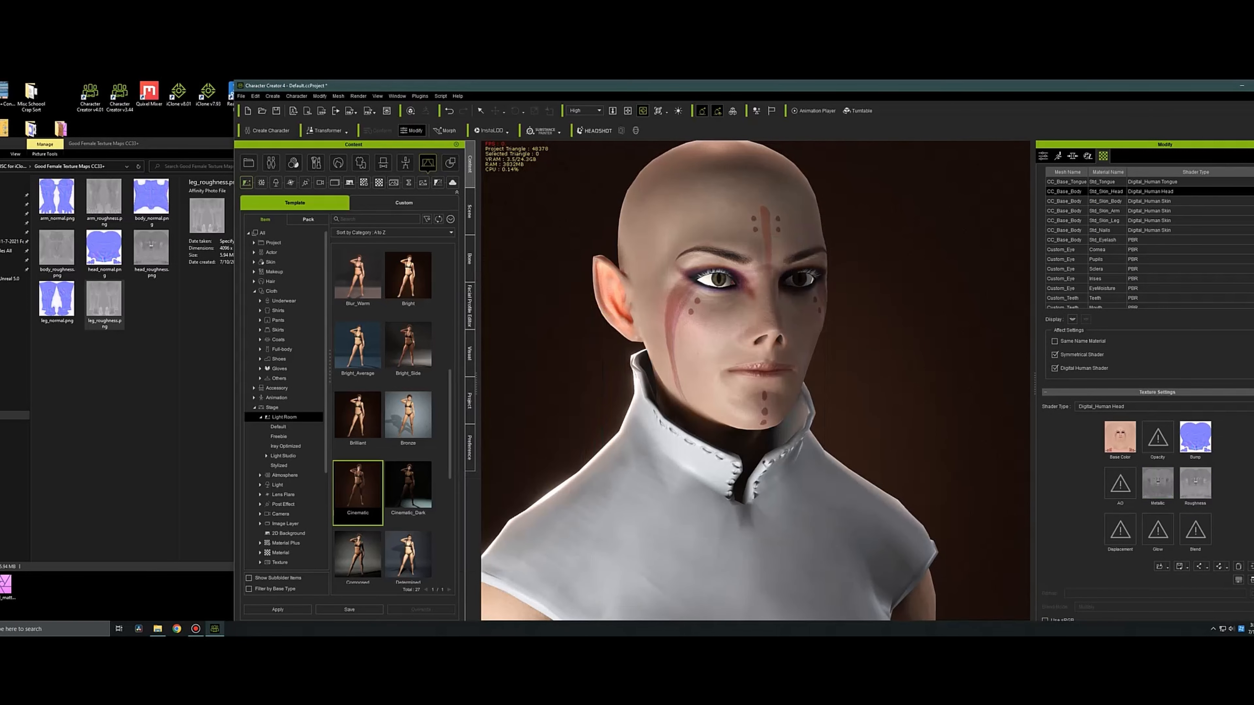
mouse_move(790, 376)
right_down()
mouse_move(632, 371)
mouse_move(800, 385)
mouse_move(790, 371)
mouse_move(632, 373)
mouse_move(790, 373)
mouse_move(777, 370)
right_up()
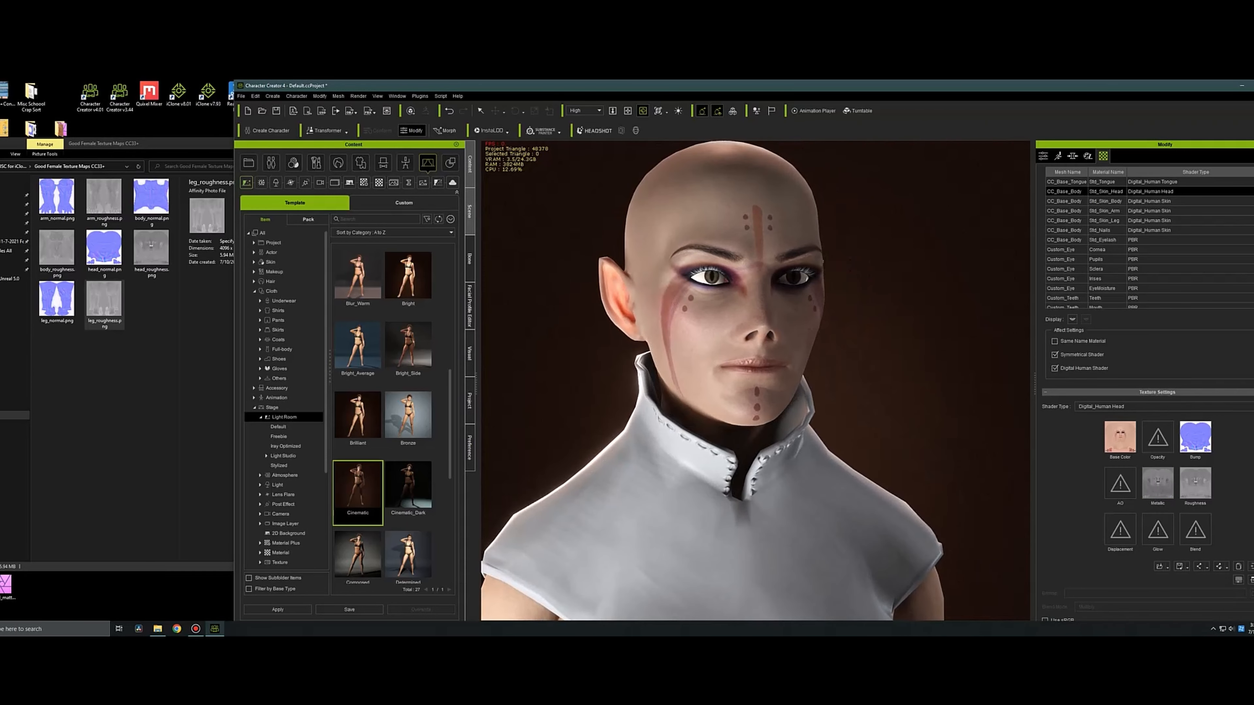
Open the Eye category of the actor content templates.
click(470, 211)
click(469, 164)
click(271, 163)
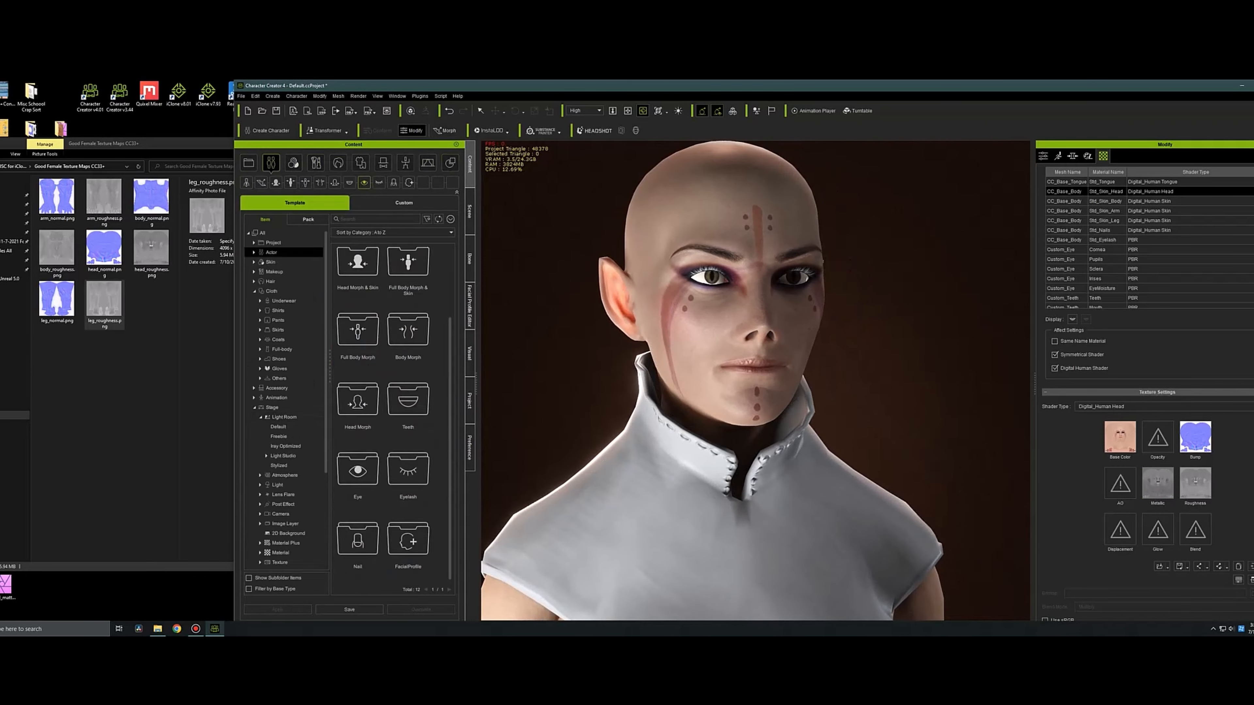
double_click(357, 469)
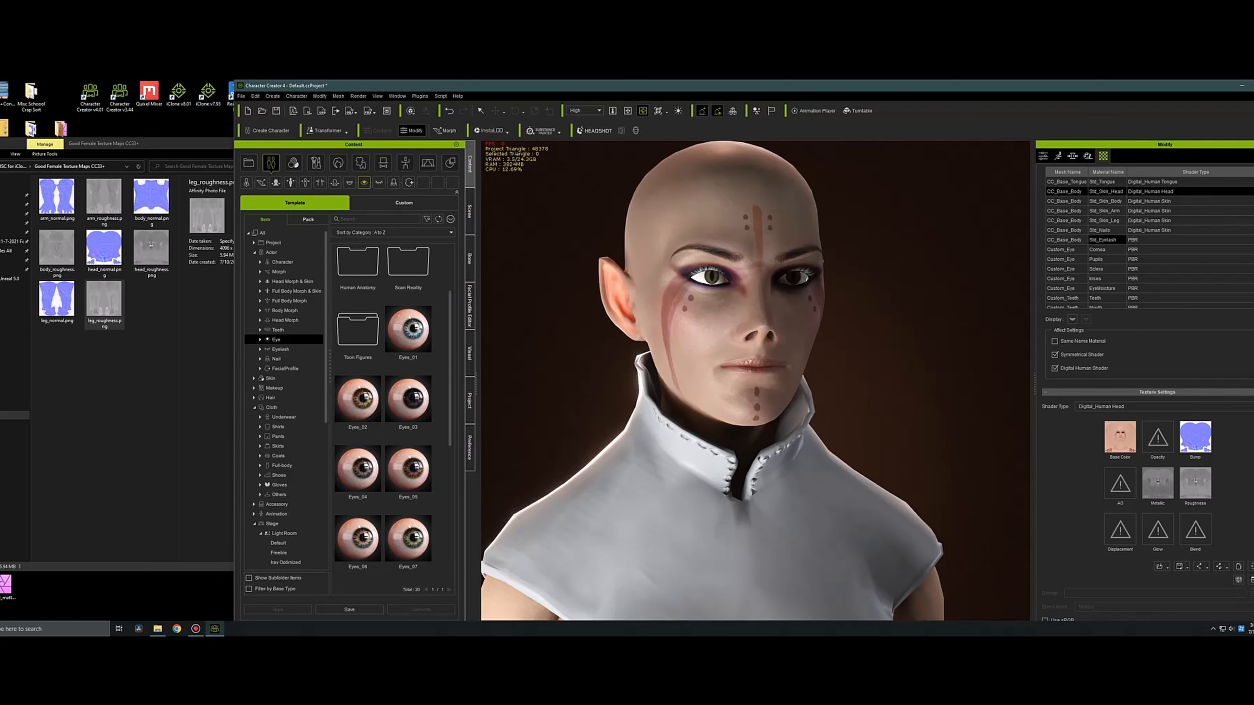
Save the base color texture of the eyes' Irises material as the PNG file "icaara eyes original" in the _MISC for iClone folder.
scroll(1108, 240, up, 2)
click(1102, 325)
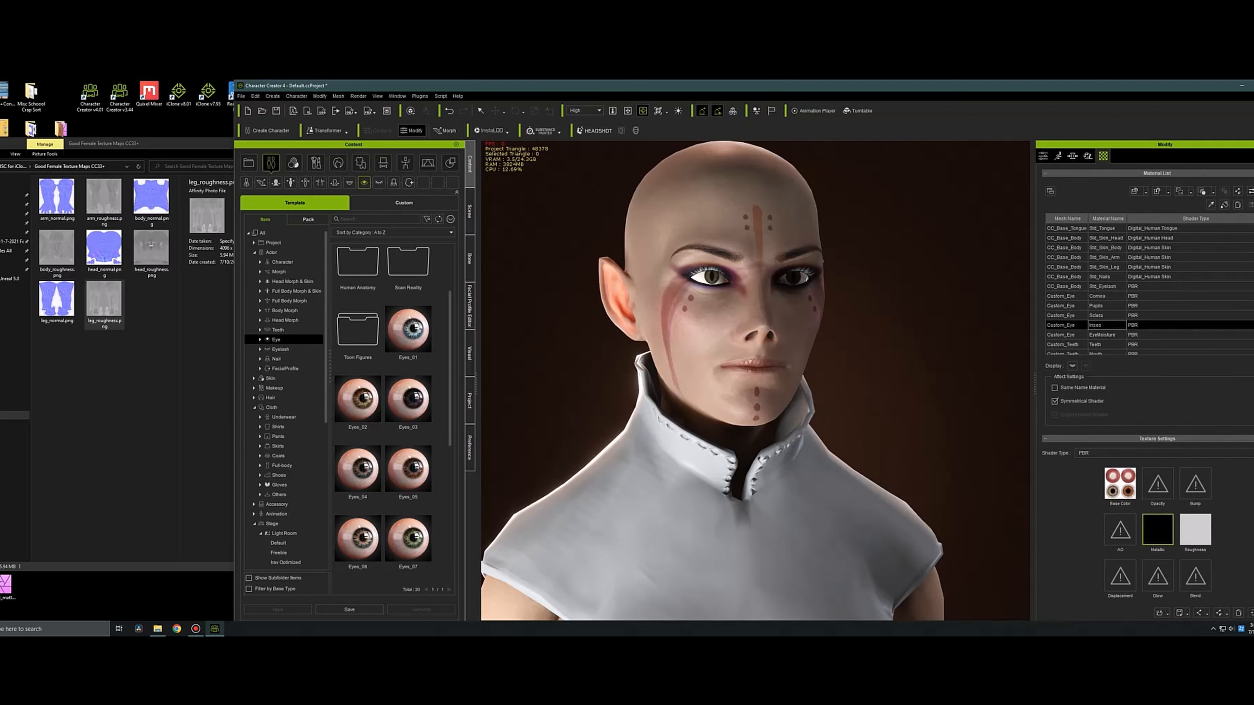
right_click(1117, 489)
mouse_move(1153, 494)
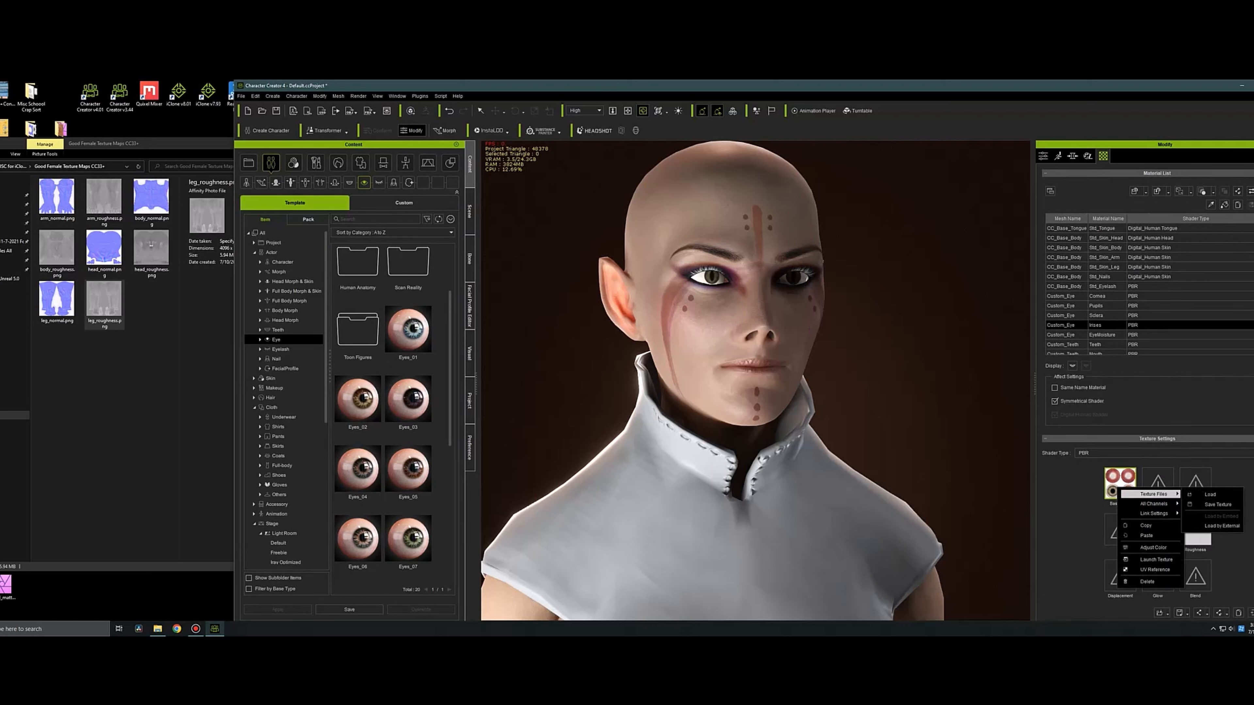
click(1205, 505)
click(378, 111)
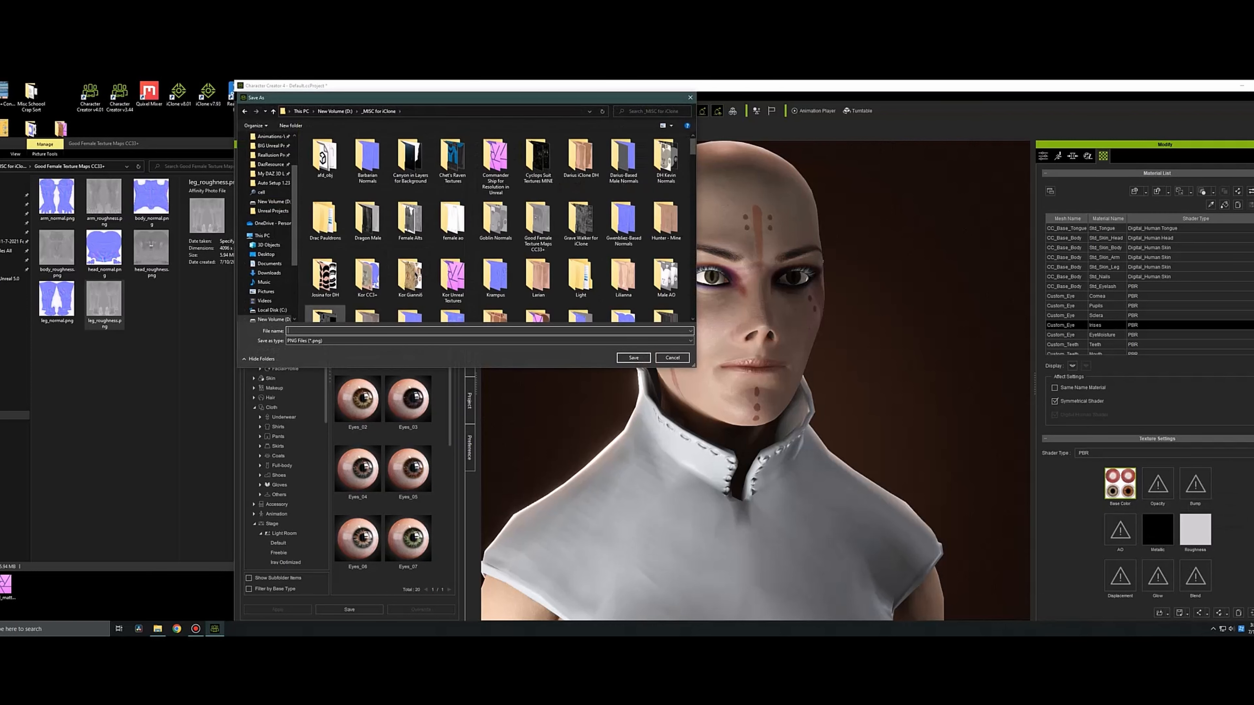
click(326, 331)
text(icaara eyes original)
key(Return)
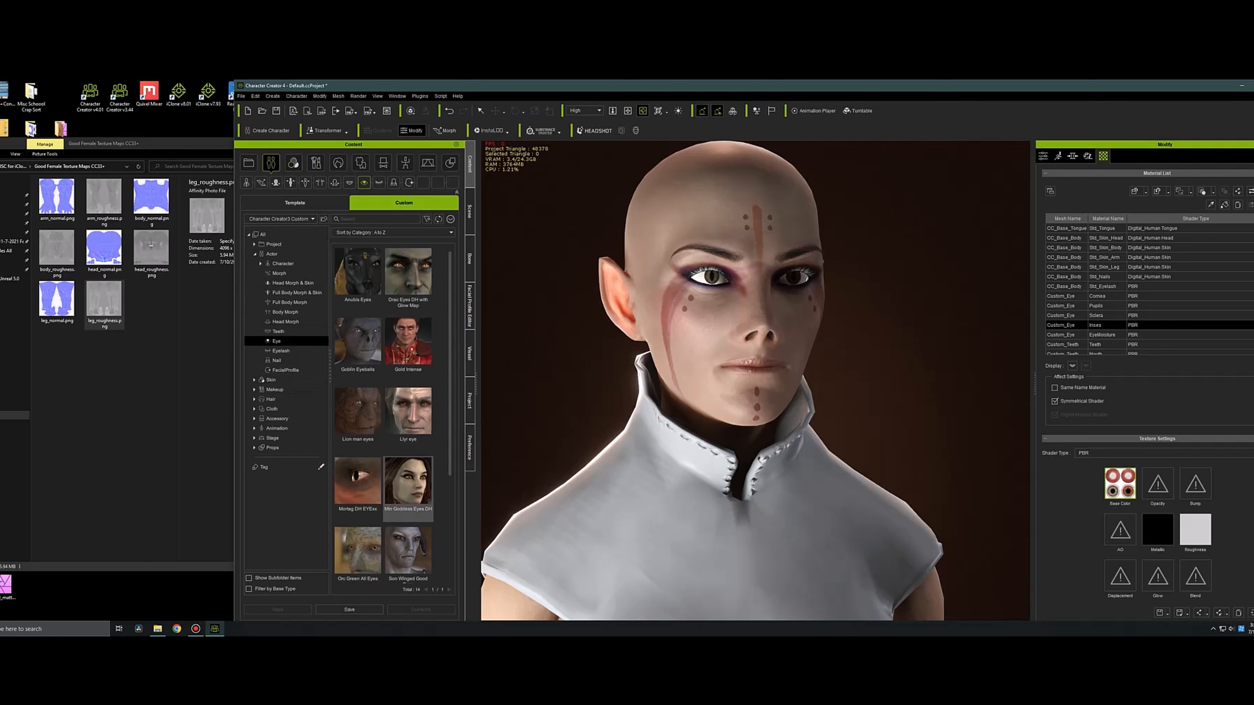
Try the custom Llyr eye preset on the character and replace it with the Goddess Eyes DH preset.
scroll(393, 415, down, 3)
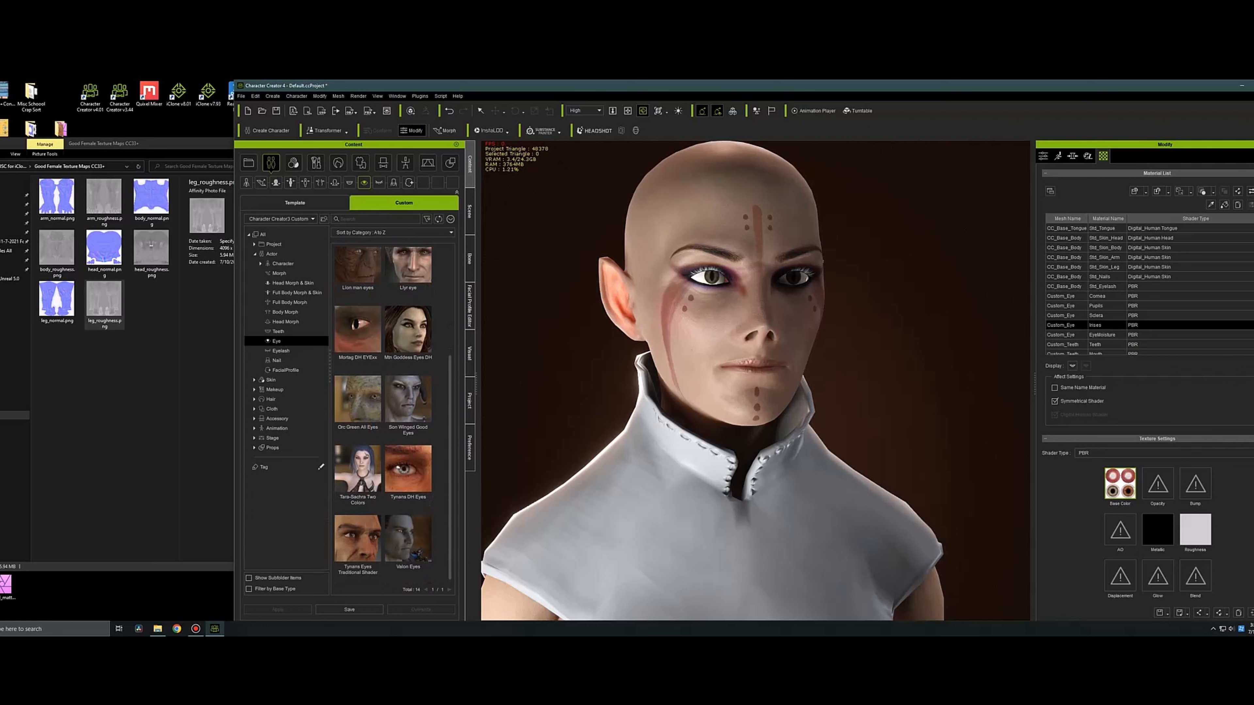
scroll(393, 415, up, 3)
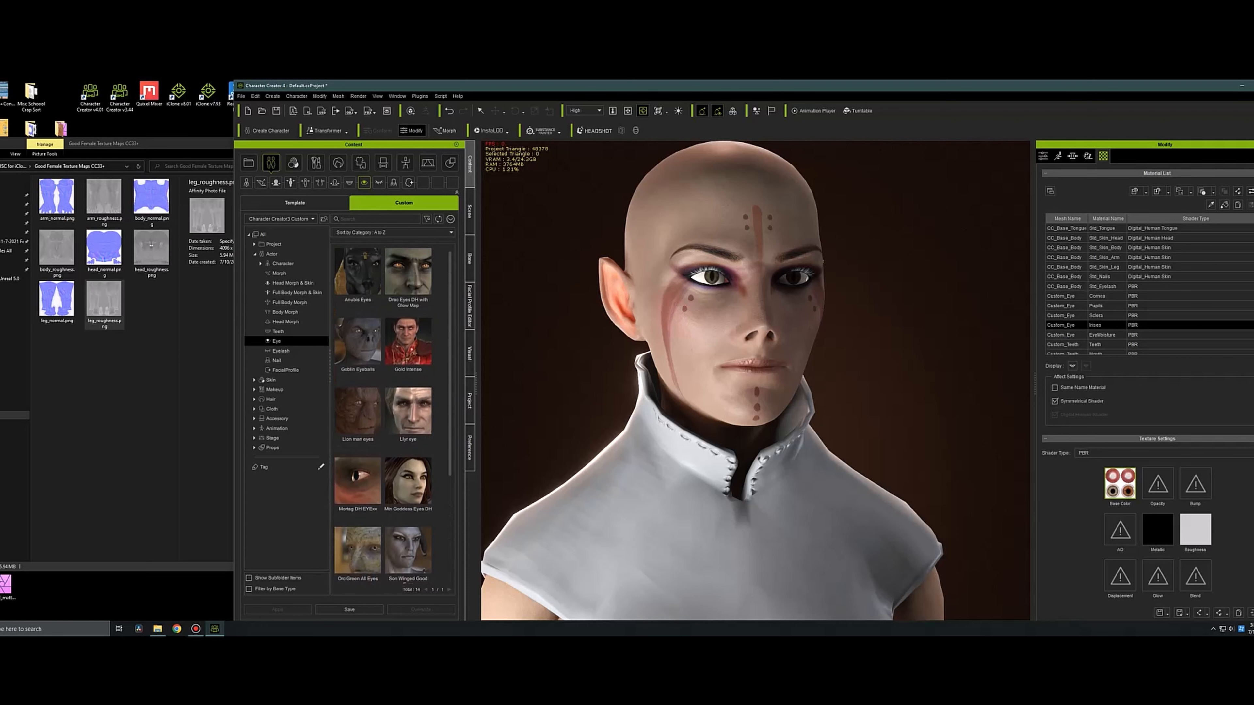
double_click(408, 415)
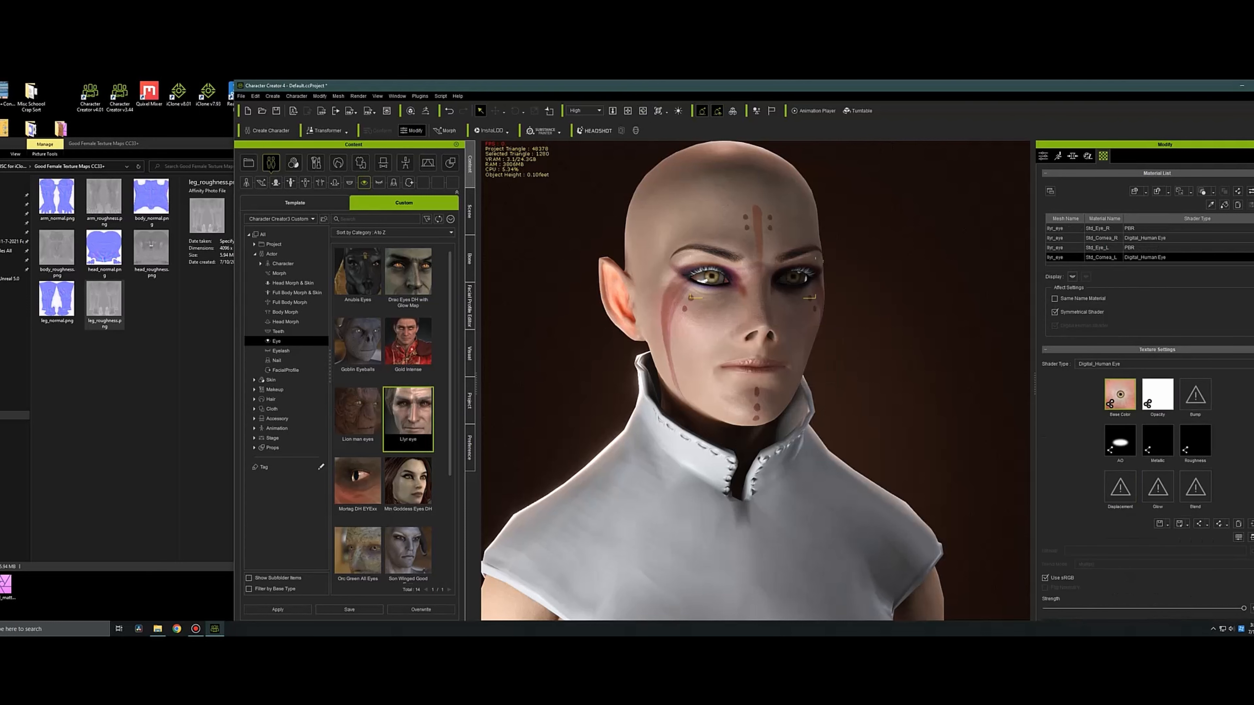
double_click(408, 481)
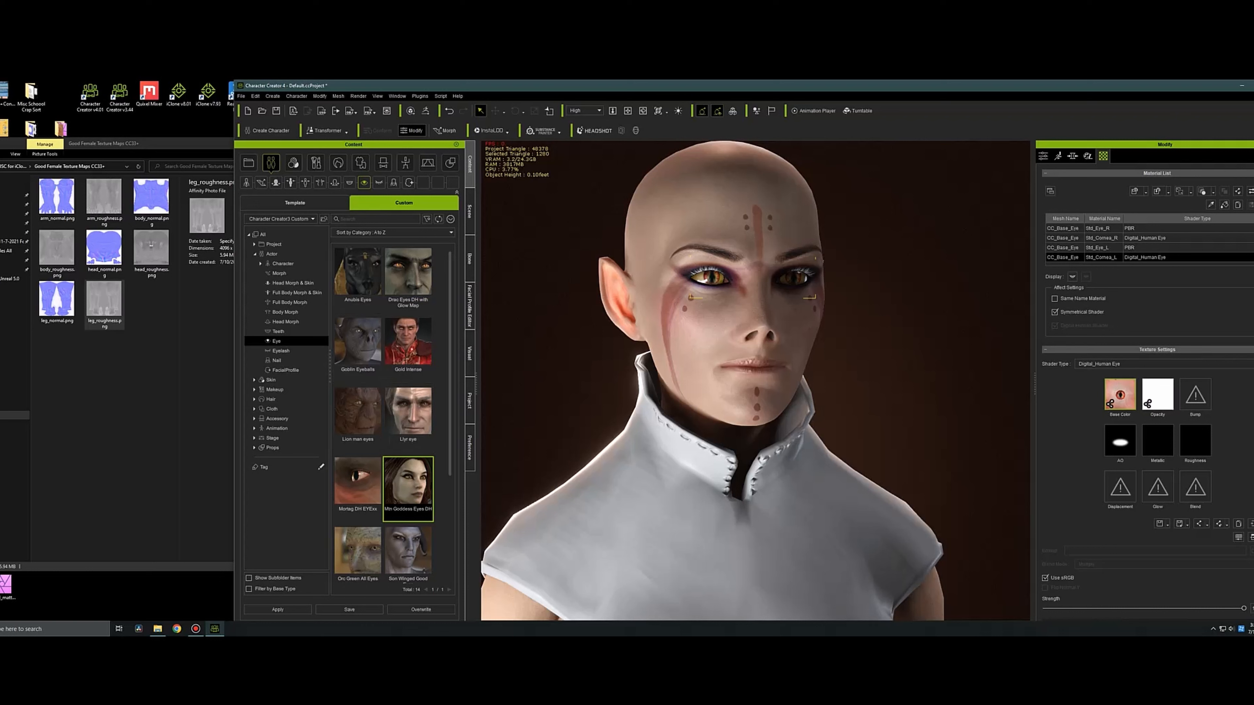
Open the character's mouth and apply the "1 Normal Teeth" preset from the teeth templates.
click(1043, 156)
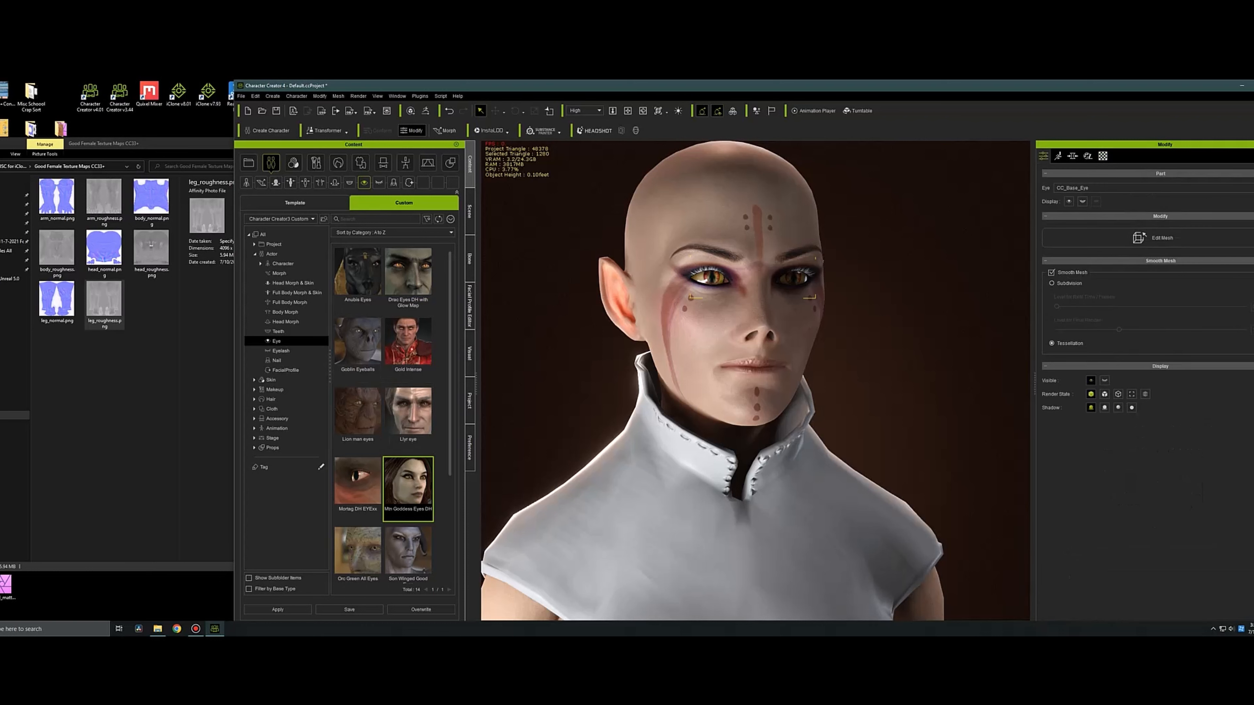
click(321, 96)
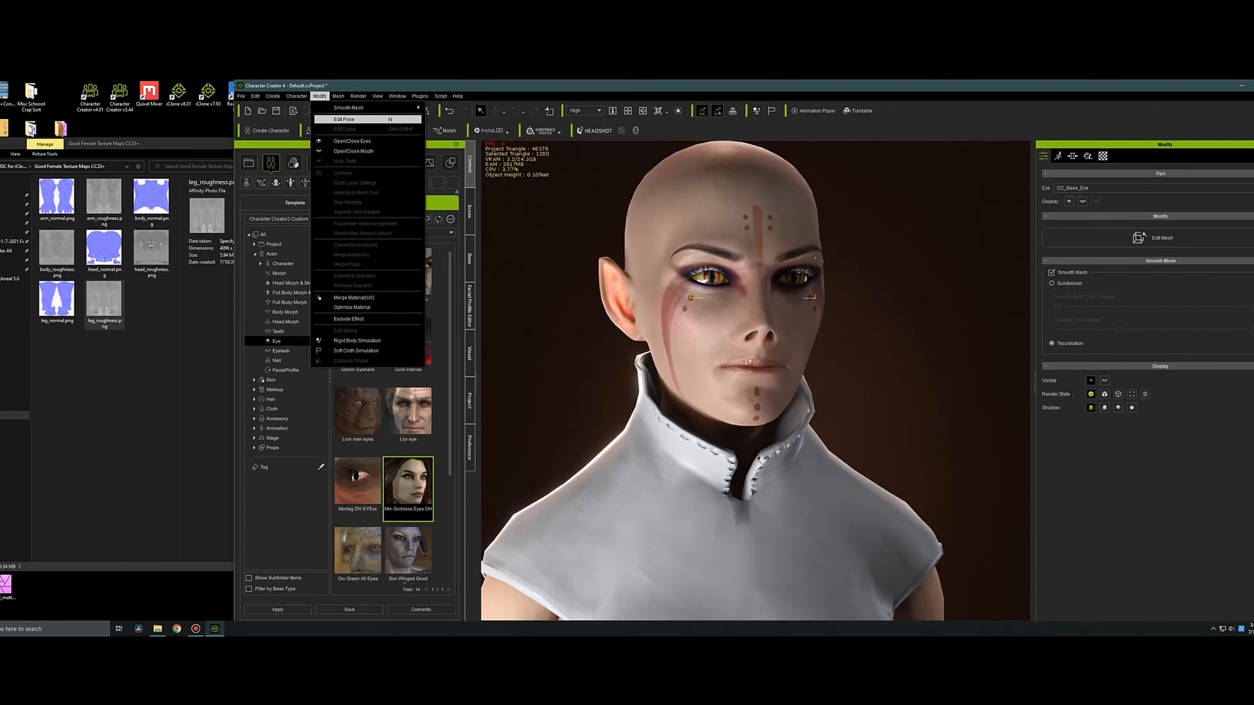
click(353, 151)
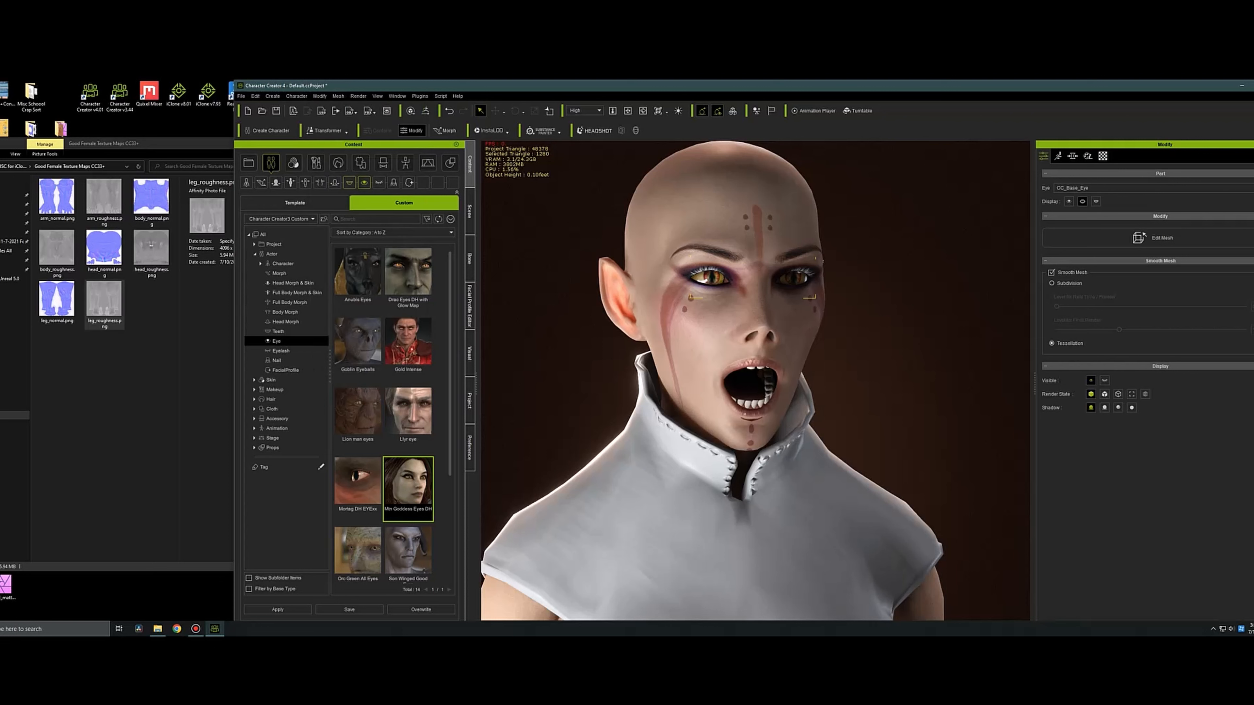
click(349, 183)
click(295, 204)
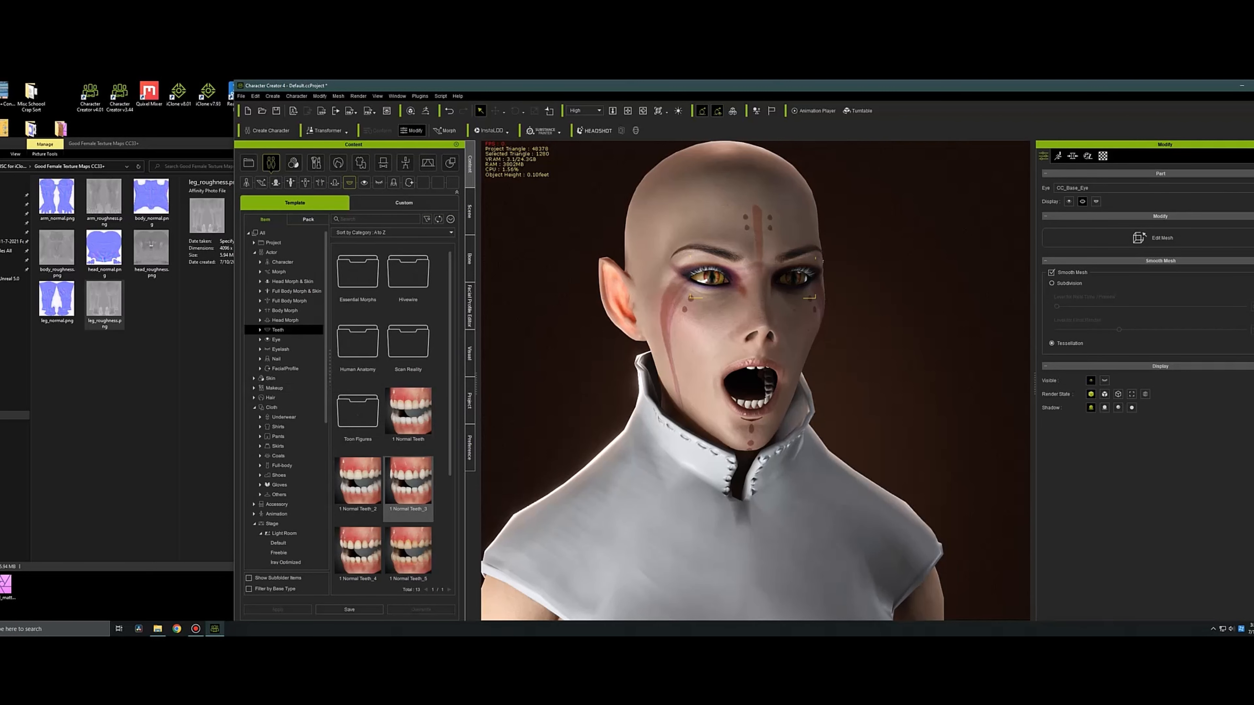
double_click(408, 412)
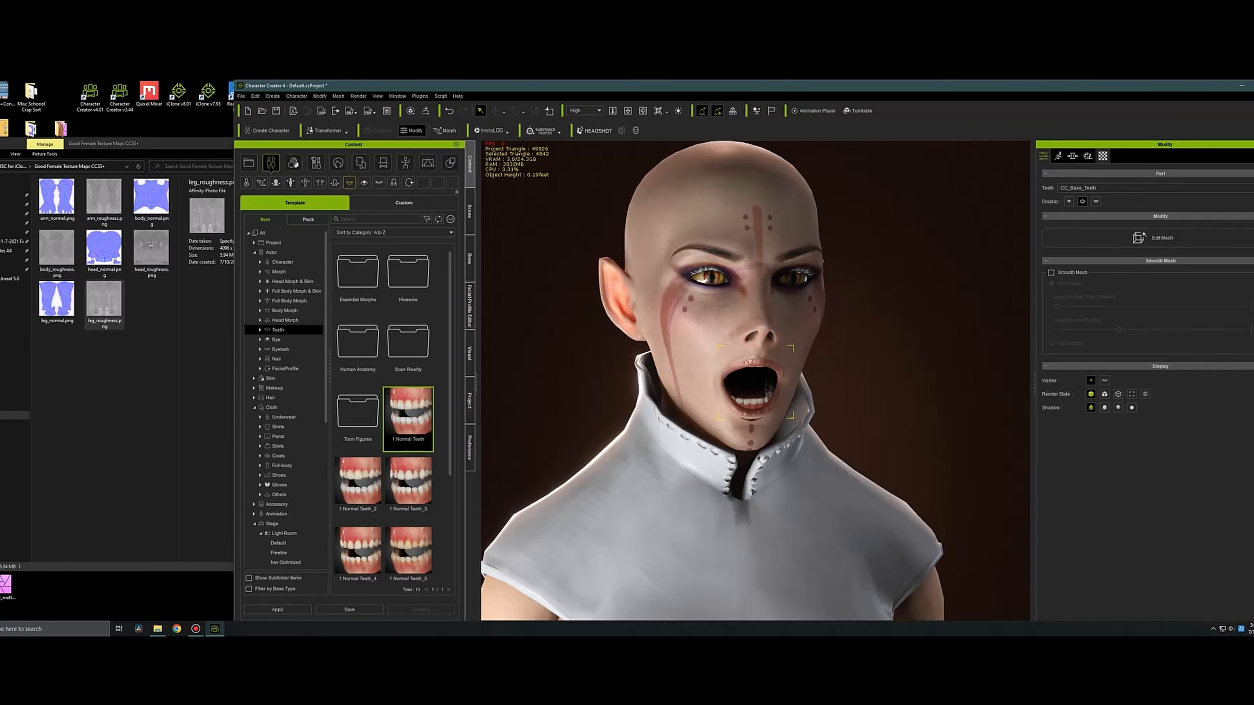
Select CC3_Base_Plus and copy the roughness texture of its Std_Skin_Body material into the metallic channel.
click(1103, 156)
click(469, 211)
click(289, 219)
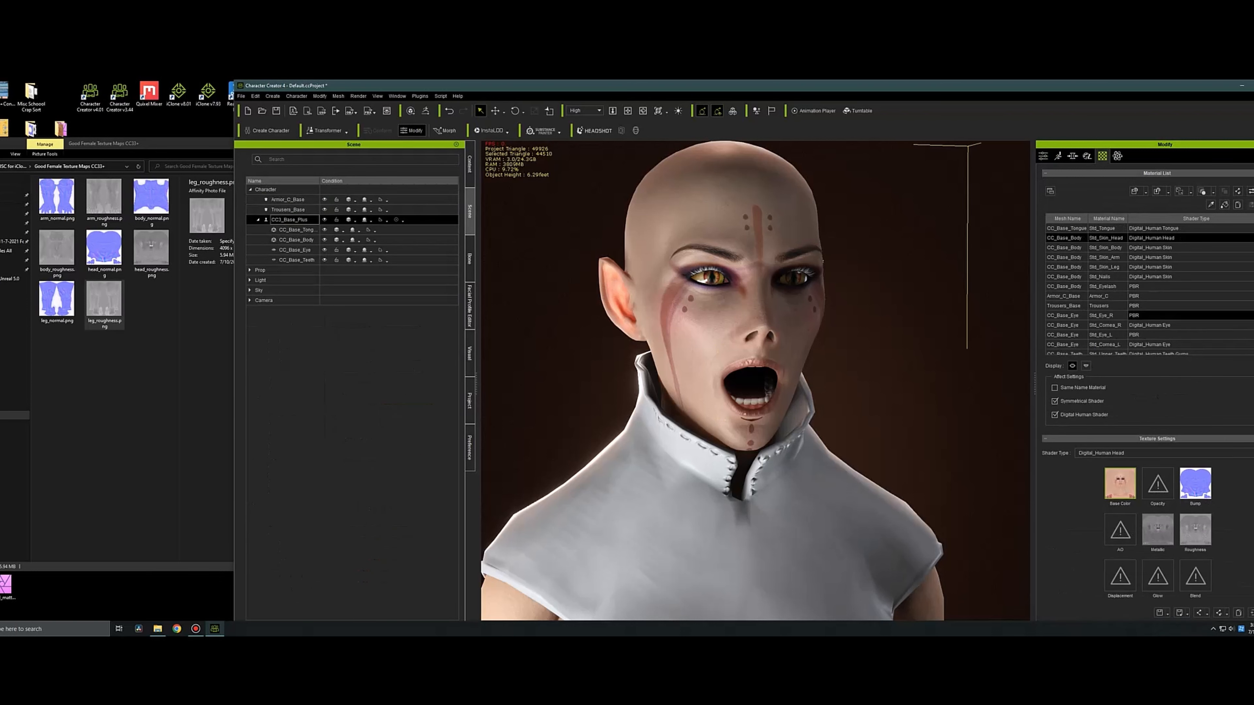
click(1106, 248)
right_click(1181, 526)
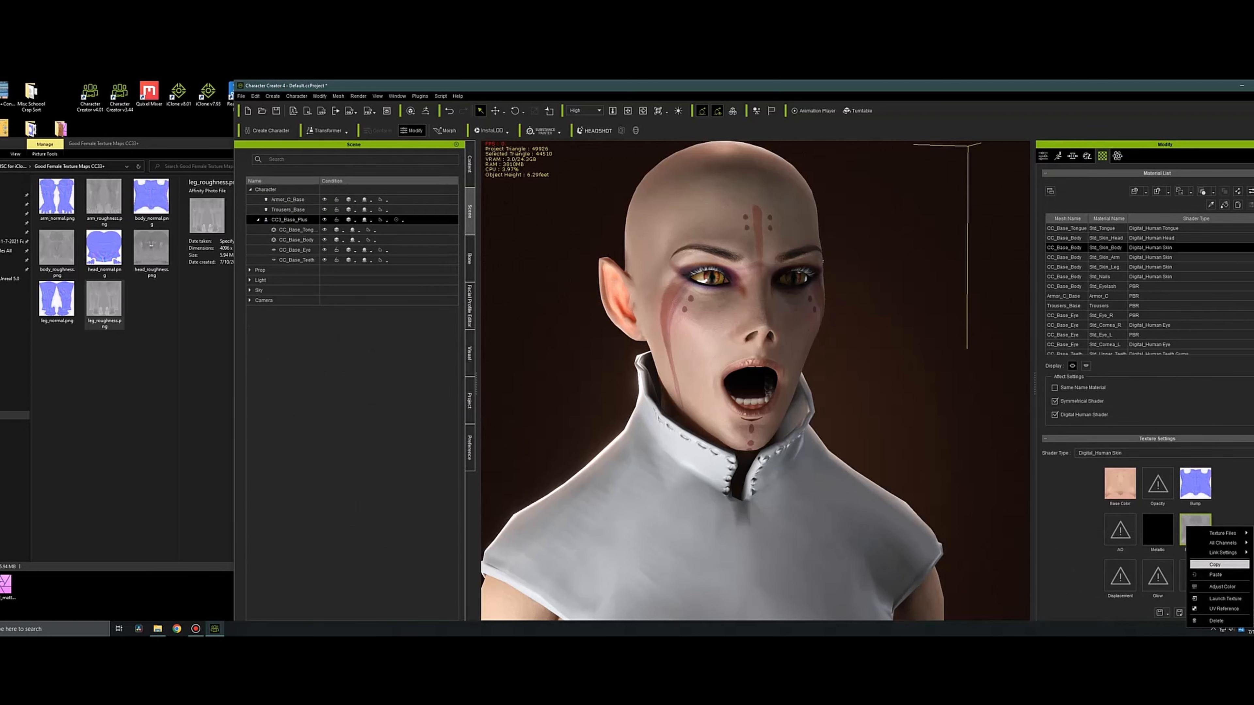
click(1199, 564)
right_click(1168, 533)
click(1197, 581)
Invert the metallic texture of the Std_Skin_Body material through its color adjustment.
scroll(1185, 544, down, 2)
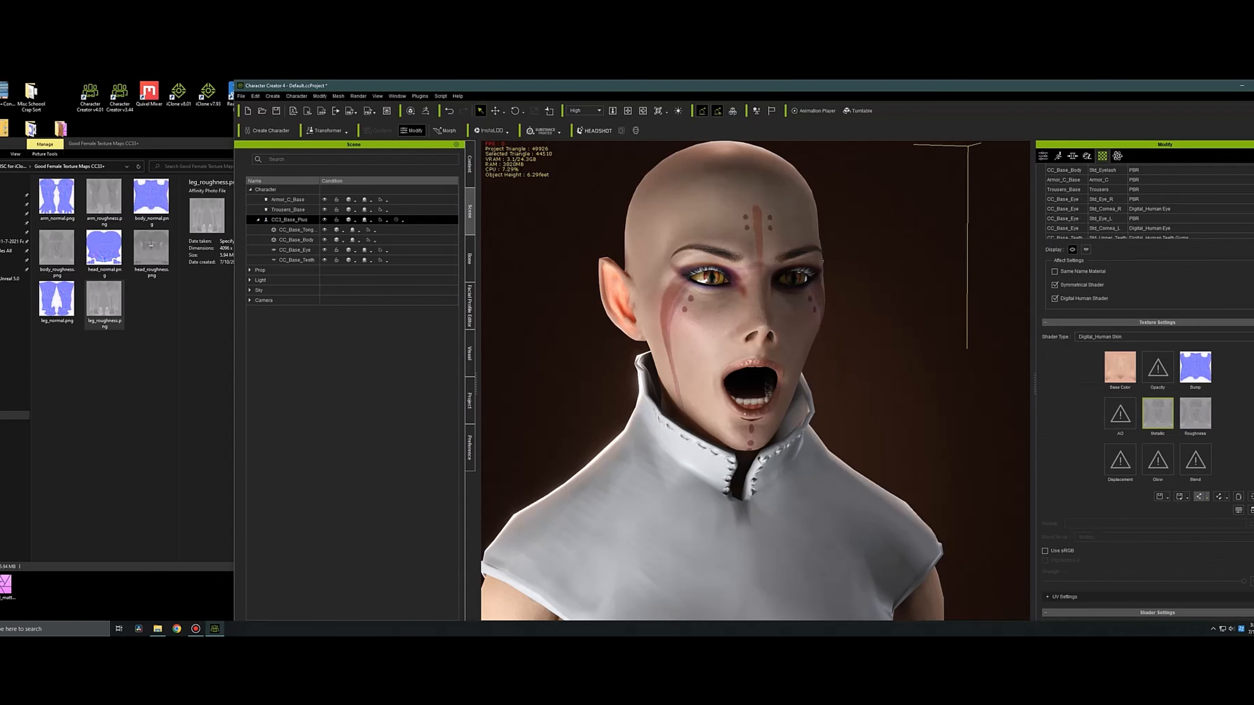
click(1239, 510)
click(562, 355)
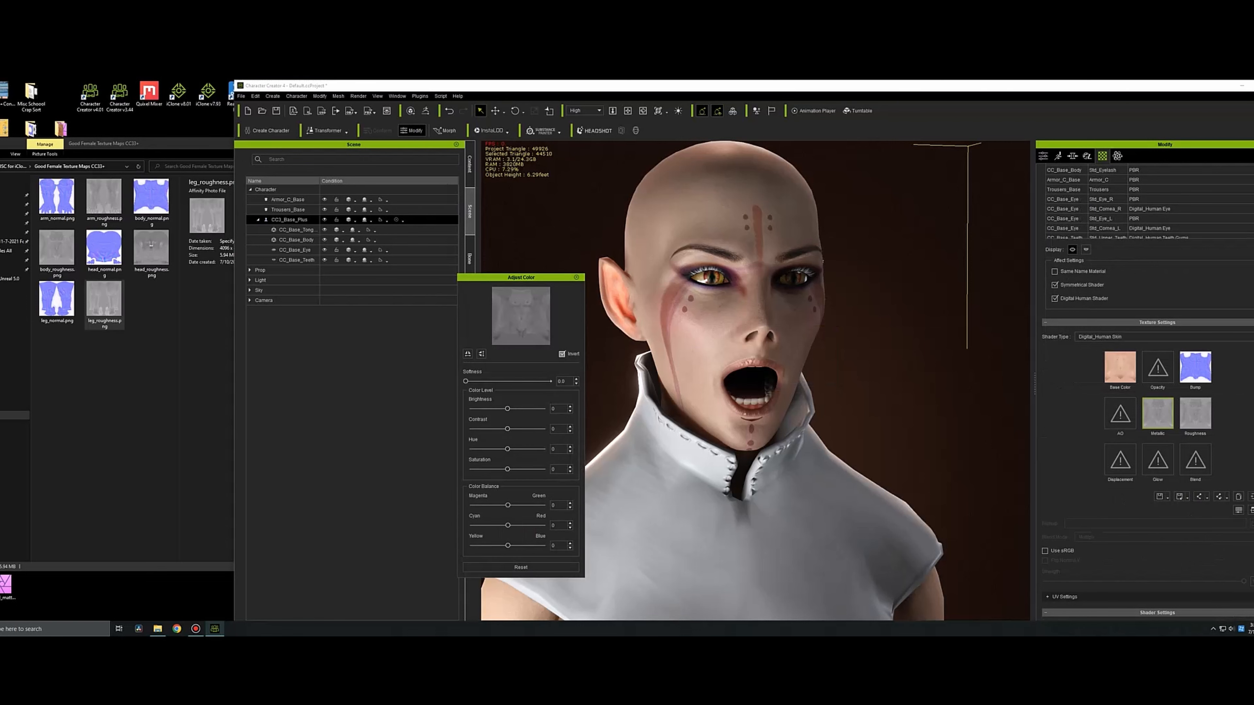
click(576, 277)
Copy the Std_Skin_Arm material's roughness texture into its metallic channel and invert the pasted texture.
scroll(1135, 222, up, 4)
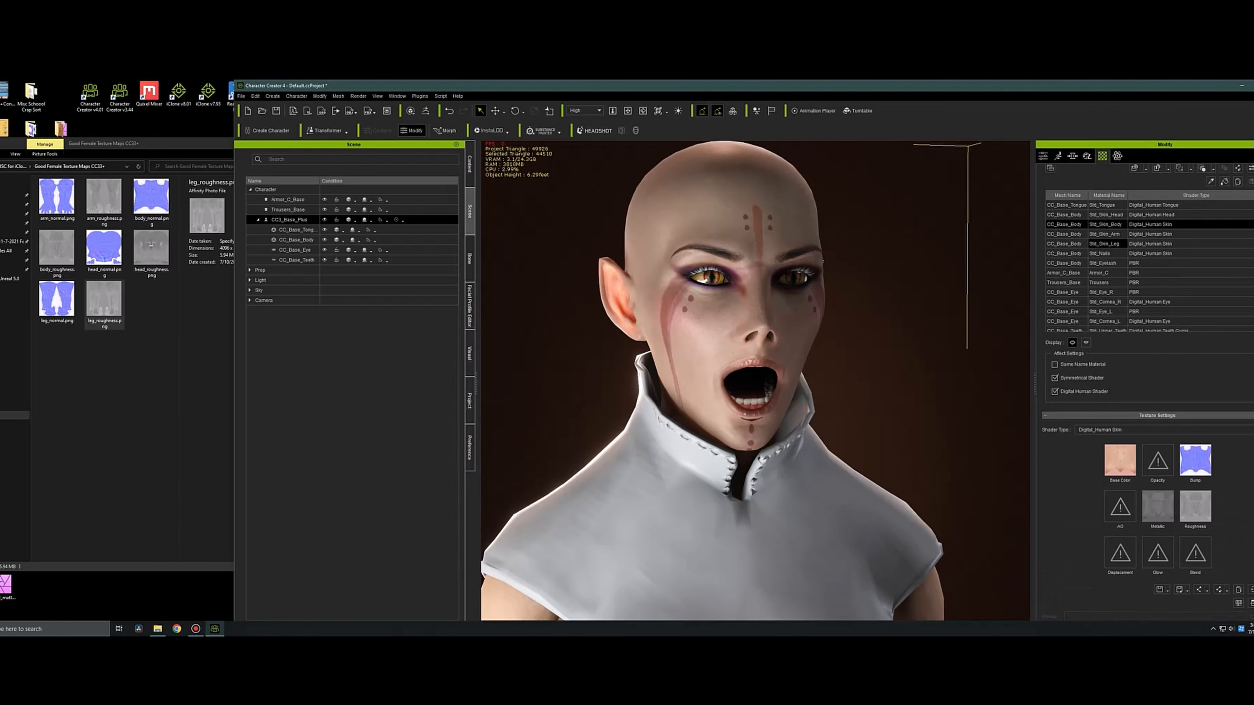
click(1106, 235)
right_click(1197, 501)
click(1220, 539)
right_click(1164, 508)
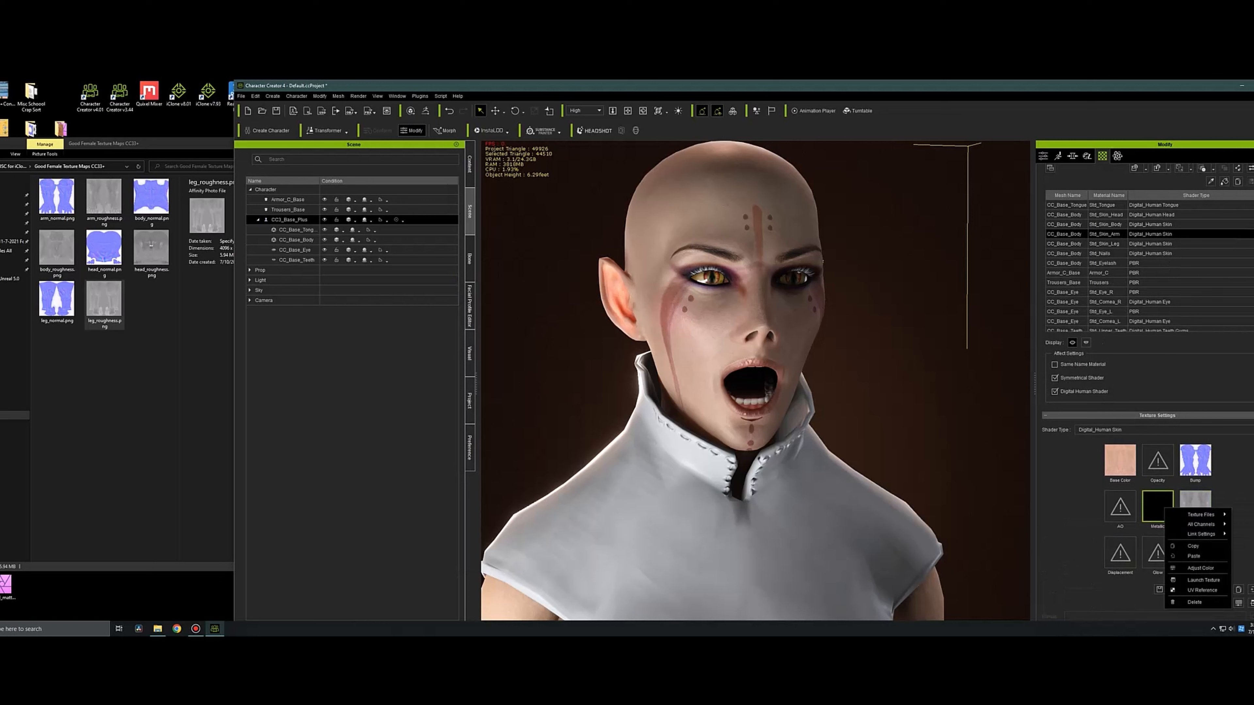
click(1195, 555)
click(1239, 603)
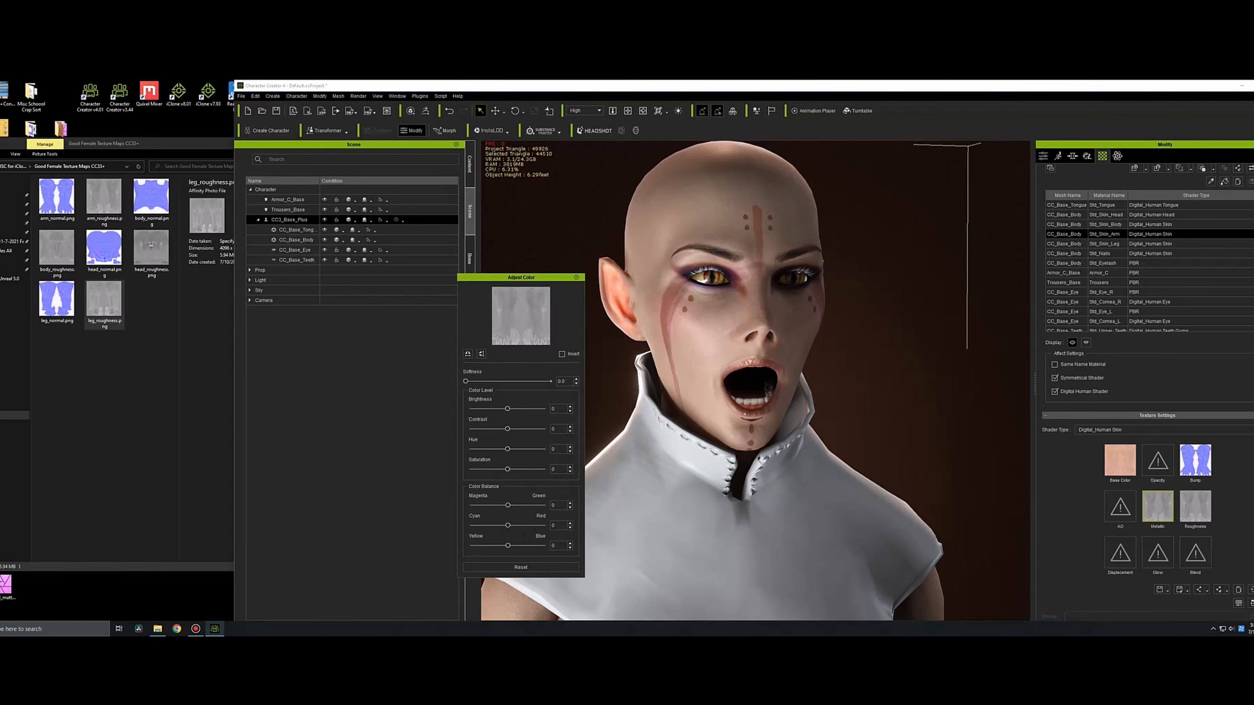
click(562, 355)
click(576, 278)
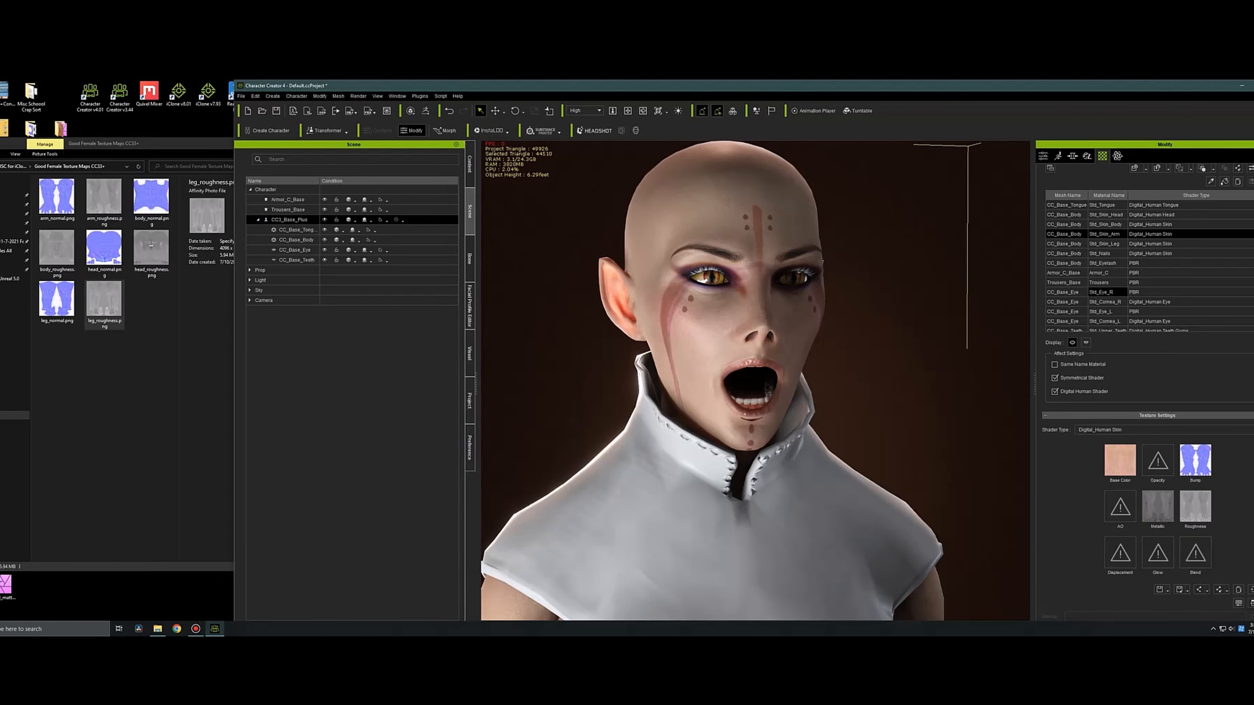
Copy the Std_Skin_Leg material's roughness texture into its metallic channel and invert the pasted texture.
click(1107, 244)
right_click(1208, 513)
click(1235, 552)
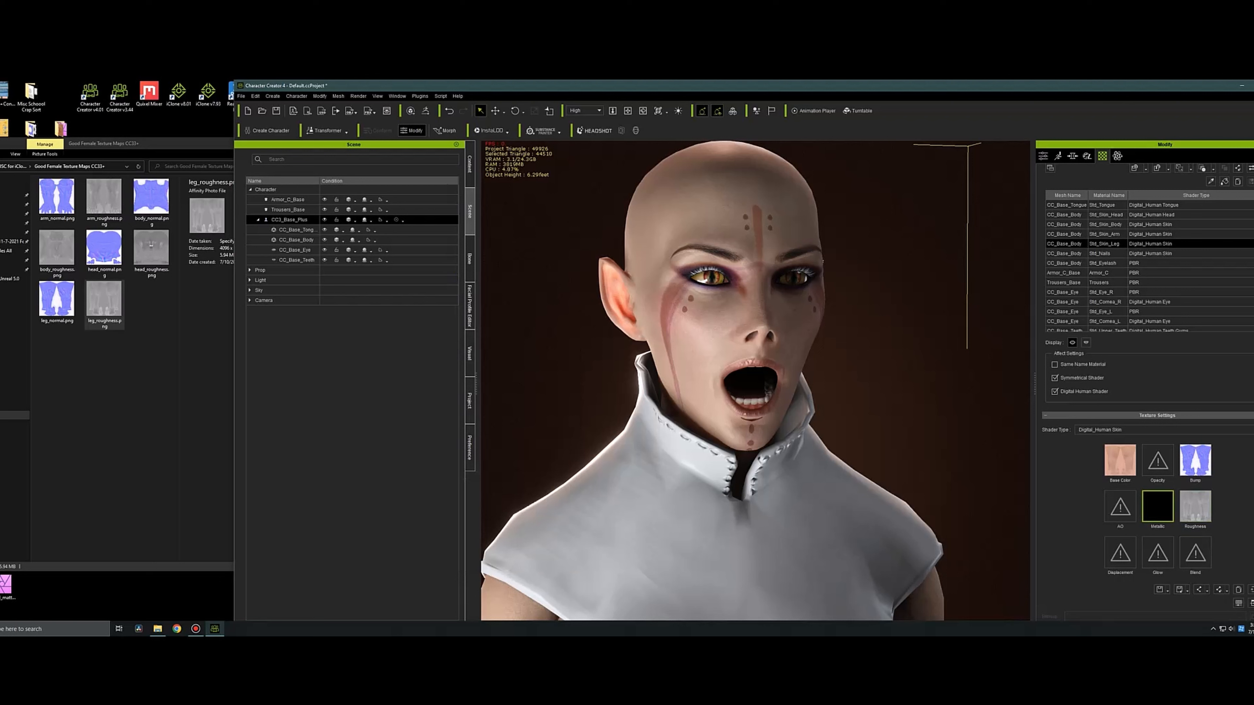
right_click(1156, 517)
click(1186, 564)
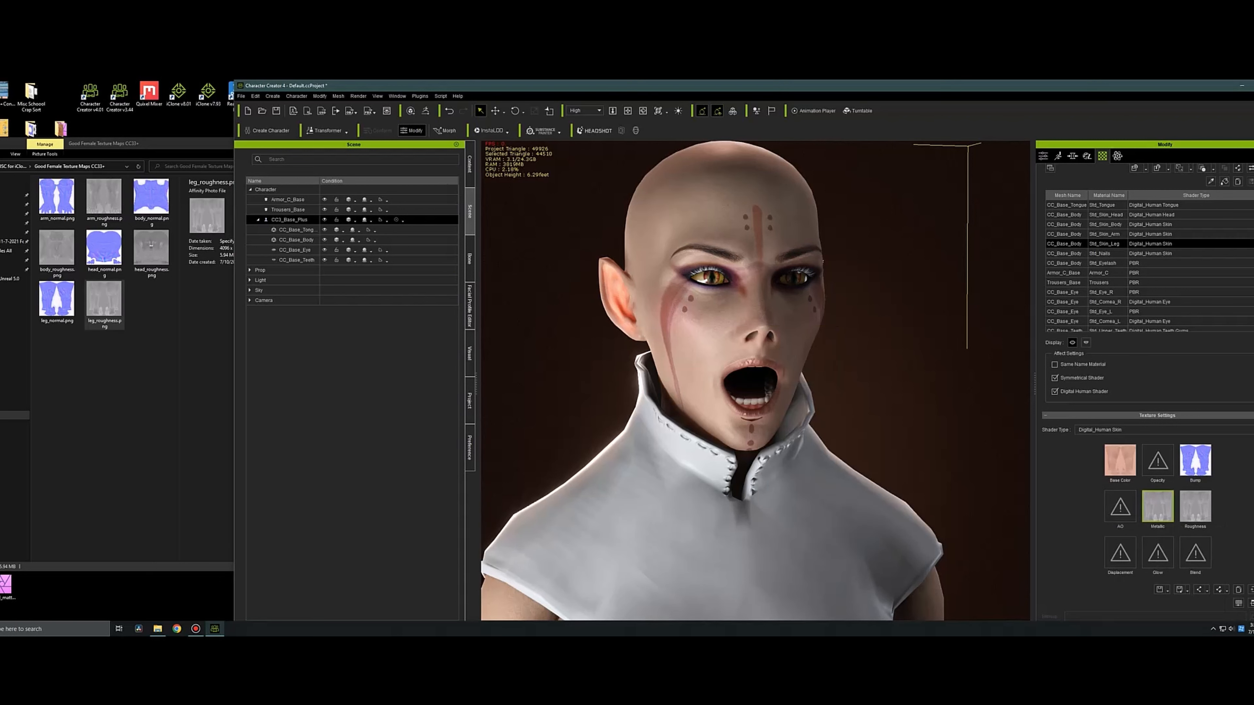
click(1239, 603)
click(562, 354)
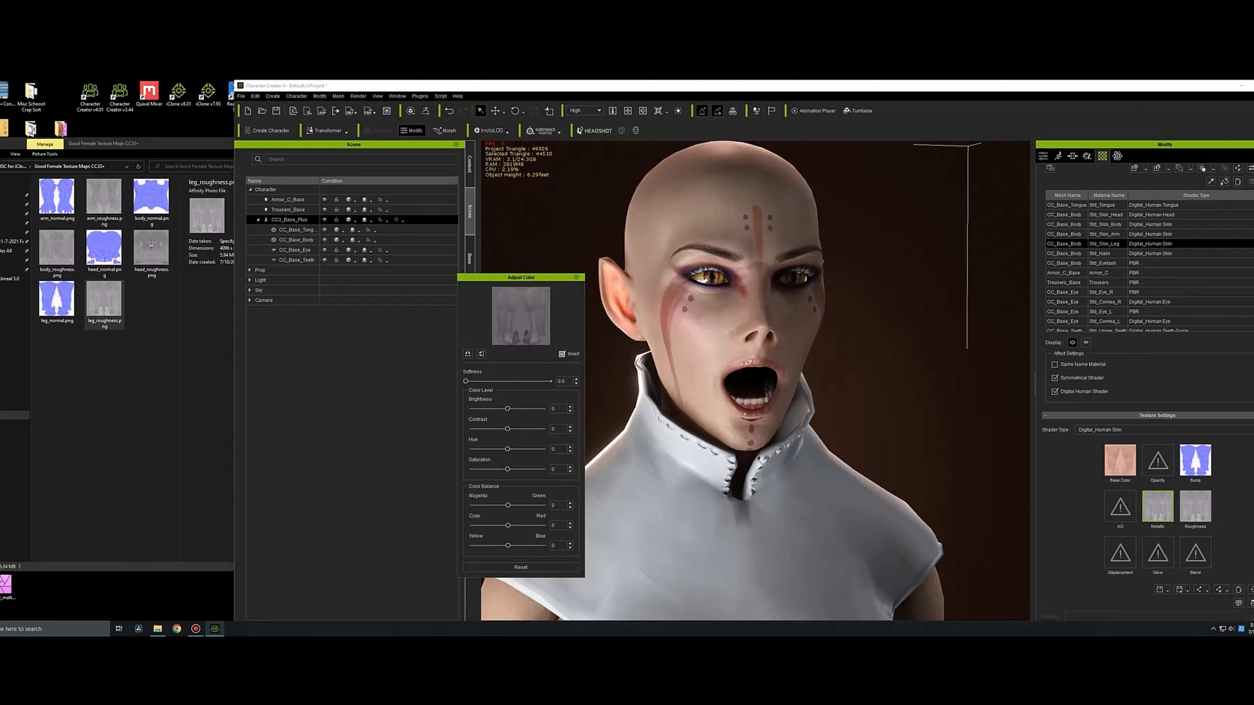
click(576, 277)
Activate the skin color adjustment for the character's skin and raise its yellow and black amounts.
scroll(741, 376, down, 6)
middle_drag(741, 376, 723, 257)
right_drag(723, 257, 563, 259)
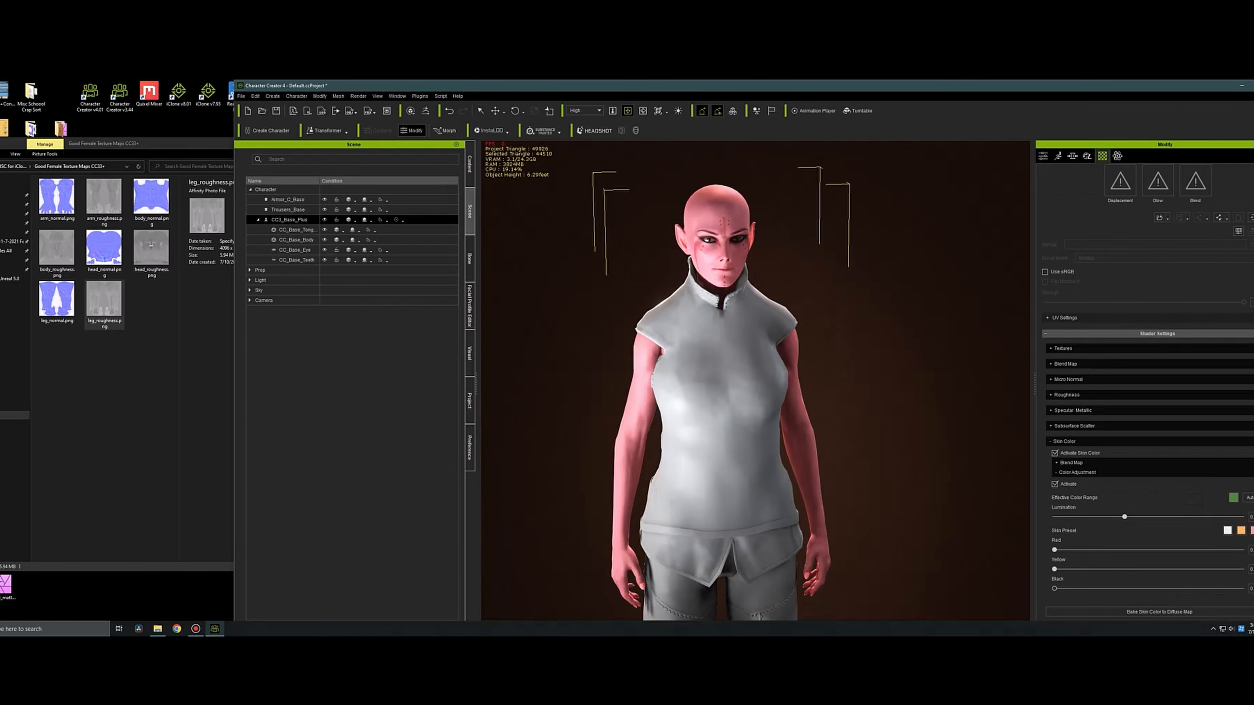
drag(1092, 550, 1130, 569)
mouse_move(1055, 589)
mouse_down()
mouse_move(1187, 588)
mouse_move(1058, 589)
mouse_up()
scroll(1146, 395, up, 1)
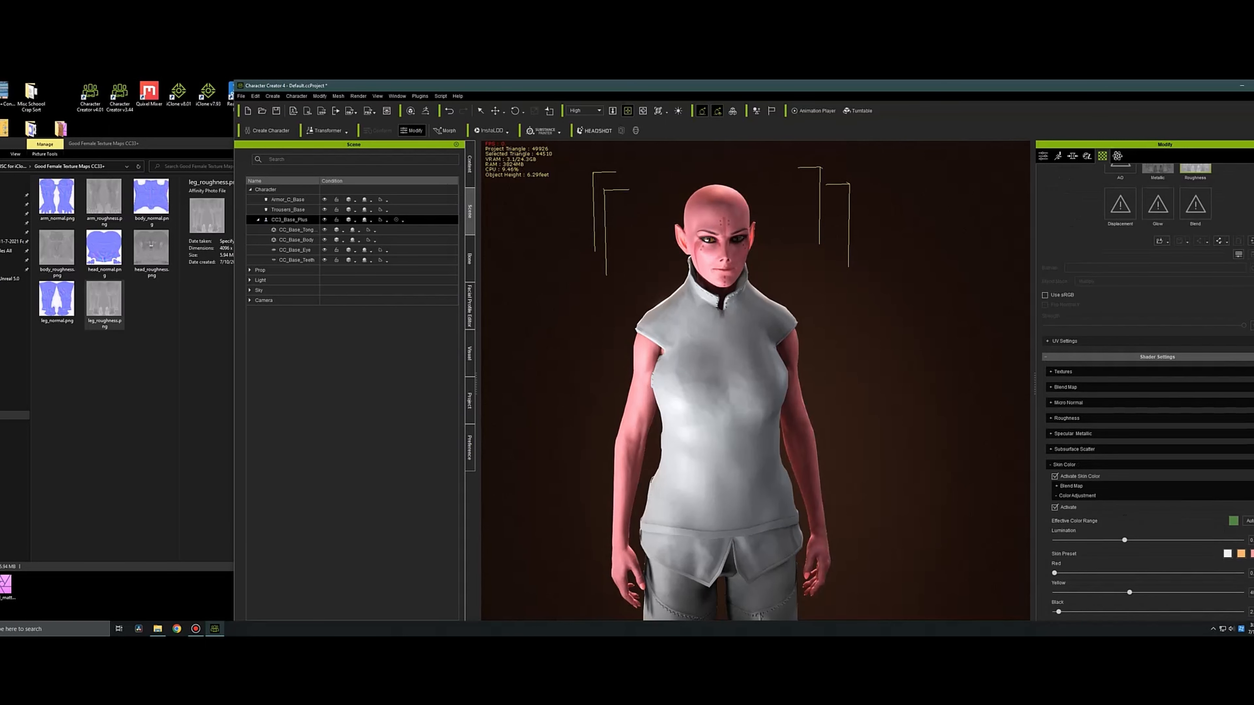
Apply the pink skin preset and set the effective color range automatically.
click(1252, 554)
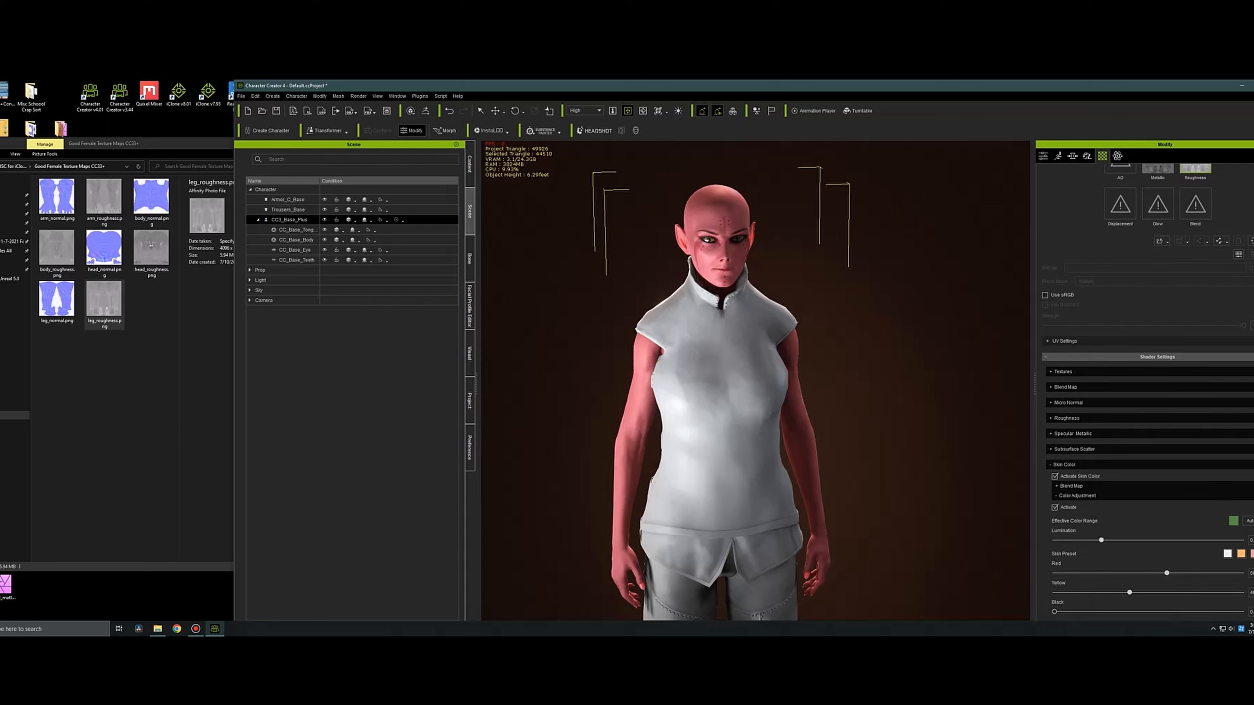
click(1072, 486)
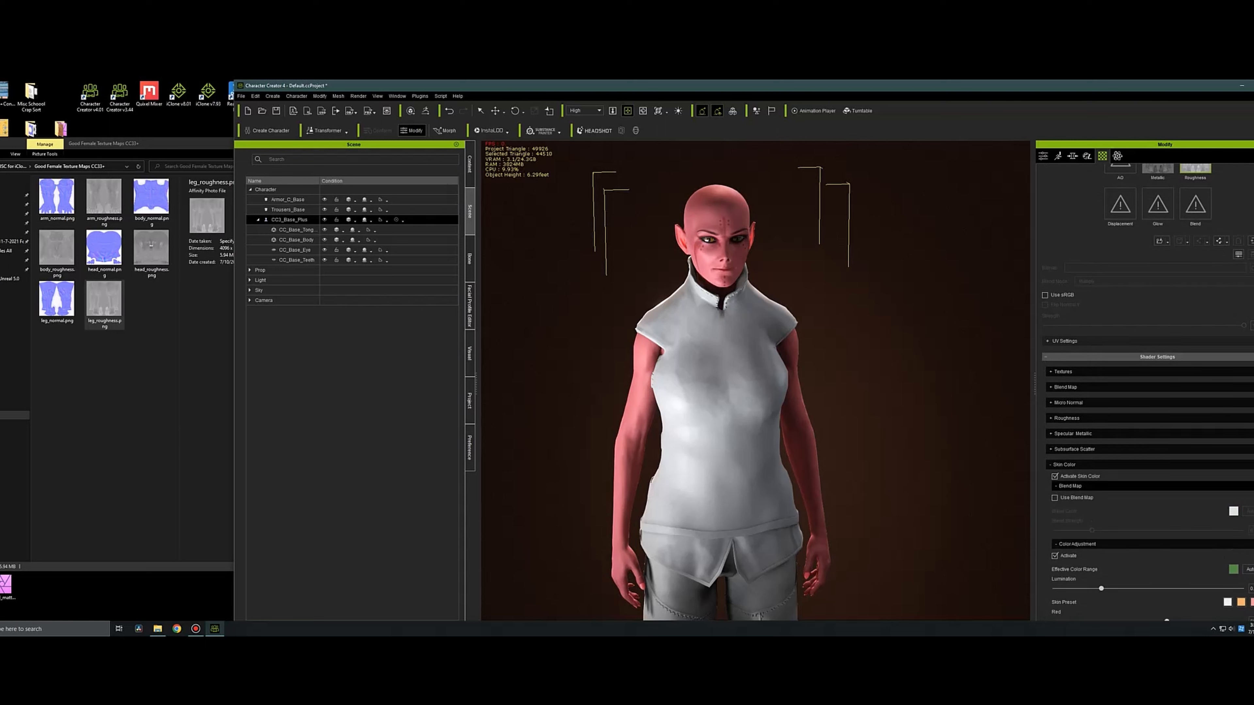
click(1250, 569)
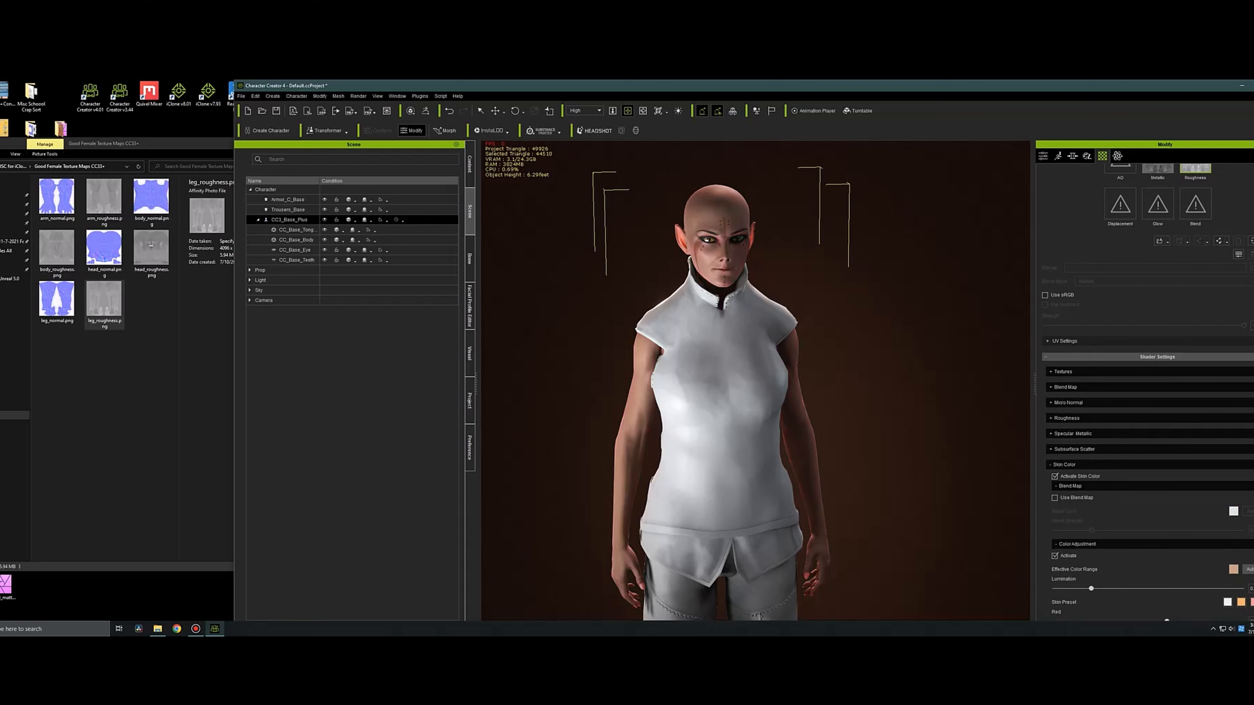
Enable the skin color blend map with a yellow-green blend color and raise the blend strength.
click(1054, 498)
click(1234, 512)
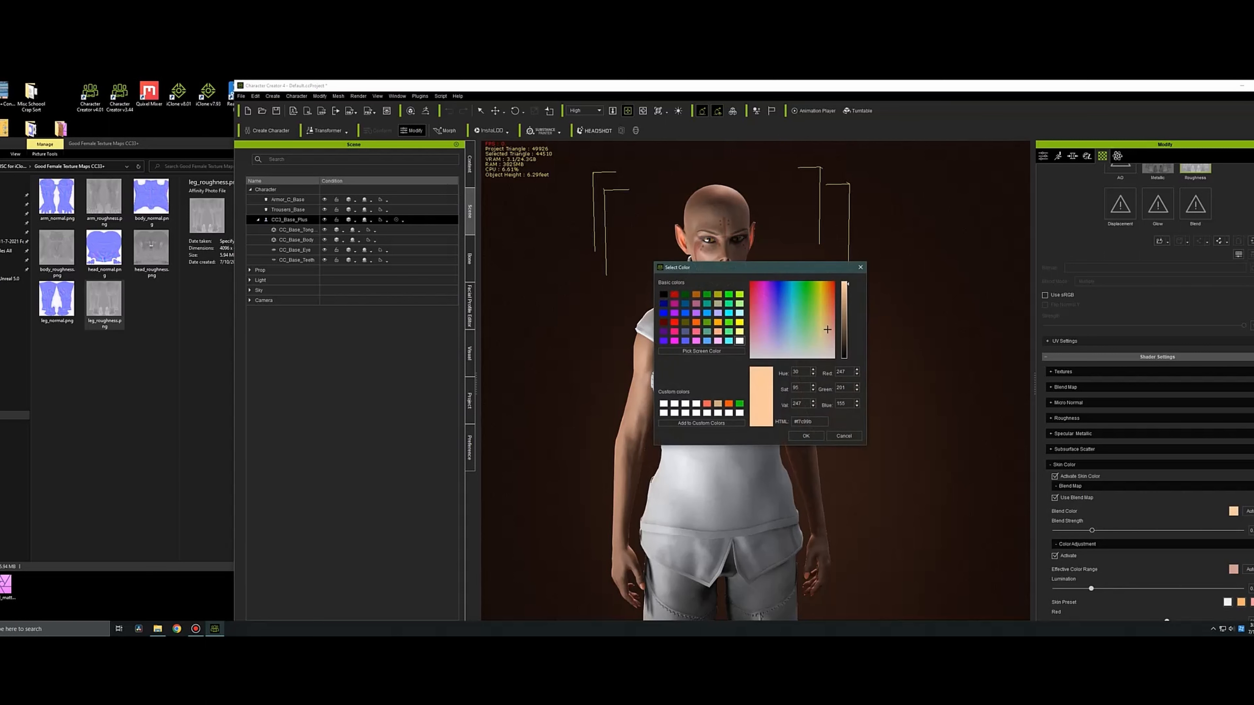
click(804, 302)
mouse_move(808, 303)
mouse_down()
mouse_move(847, 320)
mouse_move(807, 332)
mouse_move(815, 311)
mouse_up()
click(845, 293)
click(806, 436)
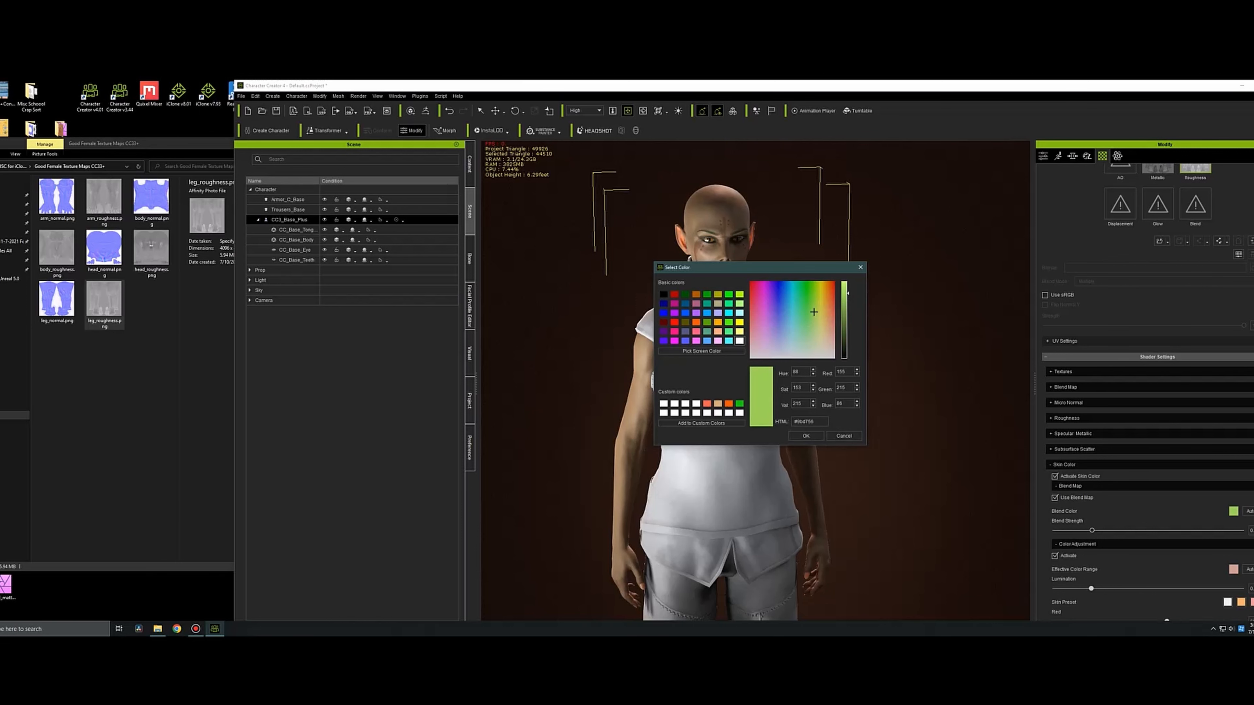
drag(1092, 530, 1162, 531)
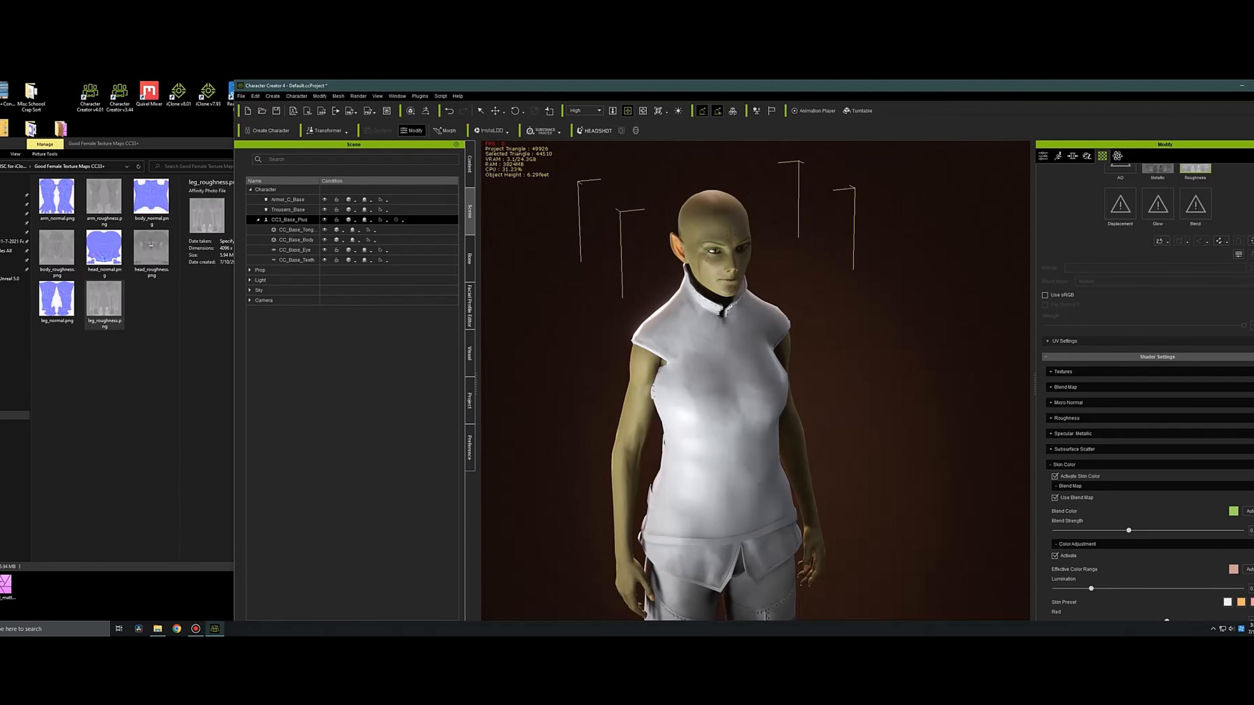
Save the Std_Skin_Head base color texture as the PNG "IcaaraFaceDiffuse" in a new Icaara folder within _MISC for iClone.
scroll(1145, 386, up, 10)
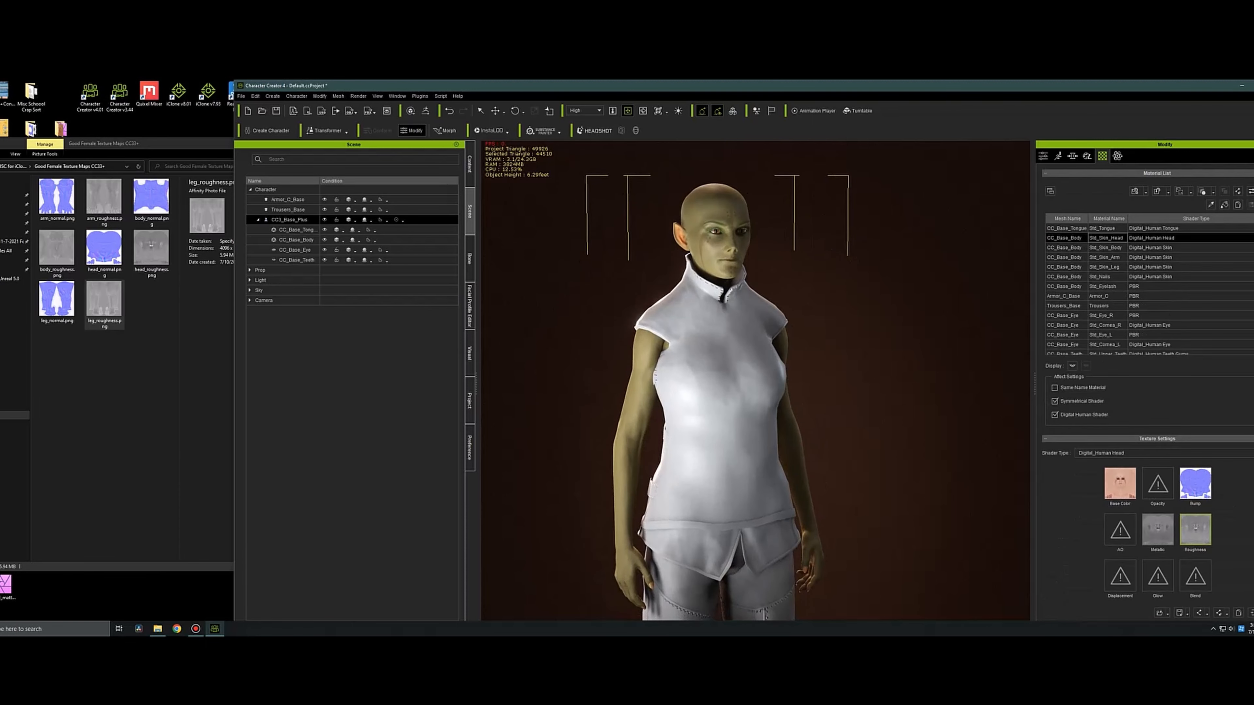
right_click(1116, 488)
mouse_move(1145, 497)
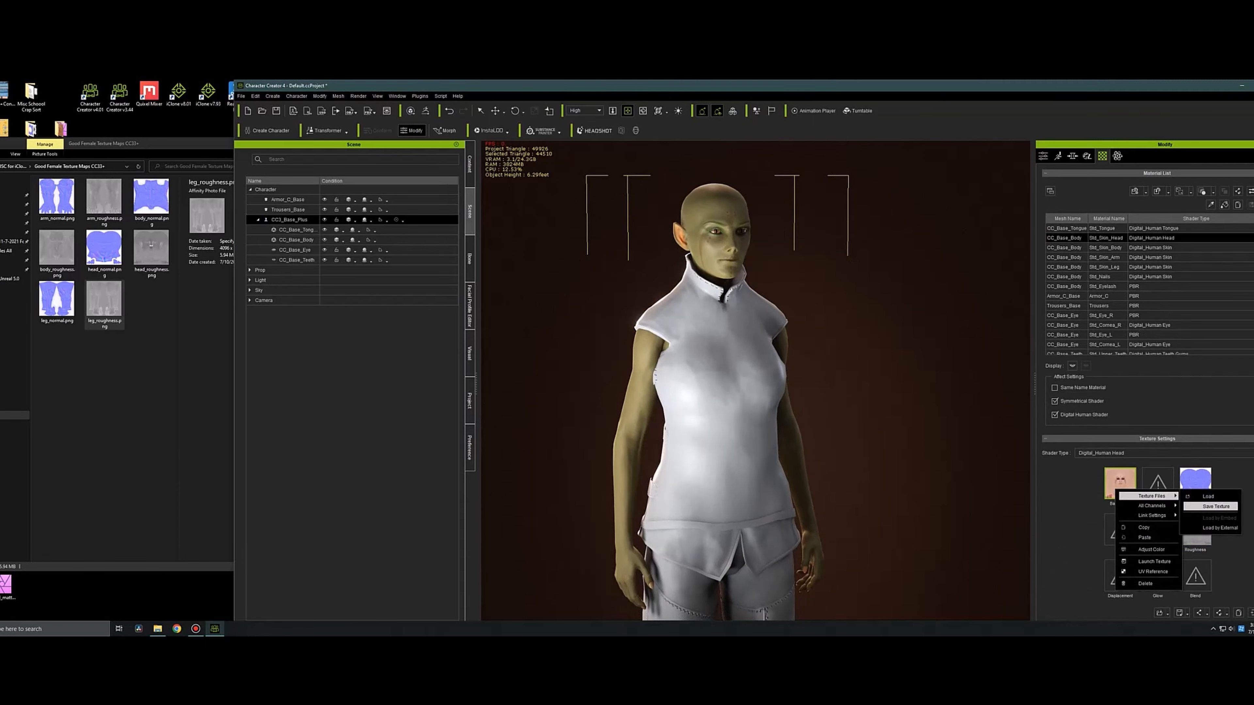
click(1210, 507)
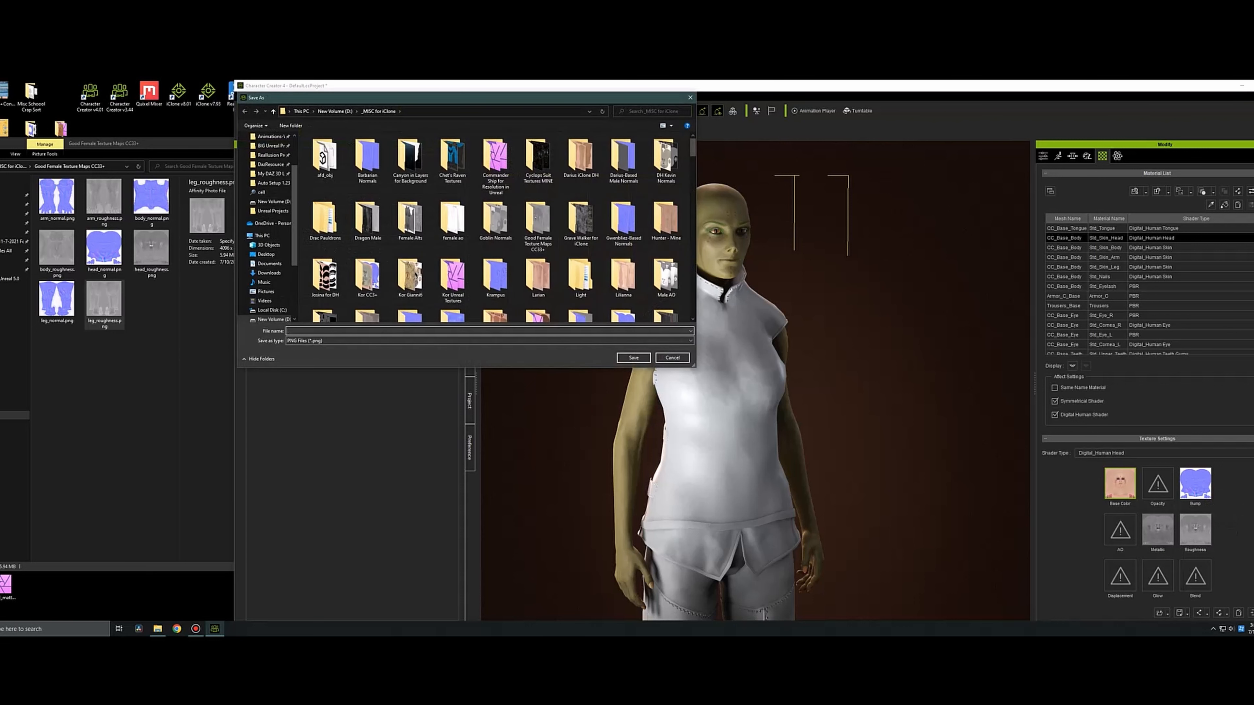
click(291, 125)
key(BackSpace)
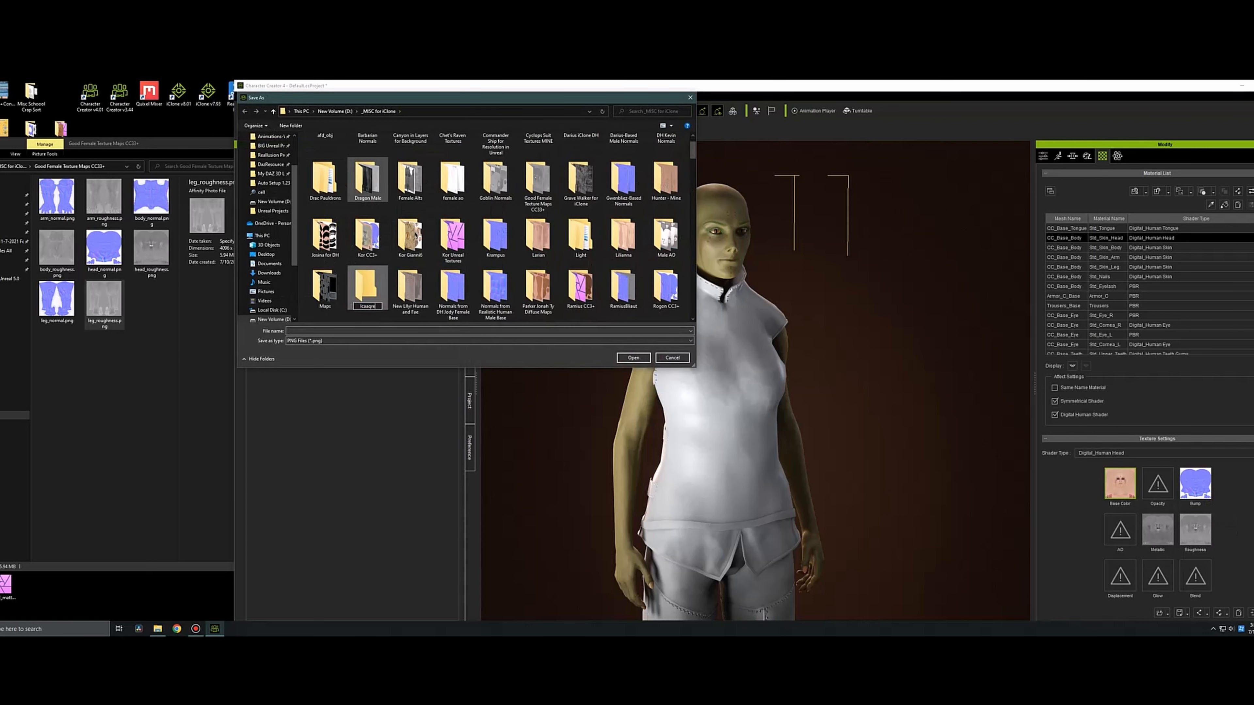
text(Icaara)
key(Return)
key(Return)
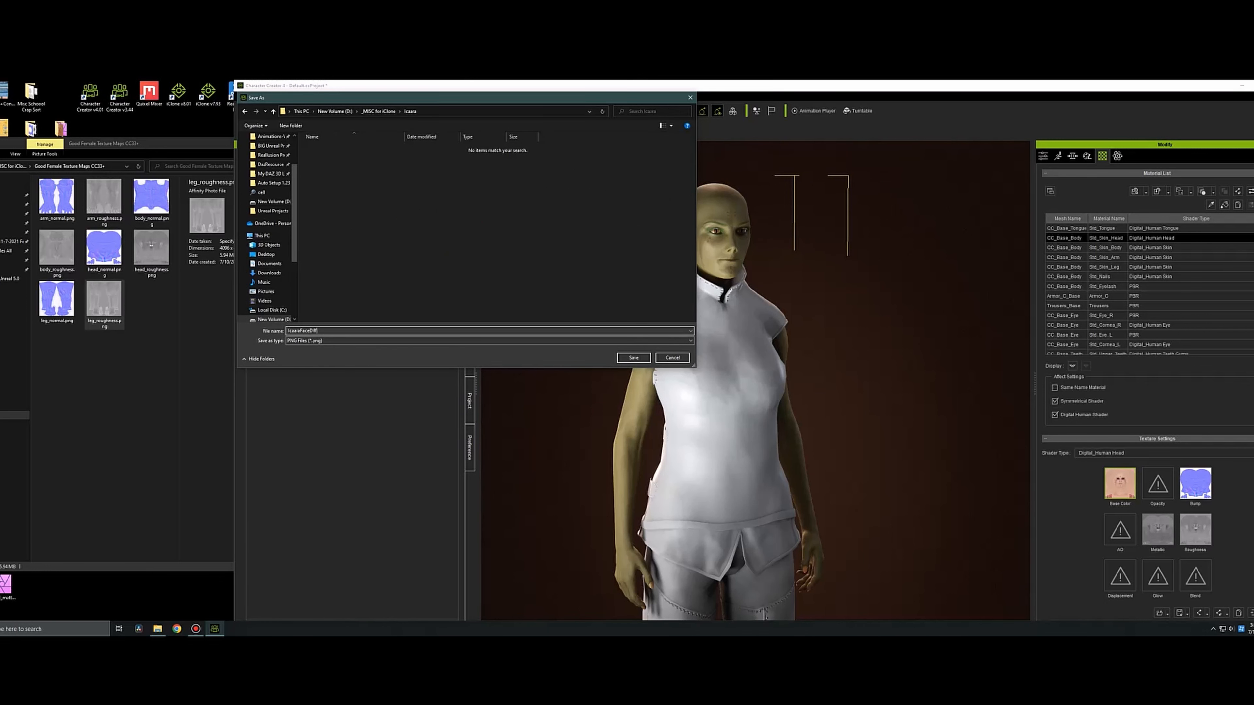
key(Return)
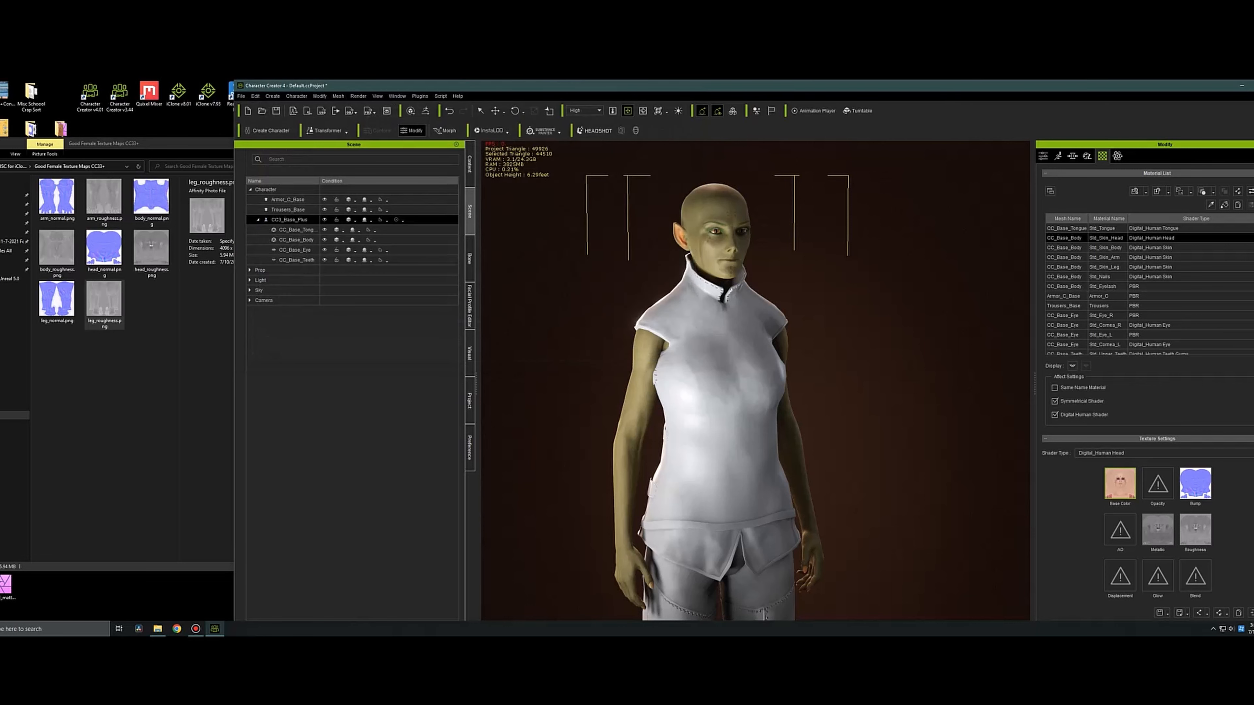
Load IcaaraFaceDiffuse.png from the Icaara folder as the head's Base Color Blend Map.
scroll(1150, 395, down, 10)
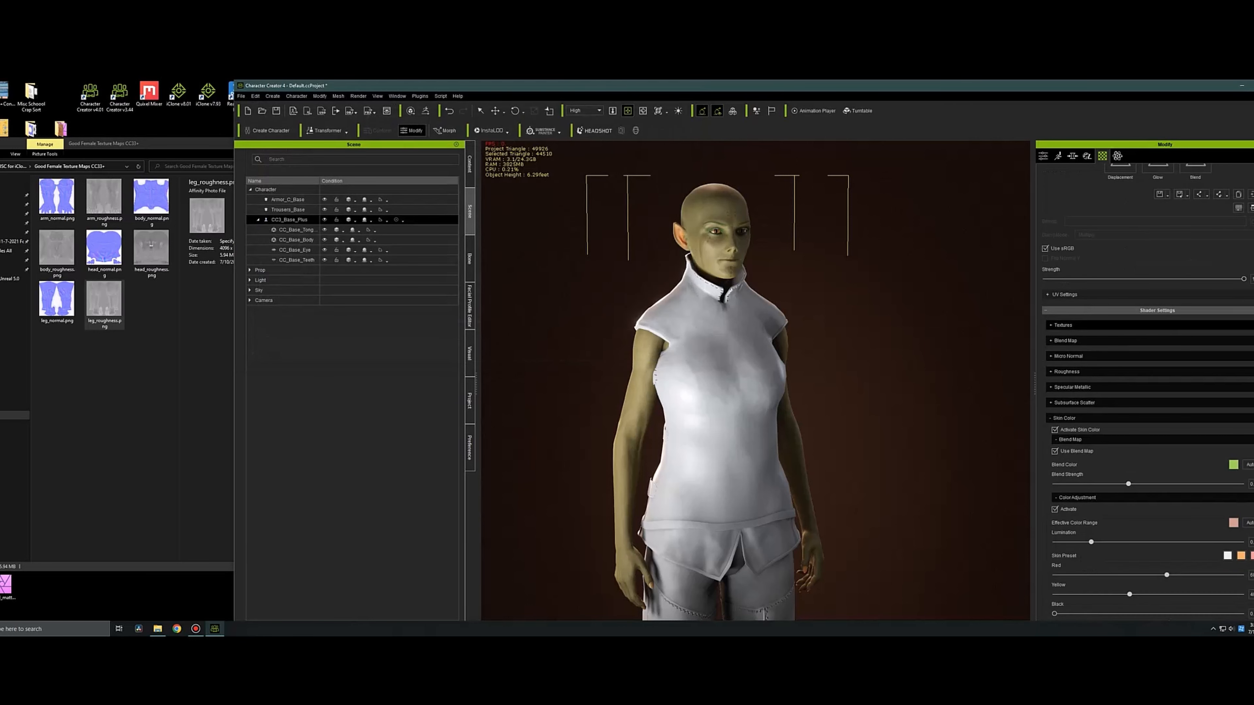
click(1063, 325)
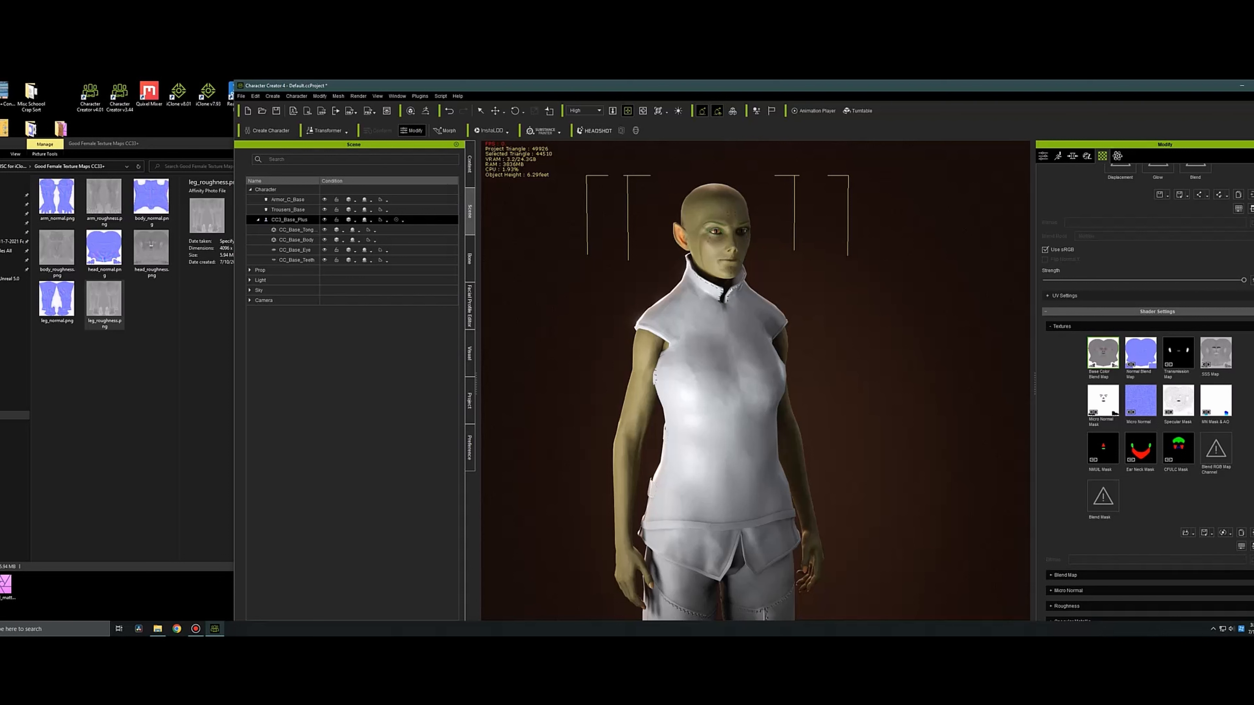
click(1187, 533)
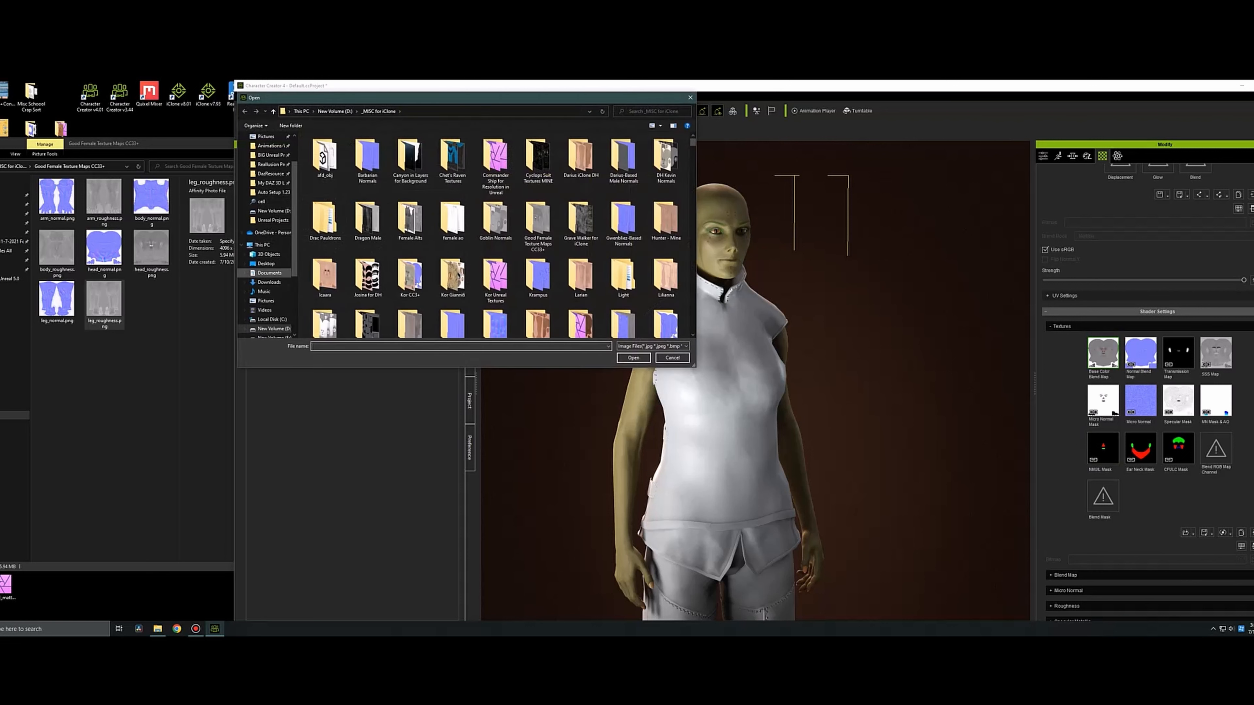
double_click(325, 277)
click(325, 155)
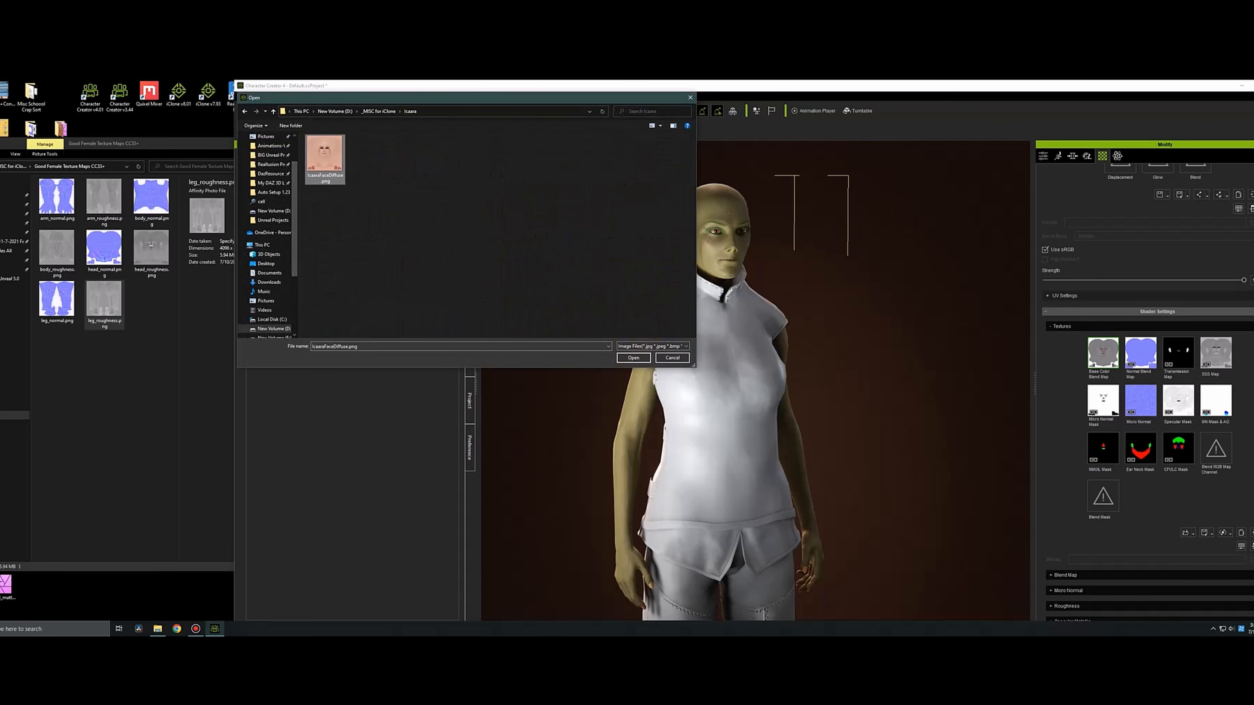
click(633, 358)
scroll(755, 381, up, 5)
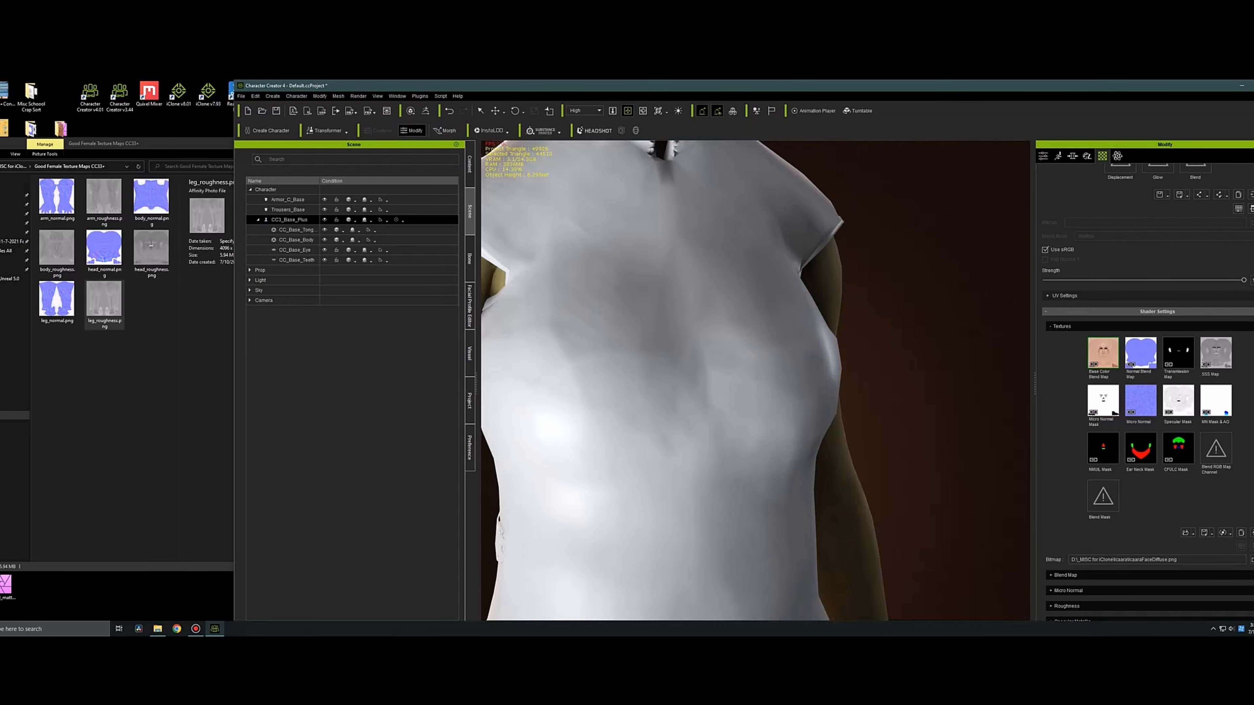
Lower the head's Base Color Blend Map Strength to its minimum and slightly raise the Normal Map Blend Strength.
middle_drag(740, 282, 778, 543)
scroll(1146, 390, down, 5)
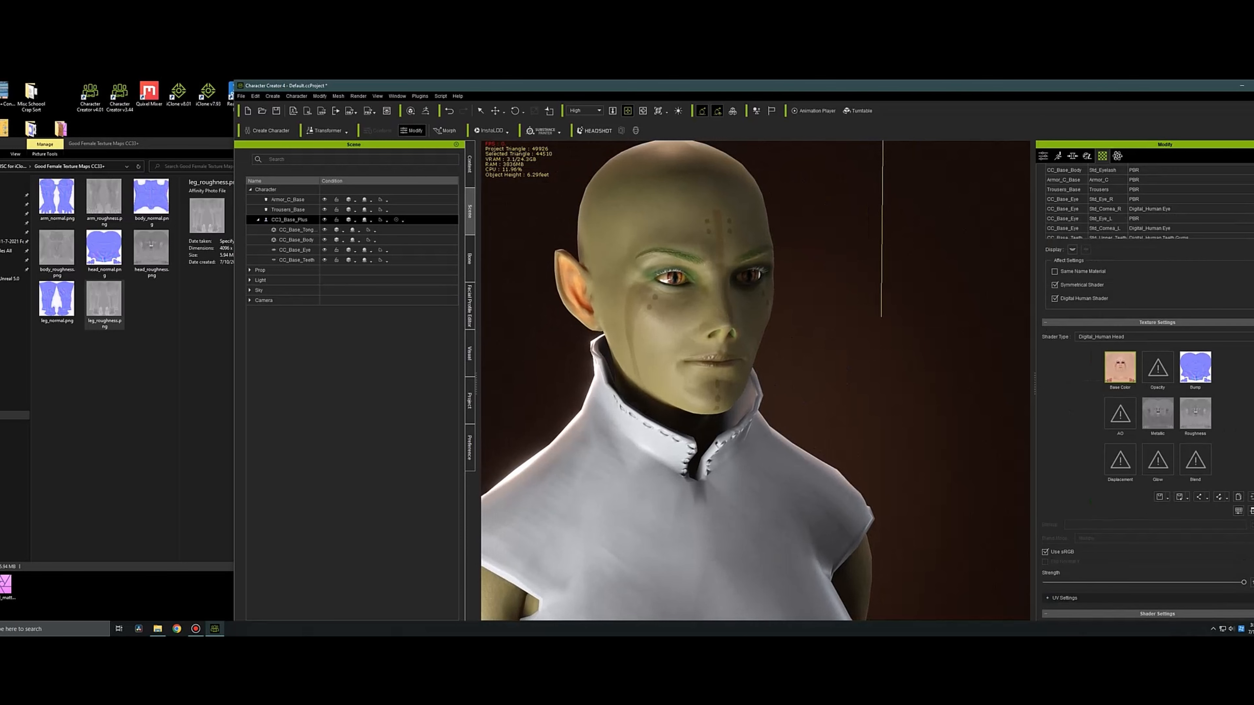
scroll(1146, 391, down, 1)
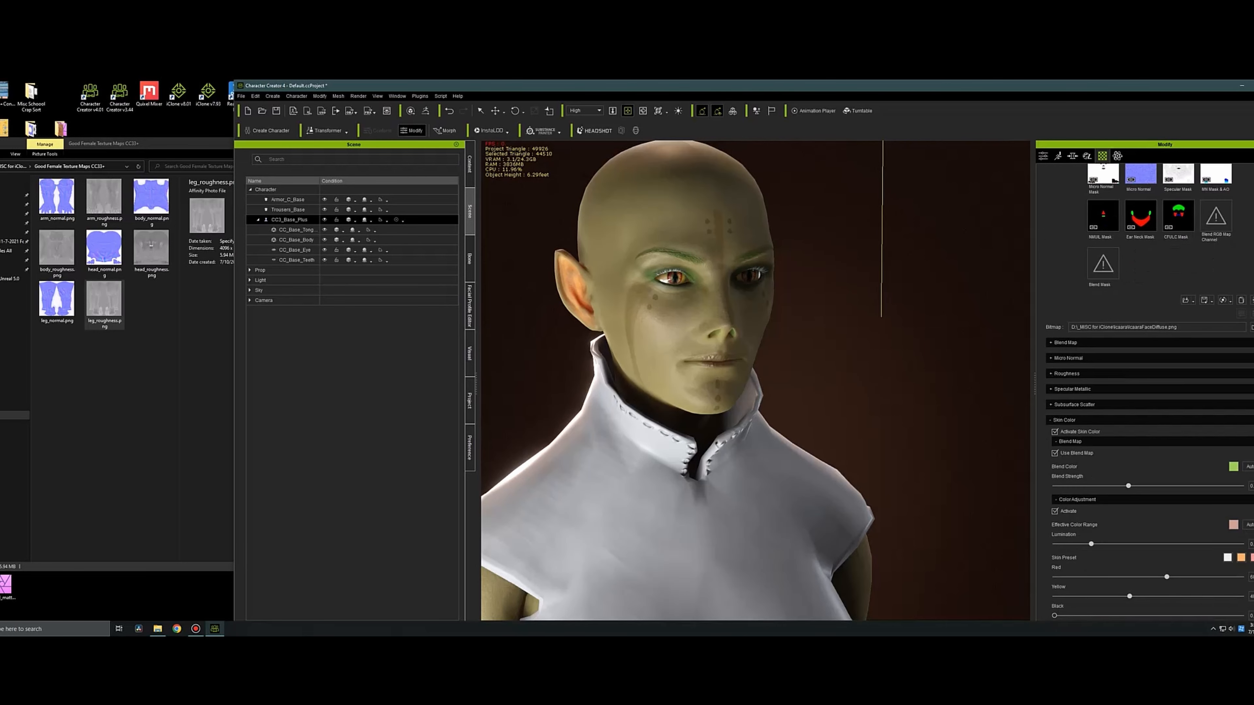
click(1067, 343)
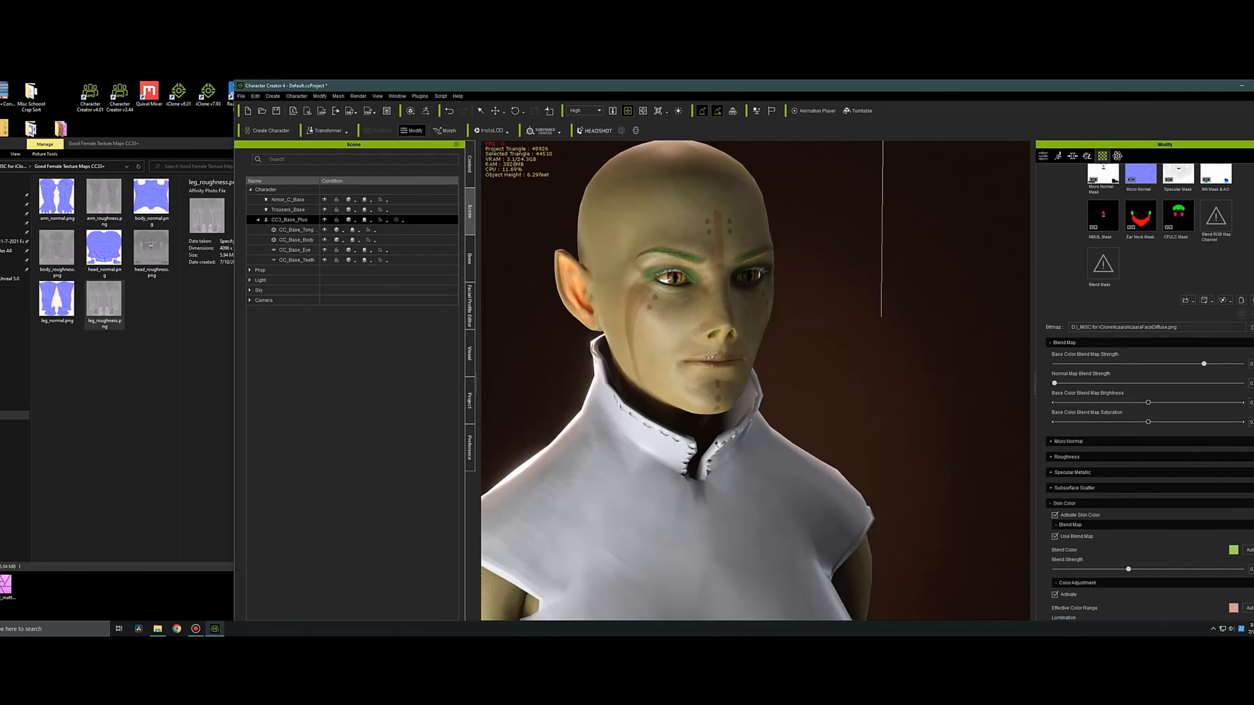
drag(1204, 365, 1054, 364)
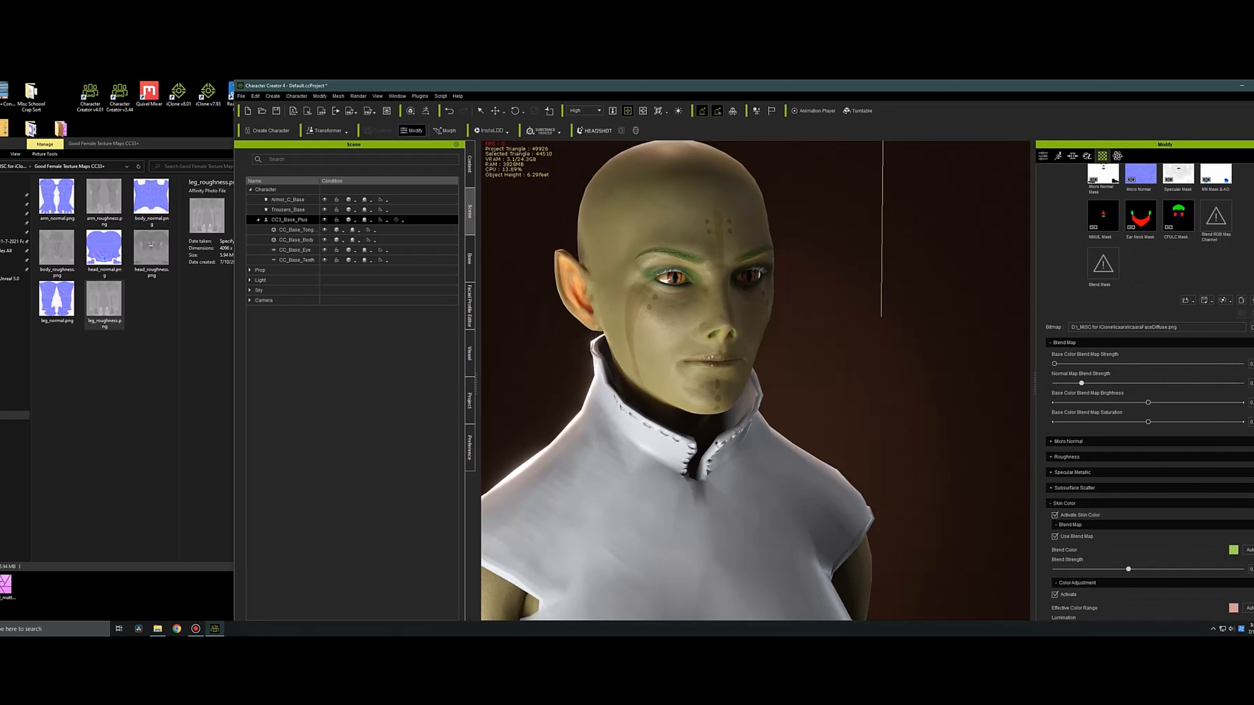
Find the Icaara folder in _MISC for iClone with File Explorer and open IcaaraFaceDiffuse.png in Affinity Photo.
click(158, 629)
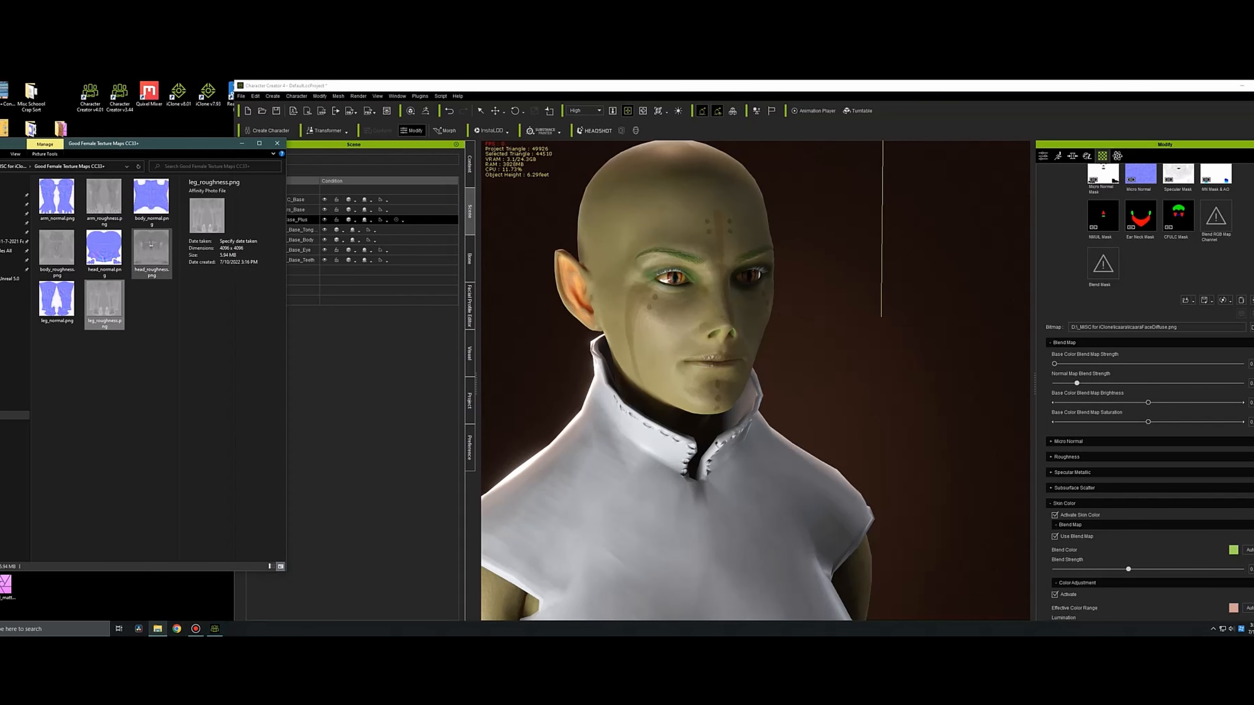
click(148, 186)
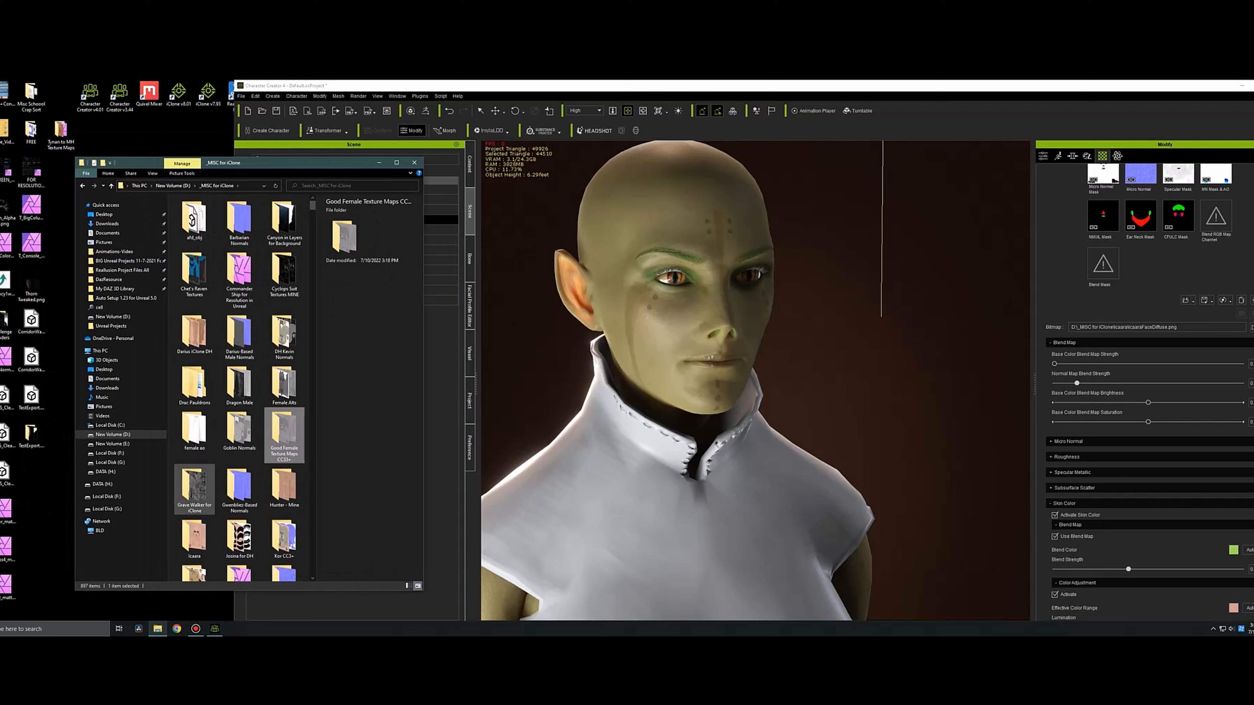
scroll(239, 395, down, 5)
scroll(239, 396, down, 1)
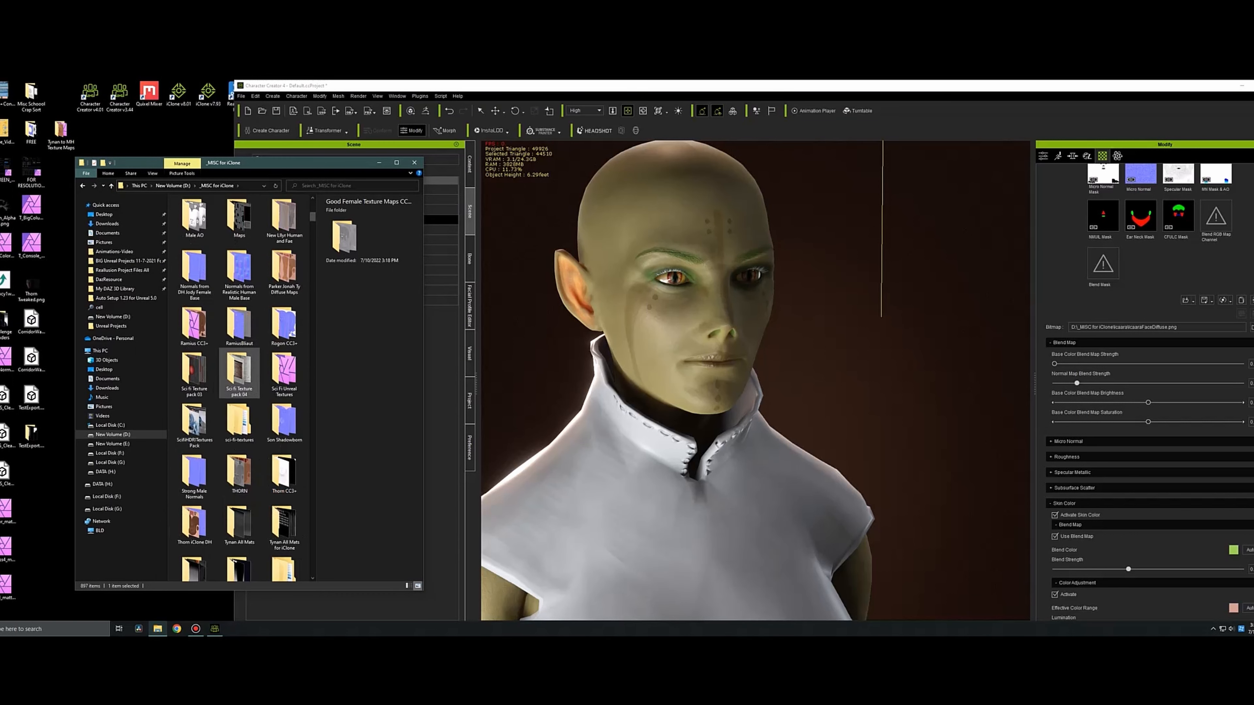
scroll(239, 396, down, 3)
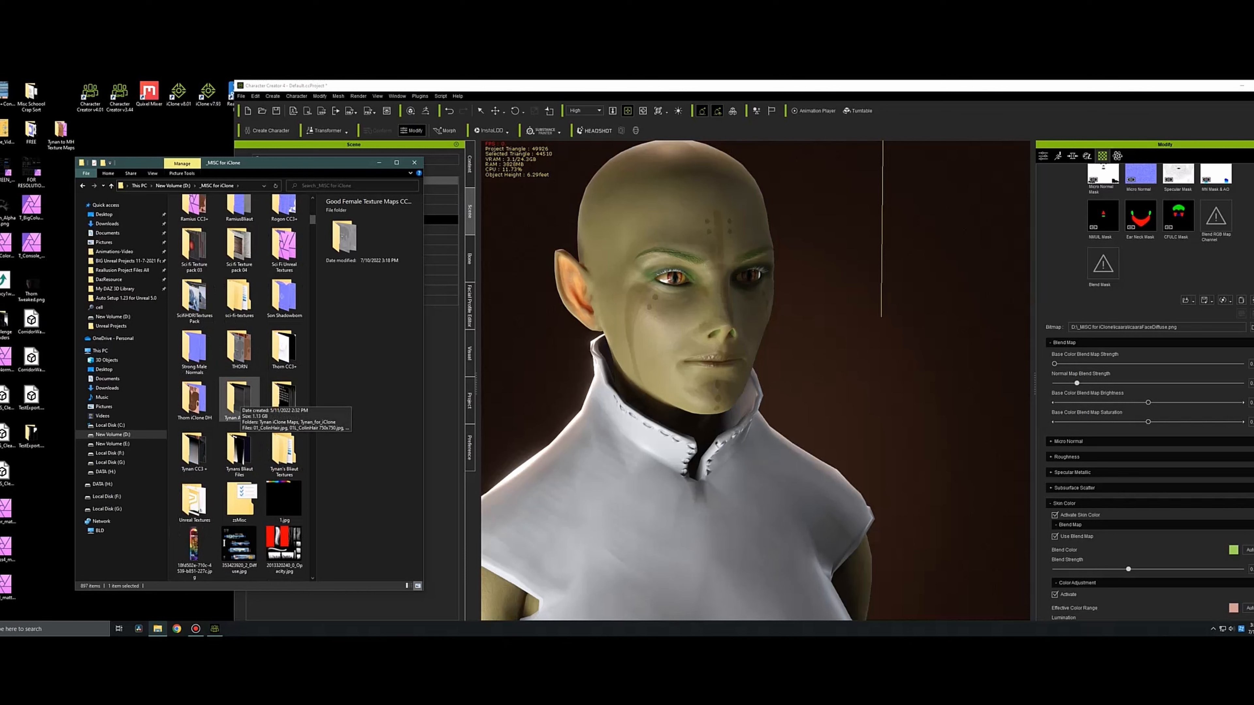
scroll(239, 400, up, 5)
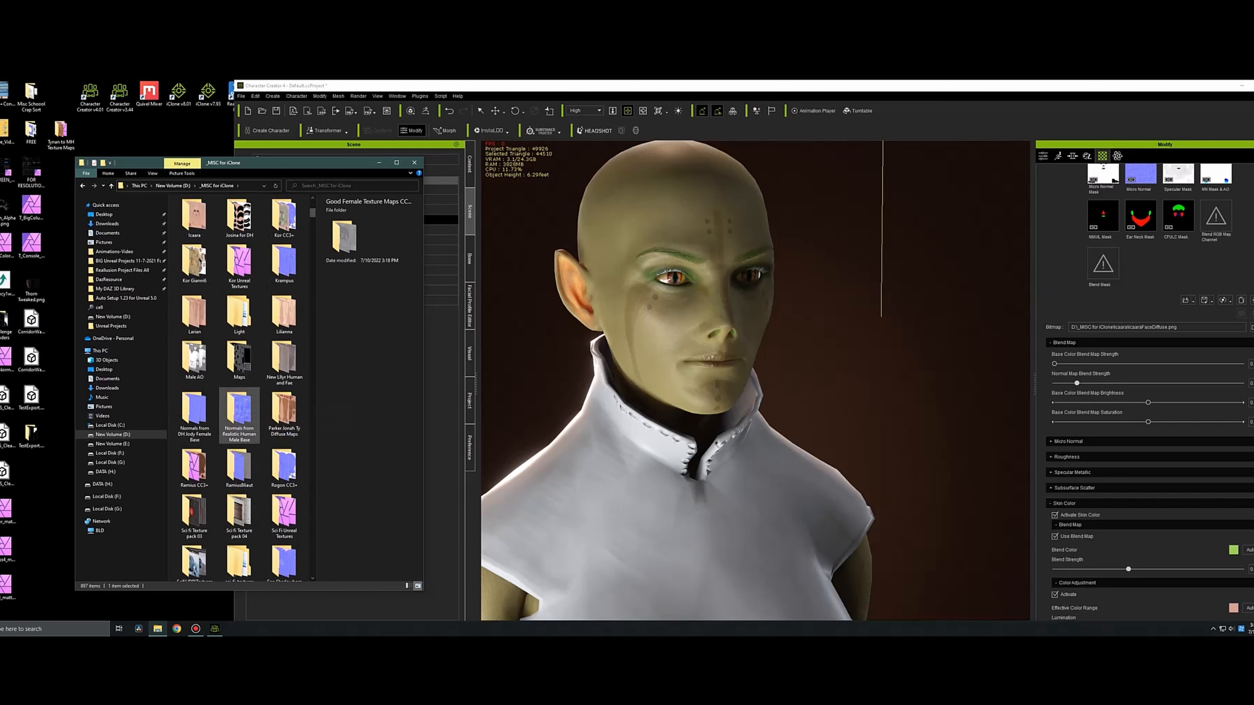
scroll(239, 415, up, 3)
scroll(239, 400, up, 3)
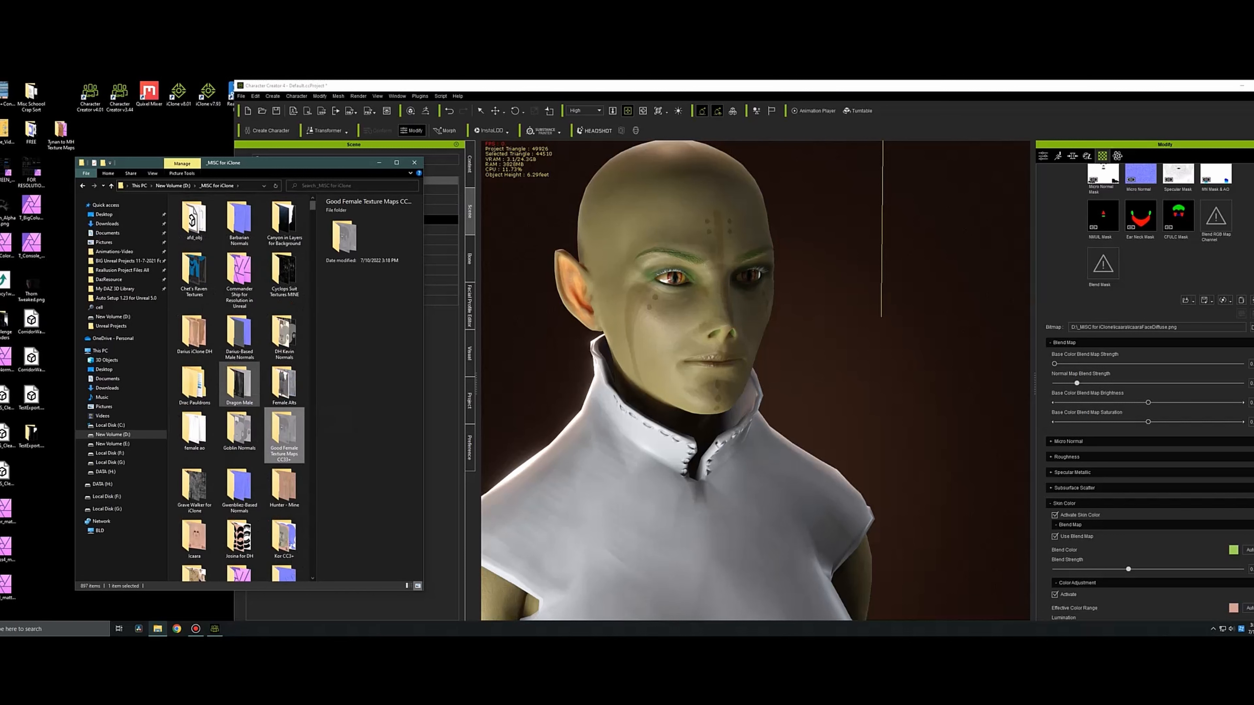
scroll(239, 395, down, 6)
scroll(239, 395, up, 6)
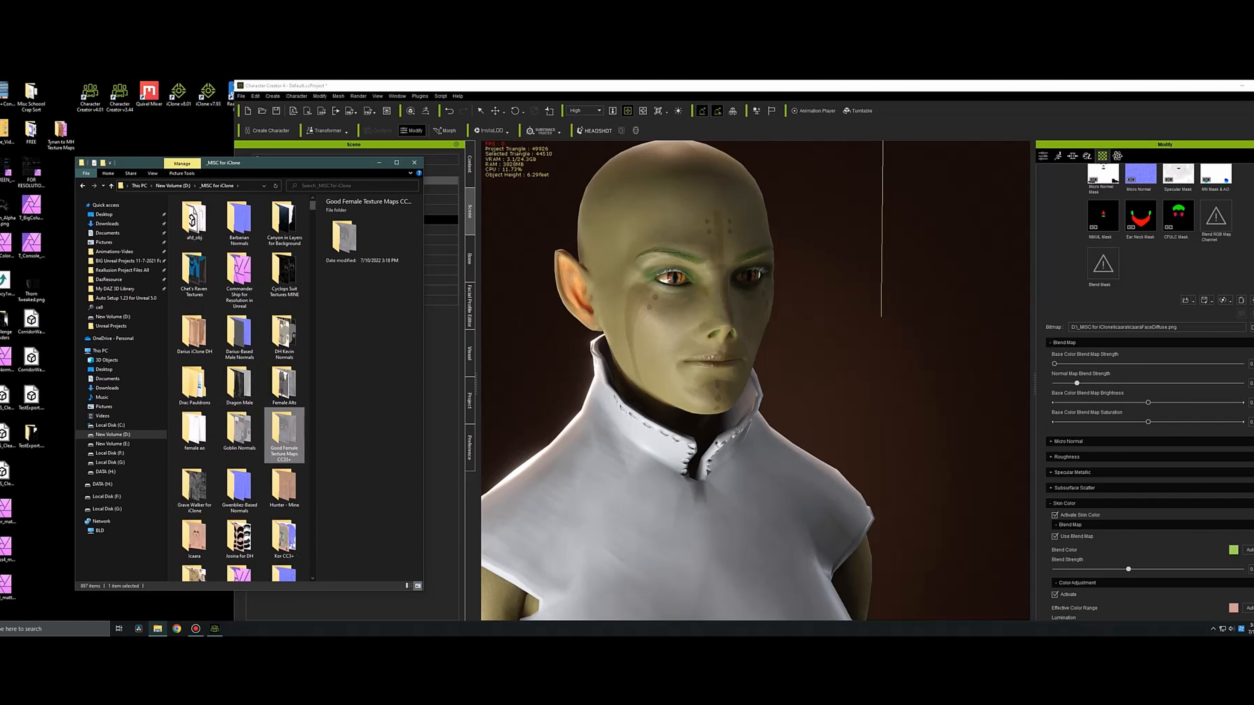
double_click(195, 537)
click(194, 220)
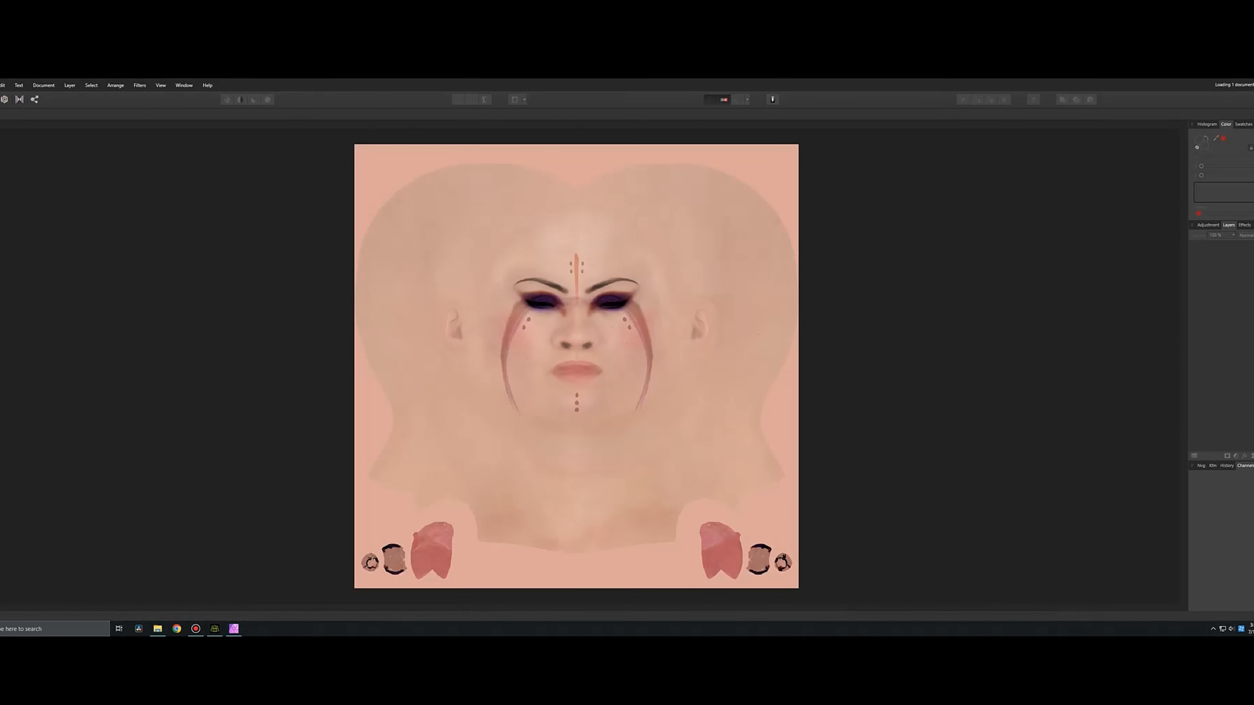
Add a Black & White adjustment to the face texture, export it as IcaaraFaceDiffuseBlend.png in the Icaara folder, and close without saving the original.
click(1236, 456)
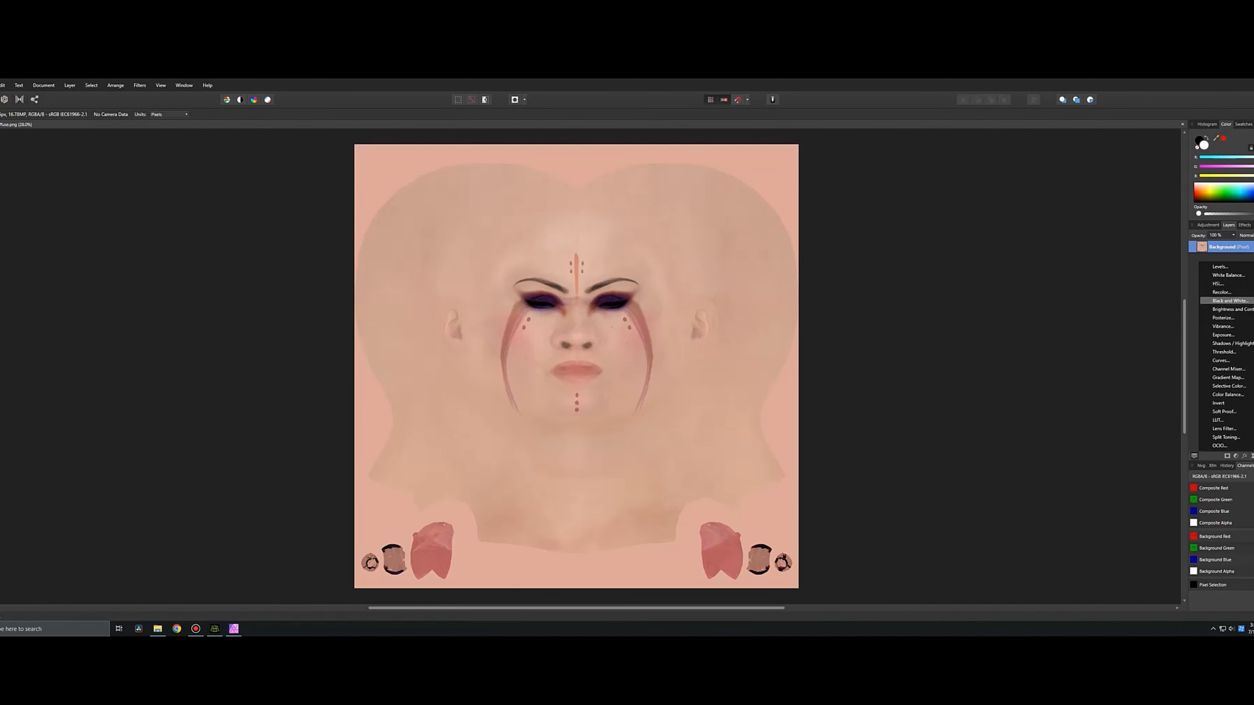
click(1227, 300)
click(0, 85)
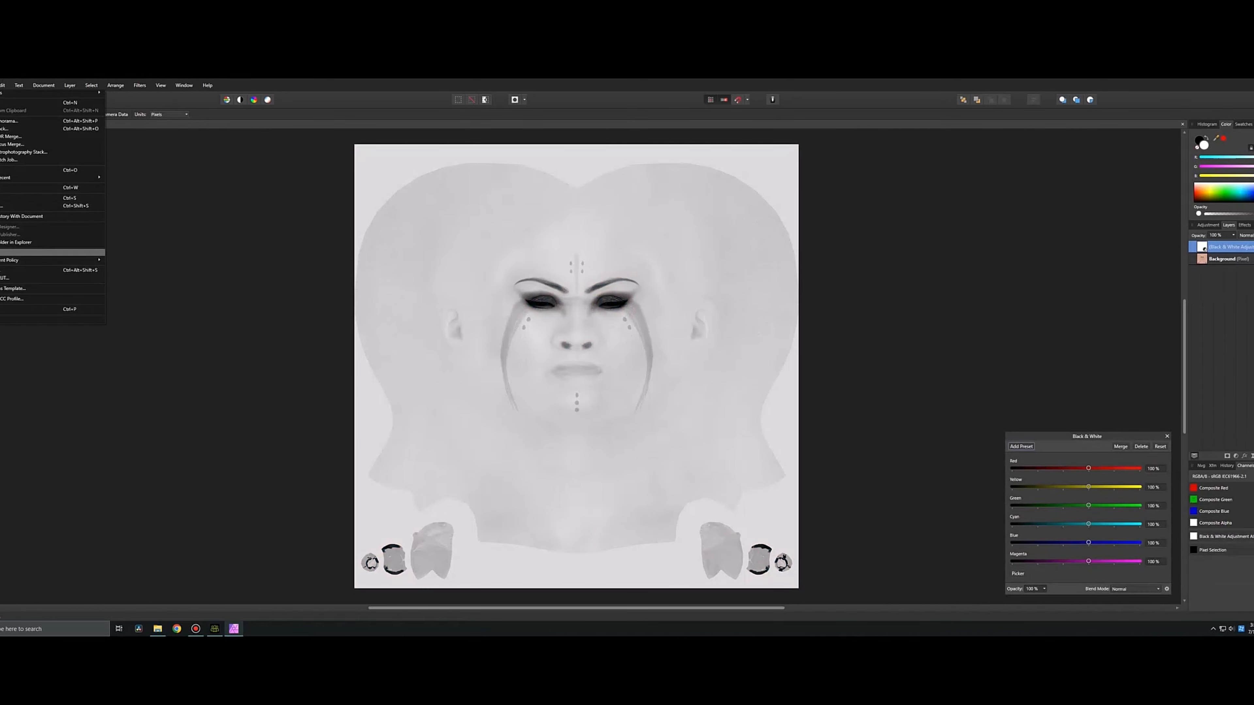
click(9, 253)
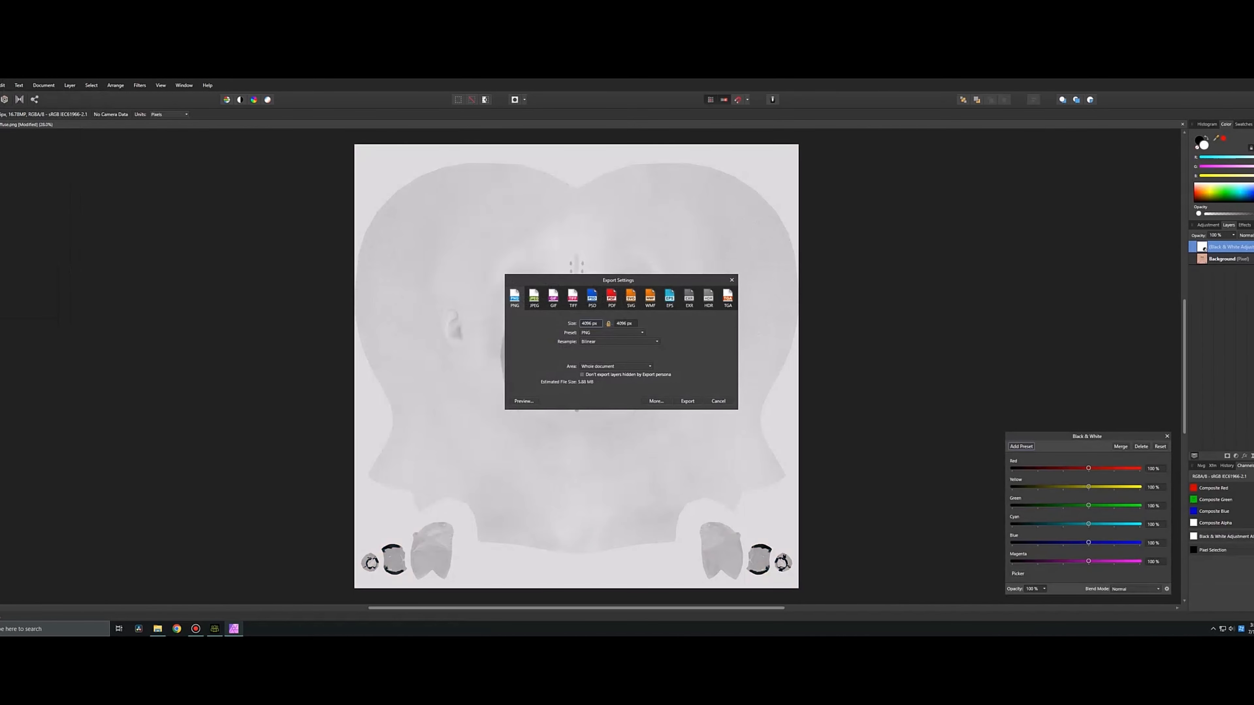
click(688, 402)
click(101, 98)
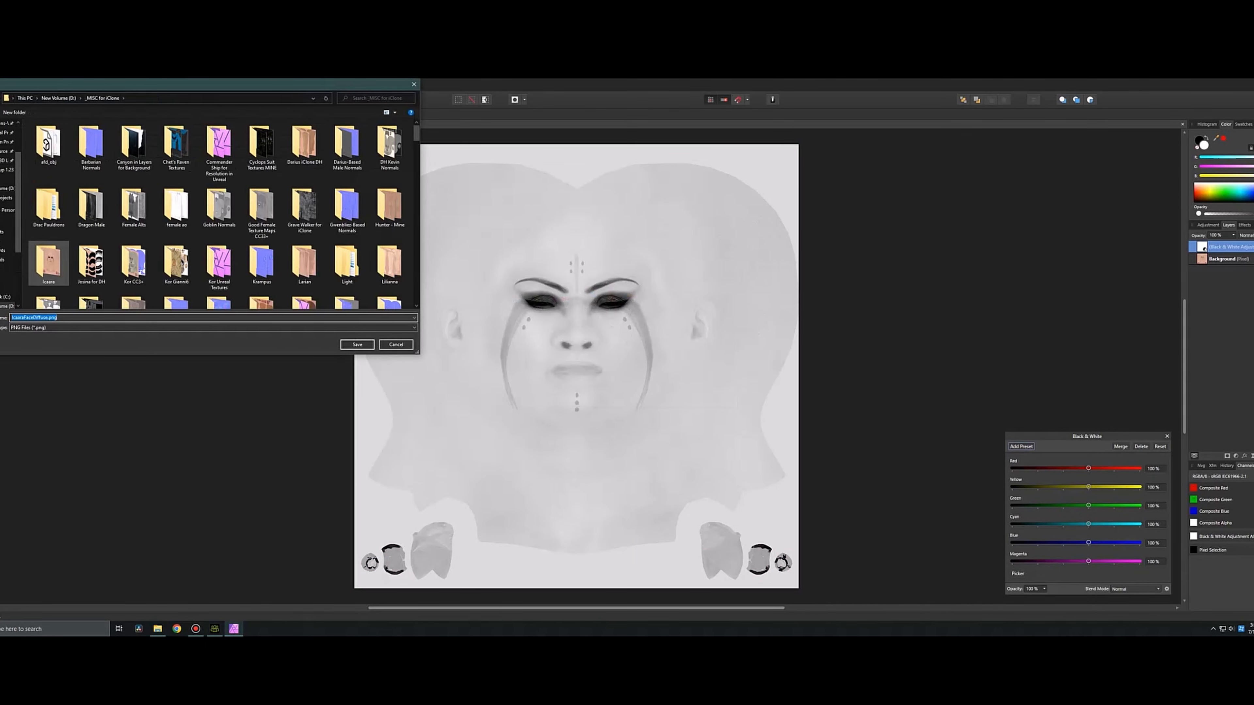
double_click(49, 263)
click(357, 345)
click(682, 383)
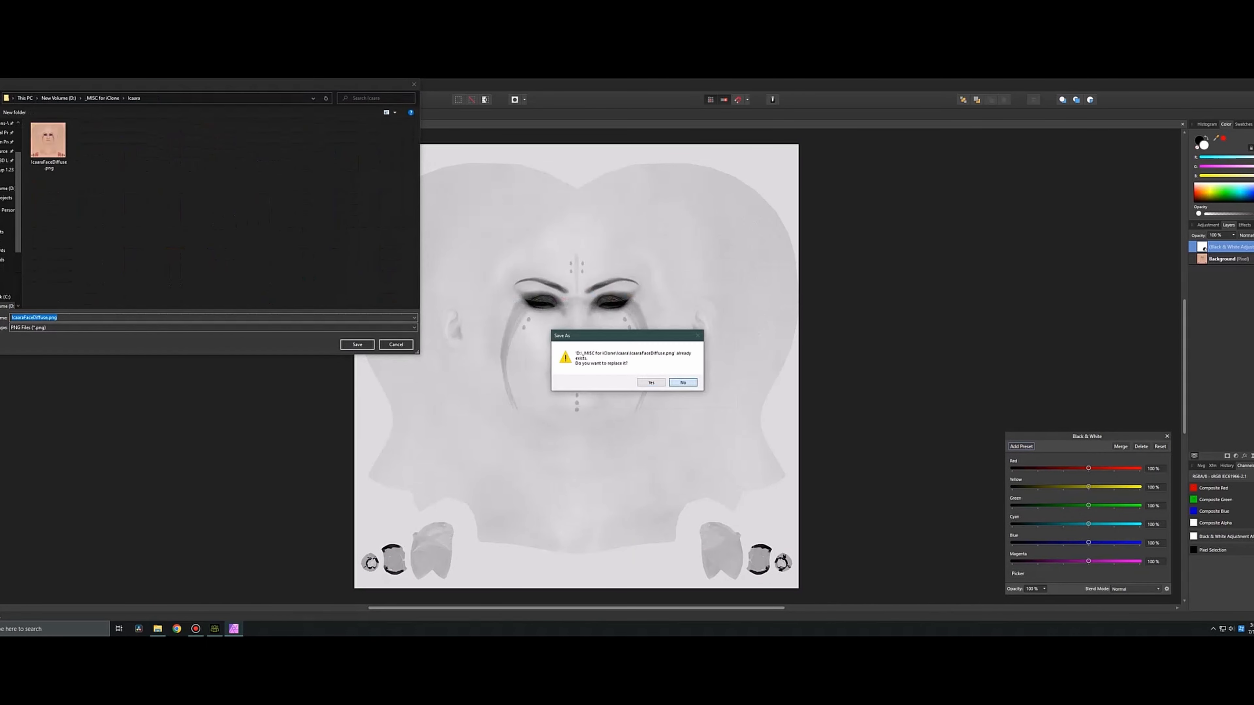
click(48, 318)
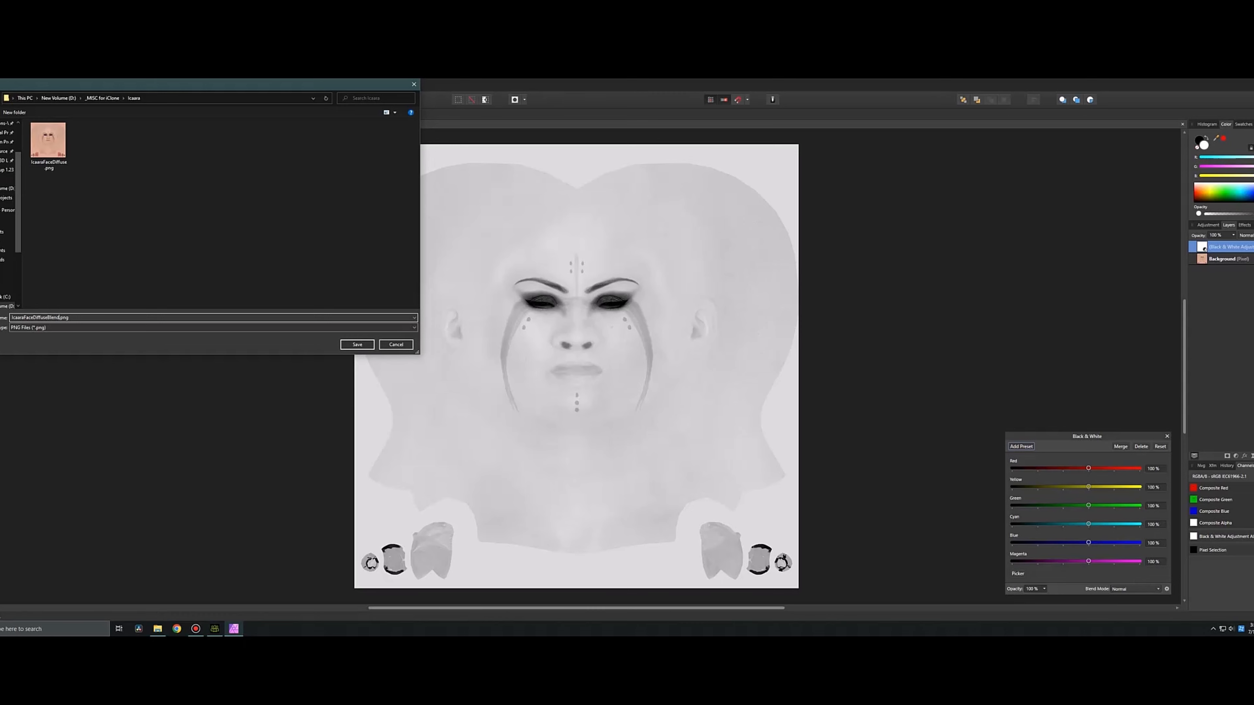
click(358, 345)
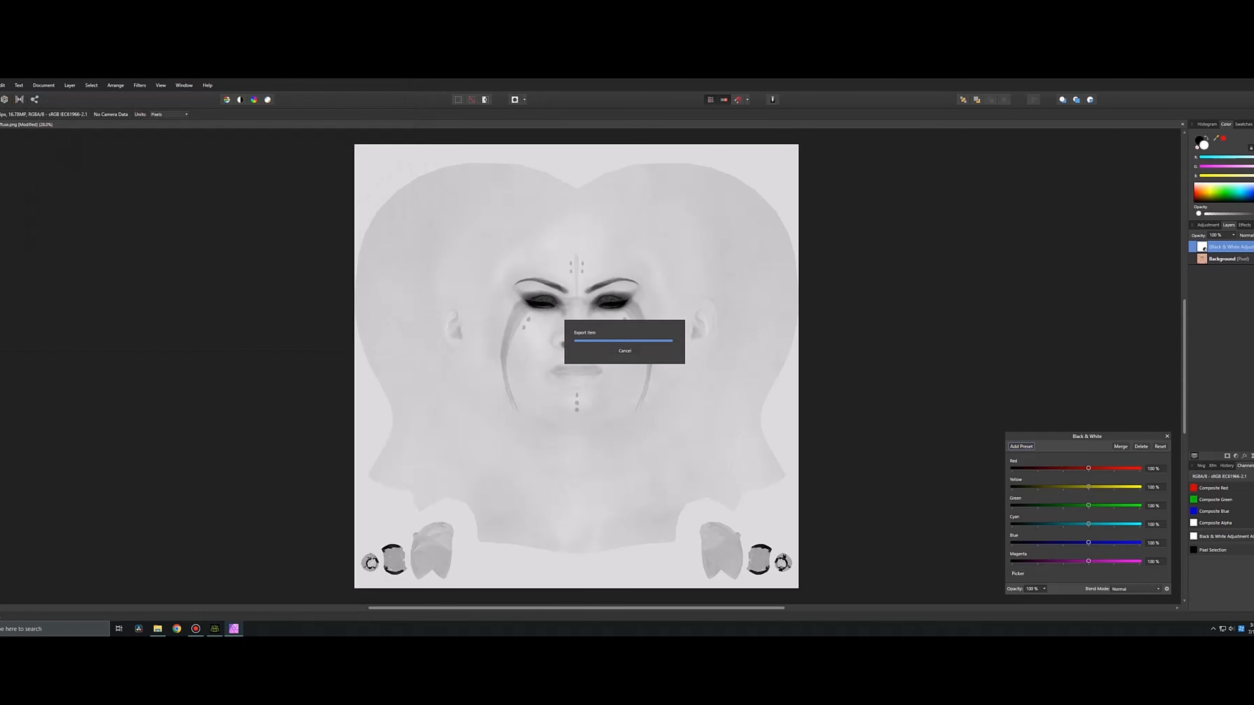
key(alt+F4)
click(622, 359)
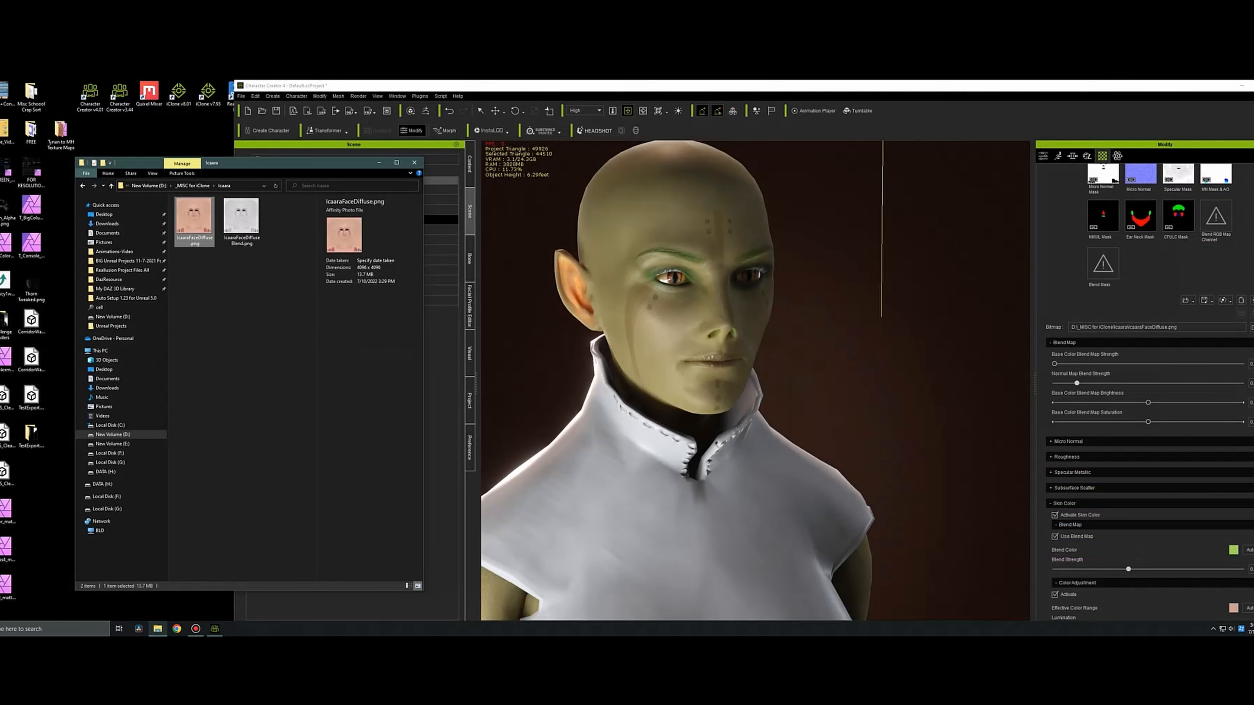
Back in Character Creator, load IcaaraFaceDiffuseBlend.png as the head's Base Color Blend Map.
scroll(1106, 247, up, 3)
click(1103, 236)
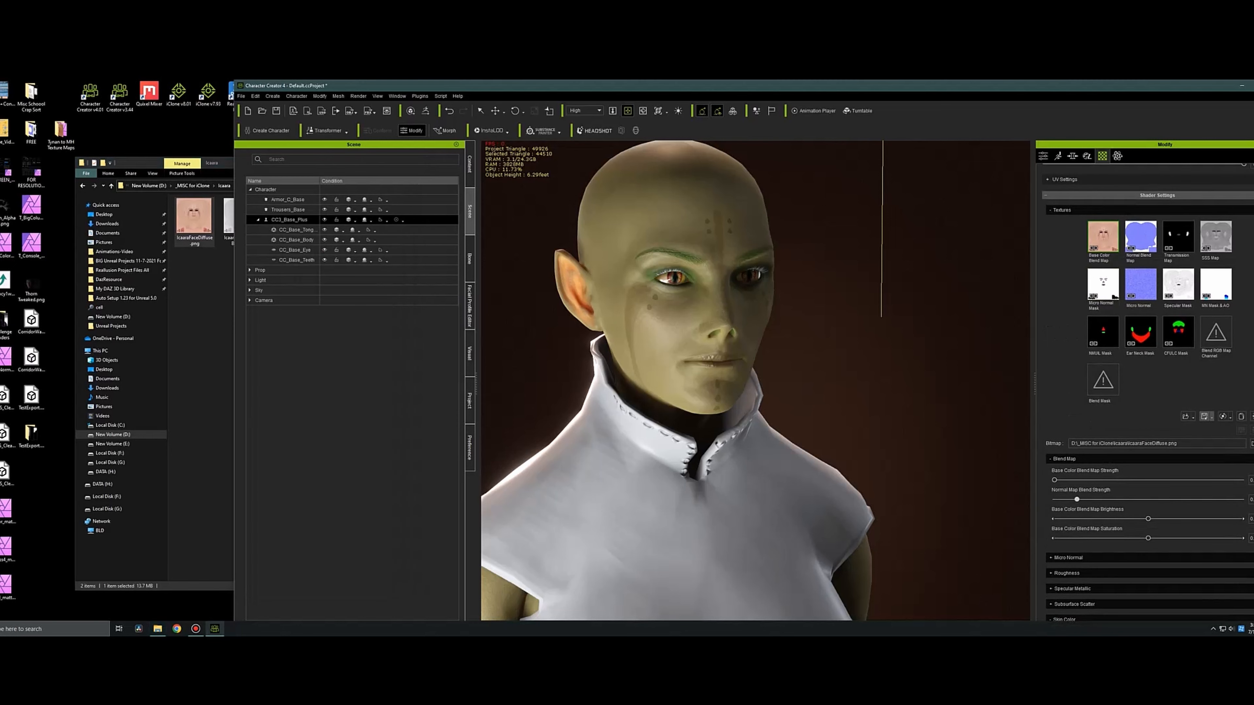
click(1186, 416)
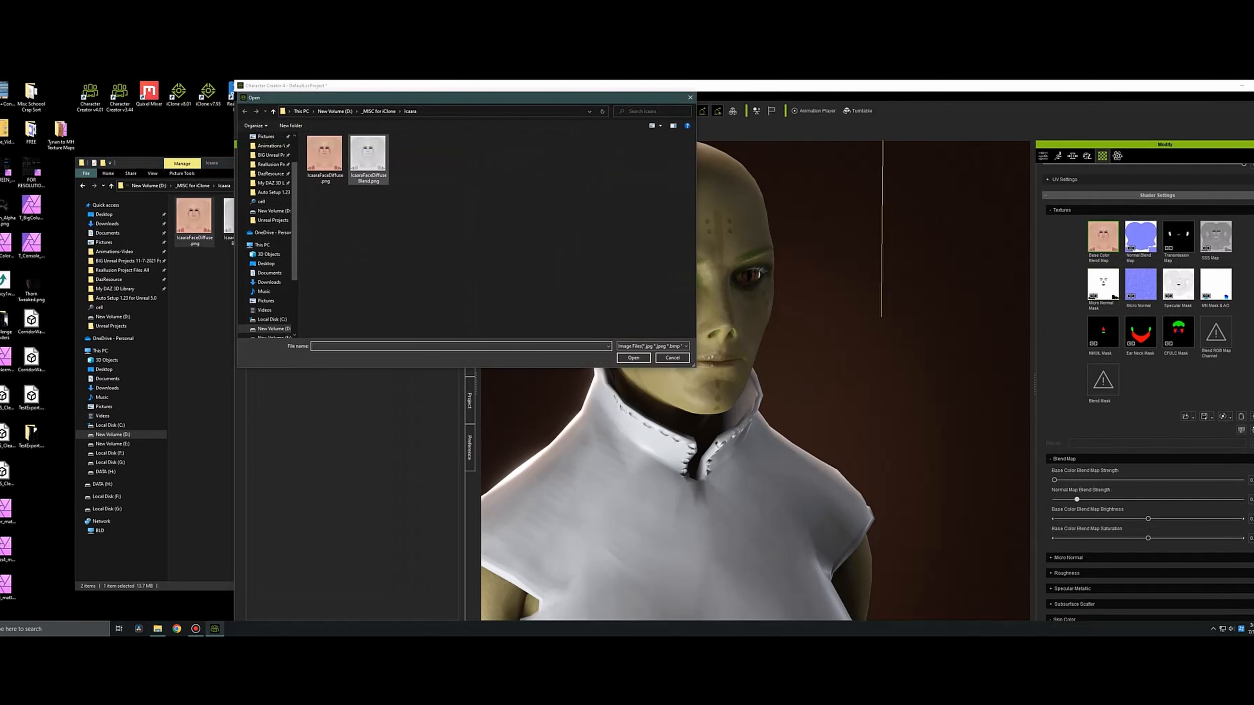
click(368, 159)
click(635, 359)
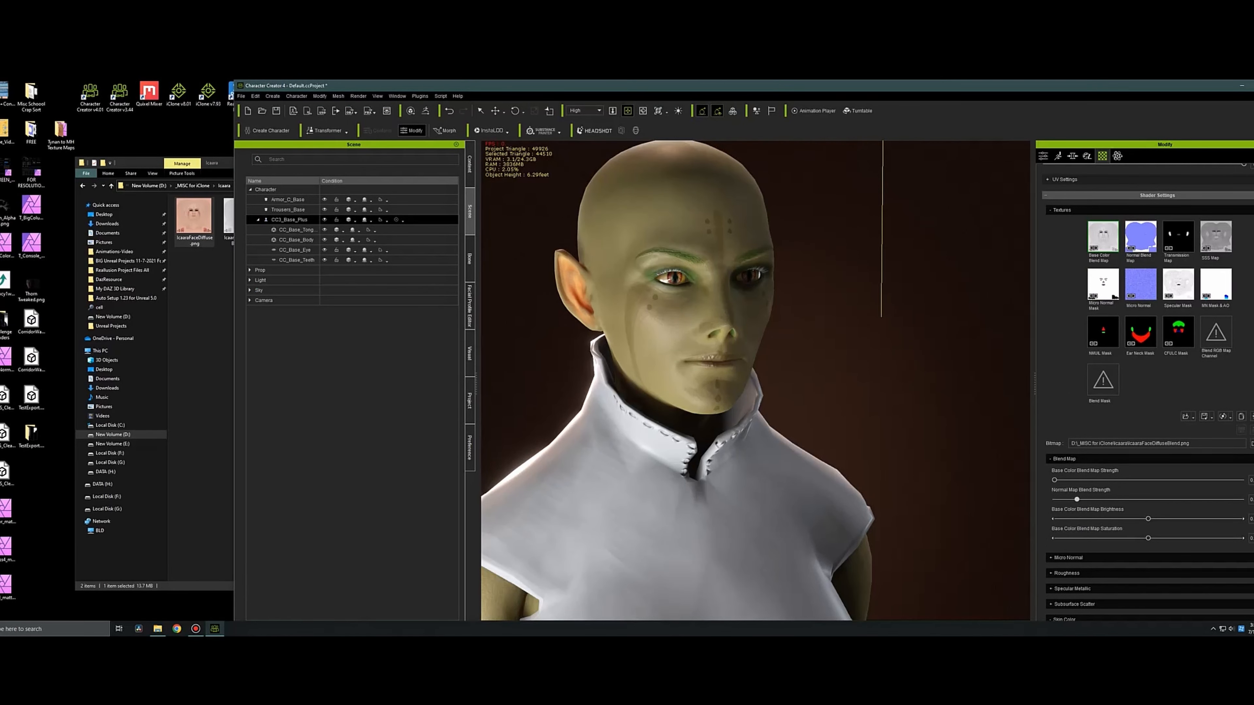
Raise the head's base color blend strength, normal blend strength and blend map saturation, and lower the blend map brightness.
mouse_move(1146, 480)
mouse_down()
mouse_move(1243, 480)
mouse_move(1157, 480)
mouse_up()
middle_drag(756, 355, 698, 381)
scroll(691, 371, up, 4)
scroll(756, 380, down, 5)
scroll(741, 380, down, 2)
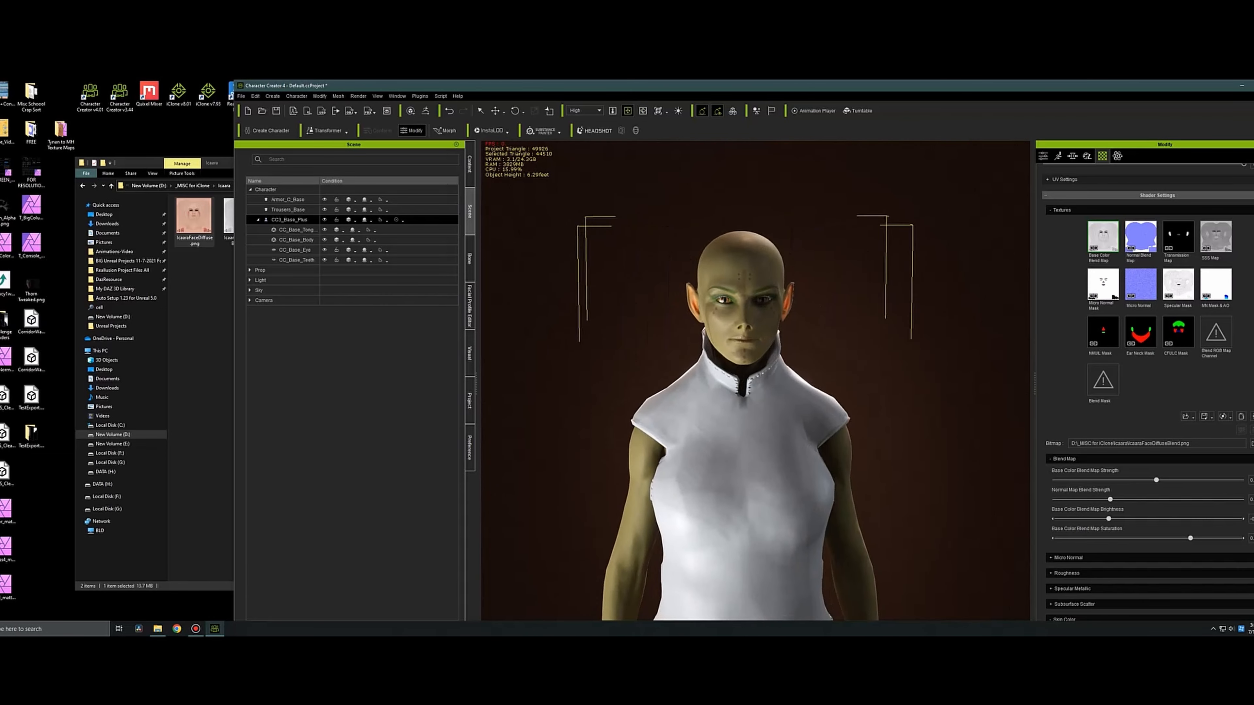
Recolor the nails' base color texture with saturation -40 and the color balance shifted toward green, cyan and yellow.
middle_drag(731, 534, 733, 153)
scroll(733, 346, up, 2)
scroll(756, 380, up, 3)
scroll(1067, 317, up, 12)
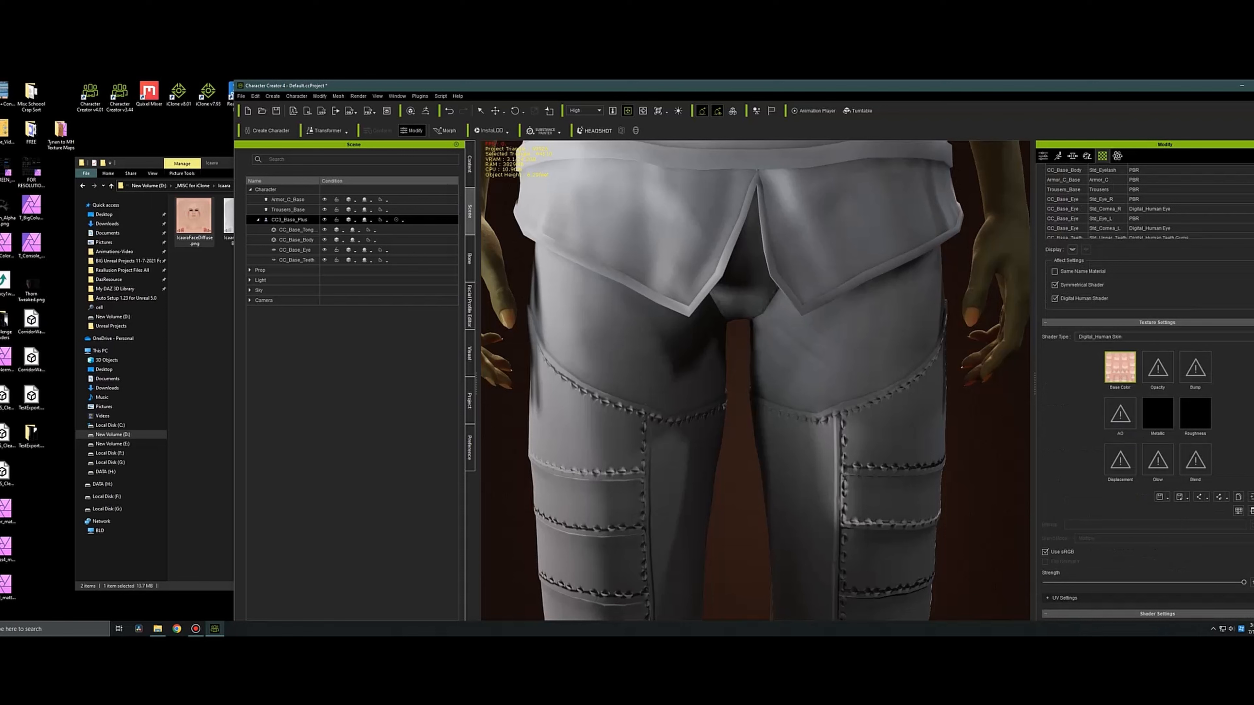
click(1239, 510)
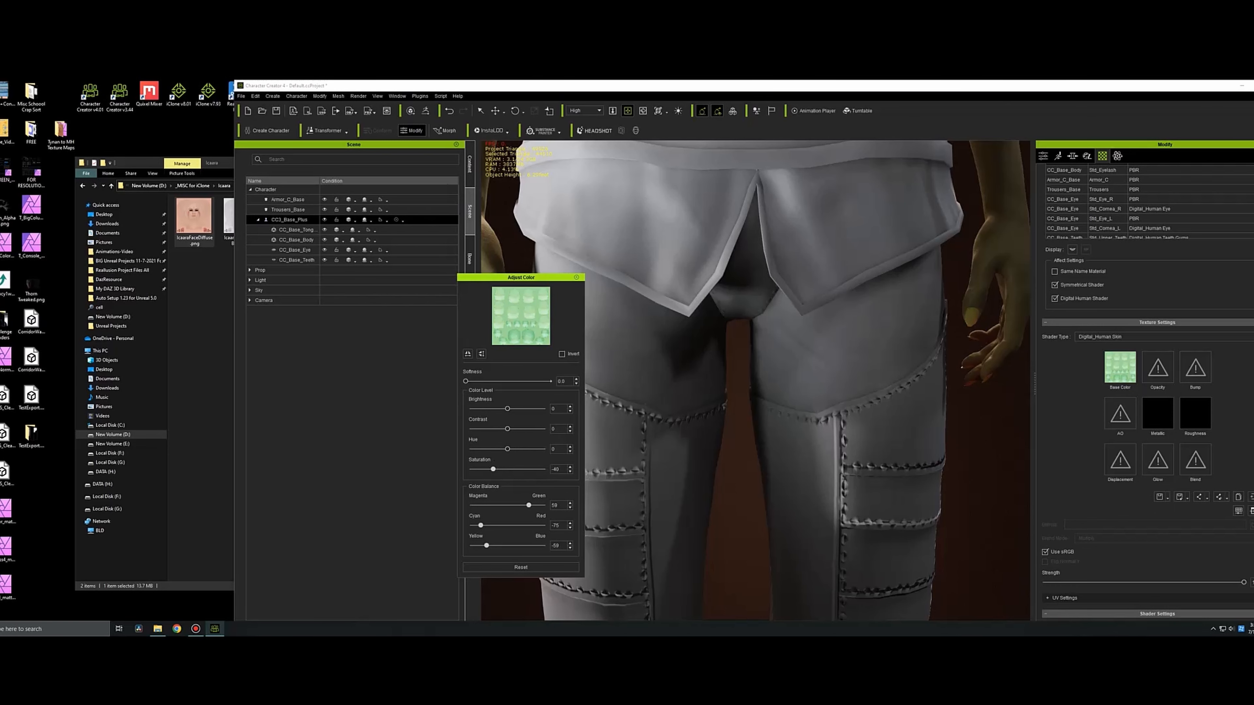
click(576, 278)
Select the skin materials from Std_Skin_Head through Std_Nails together and expand their Subsurface Scatter settings.
scroll(755, 381, down, 3)
scroll(755, 380, up, 3)
scroll(1111, 247, up, 3)
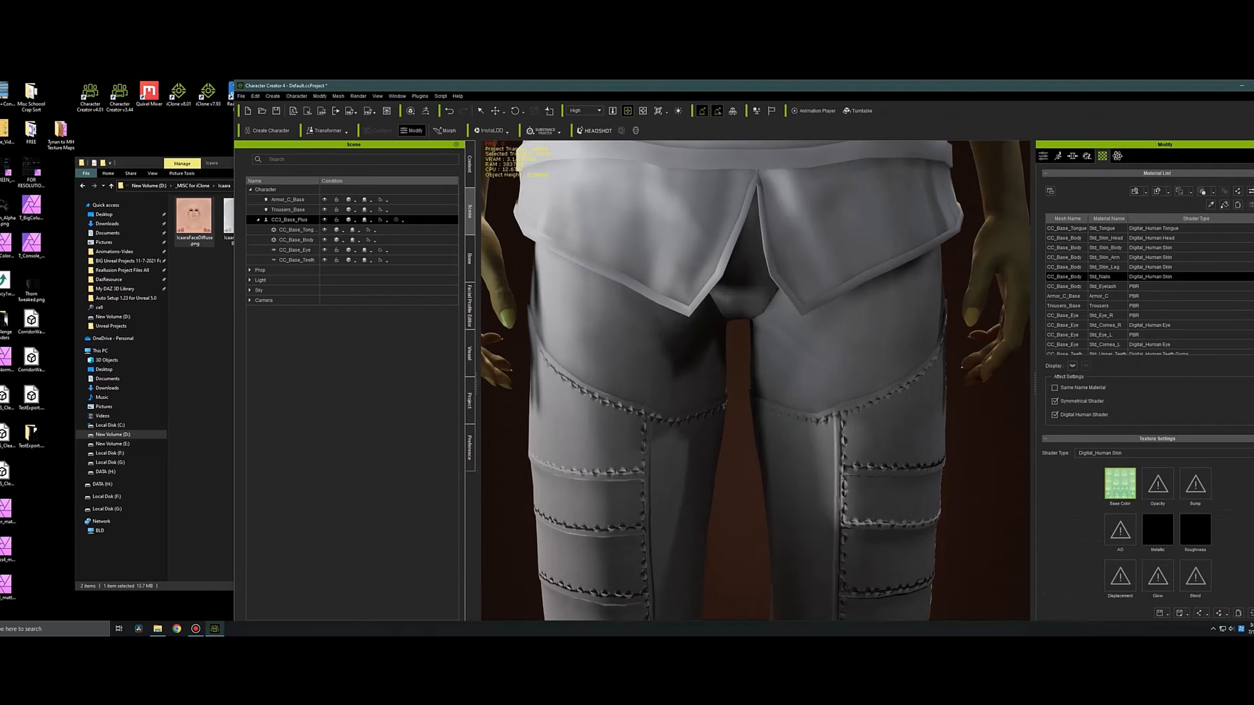
click(1067, 238)
scroll(1151, 395, down, 15)
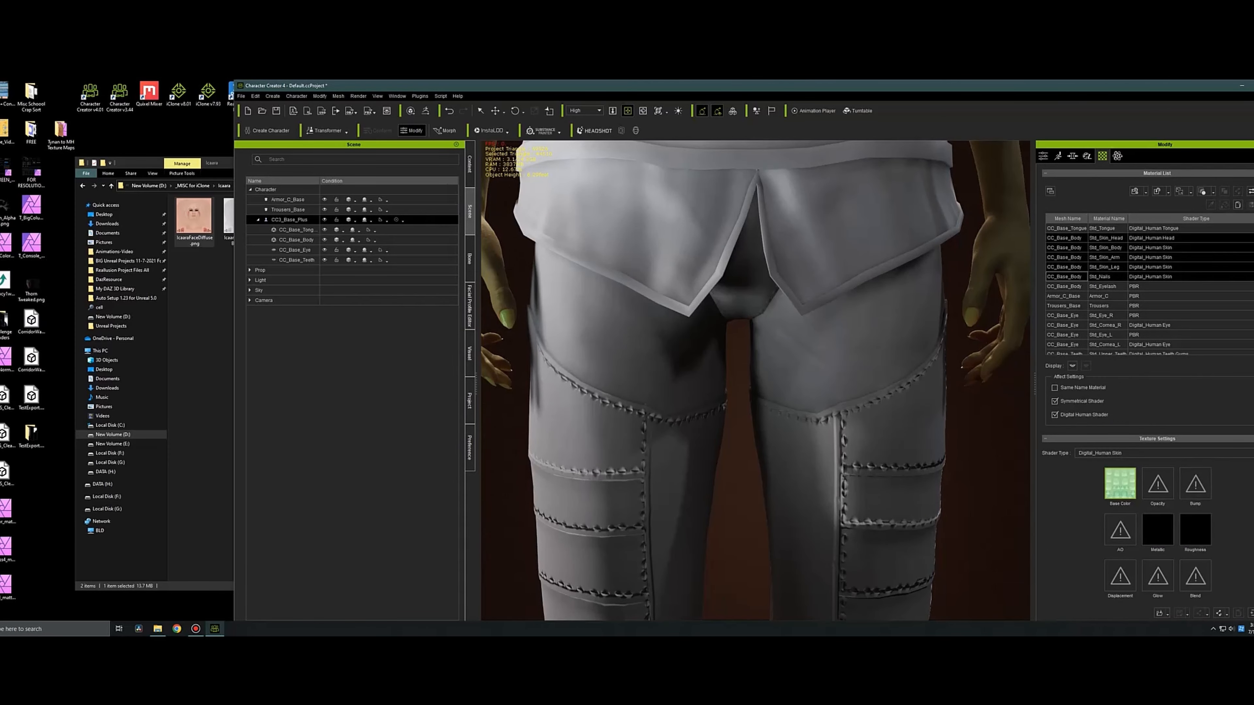
click(1064, 347)
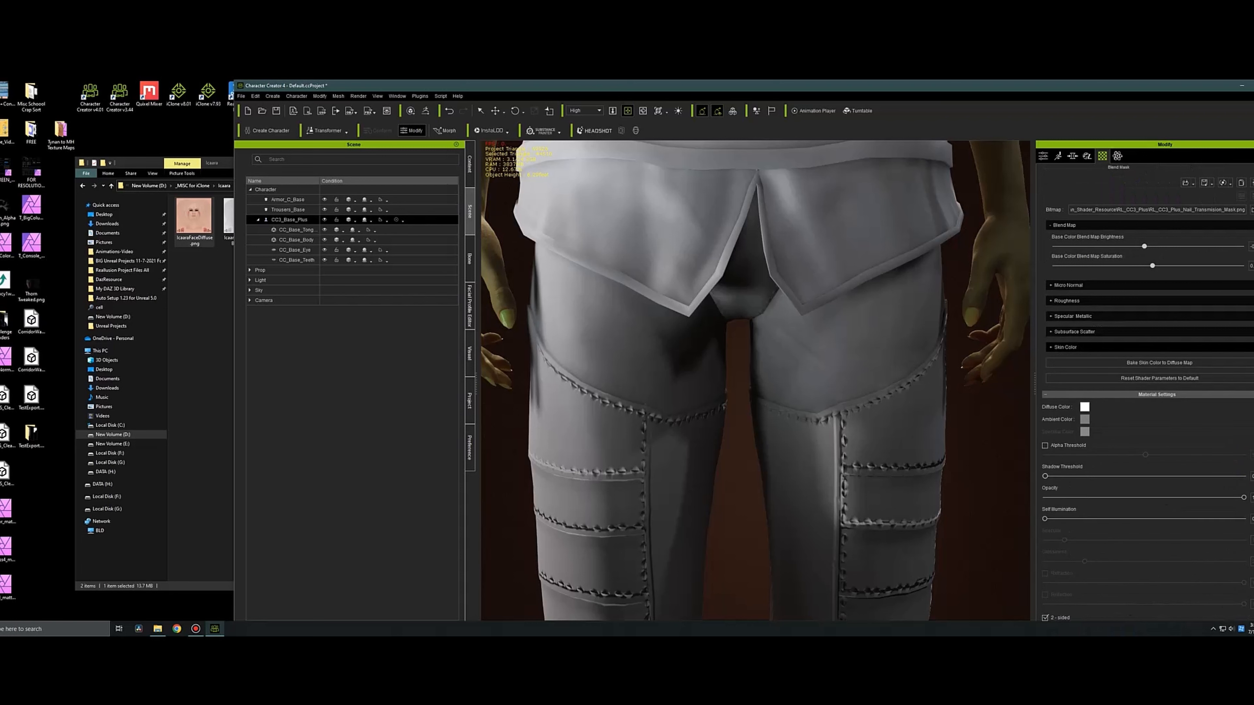
click(1074, 332)
Set the SSS Color of the selected skin and nail materials to a muted yellow-green.
click(1252, 348)
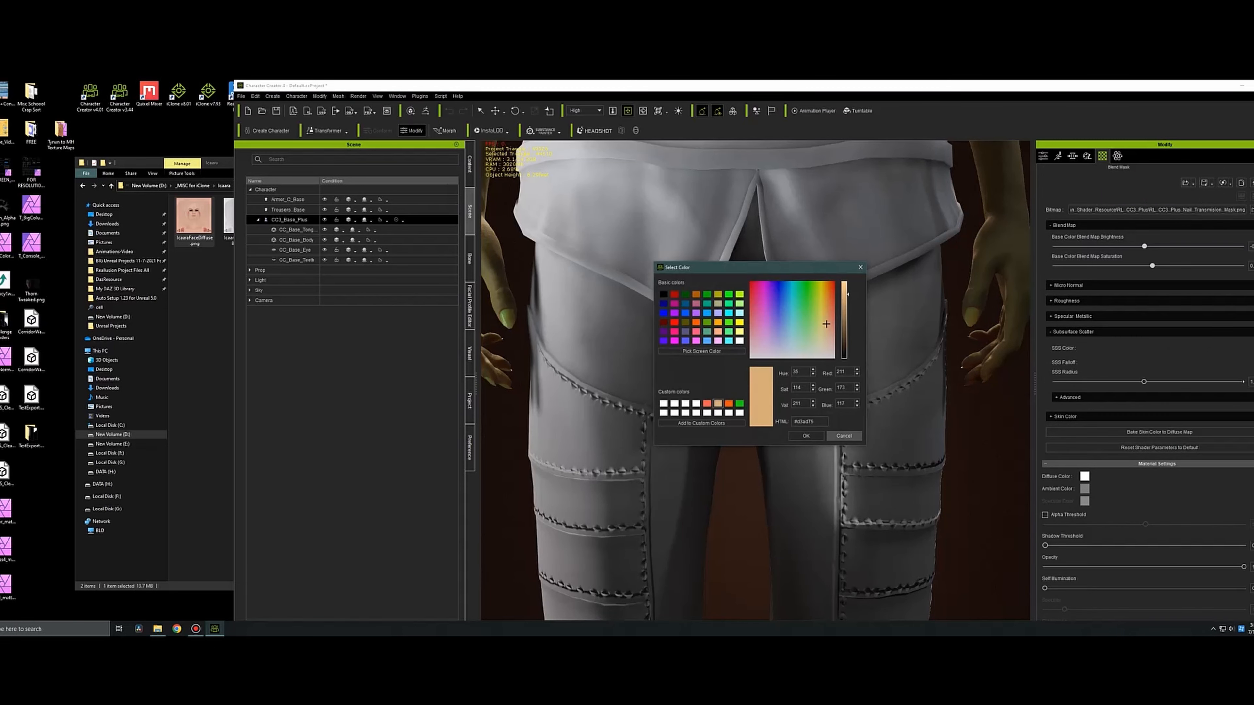
click(844, 436)
middle_drag(781, 237, 780, 538)
middle_drag(741, 247, 760, 548)
click(1251, 348)
drag(776, 272, 517, 296)
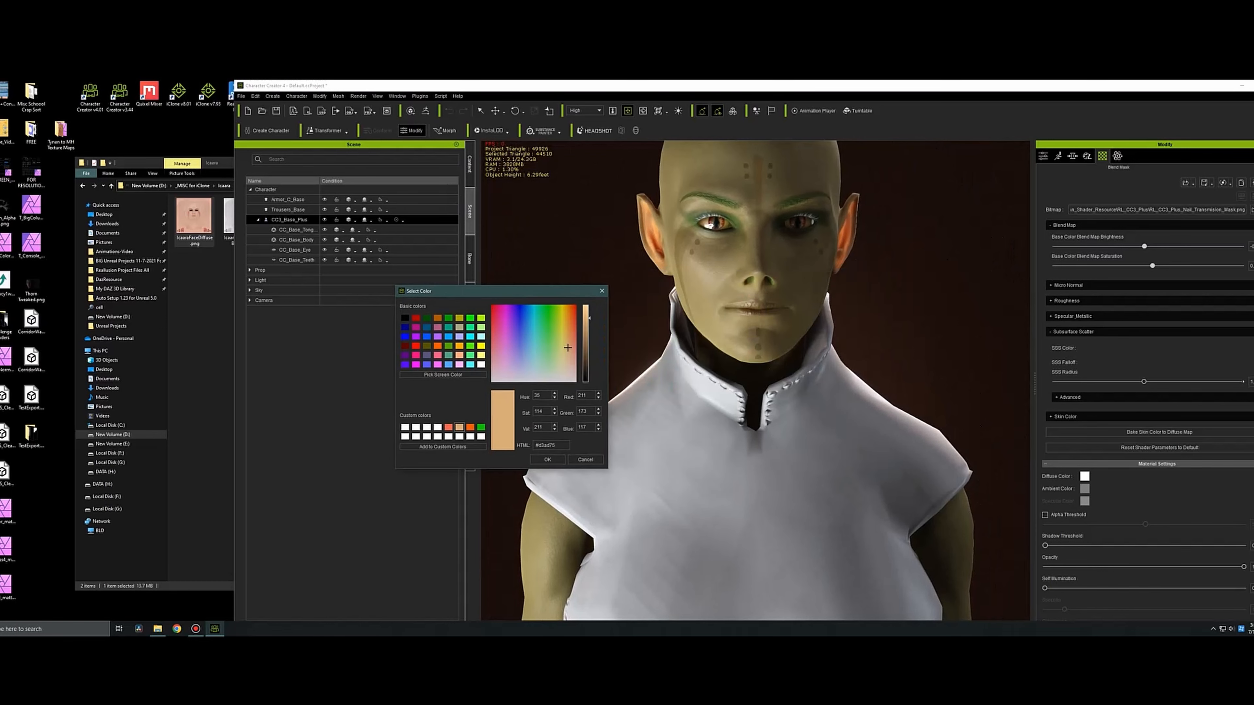
click(555, 364)
click(548, 460)
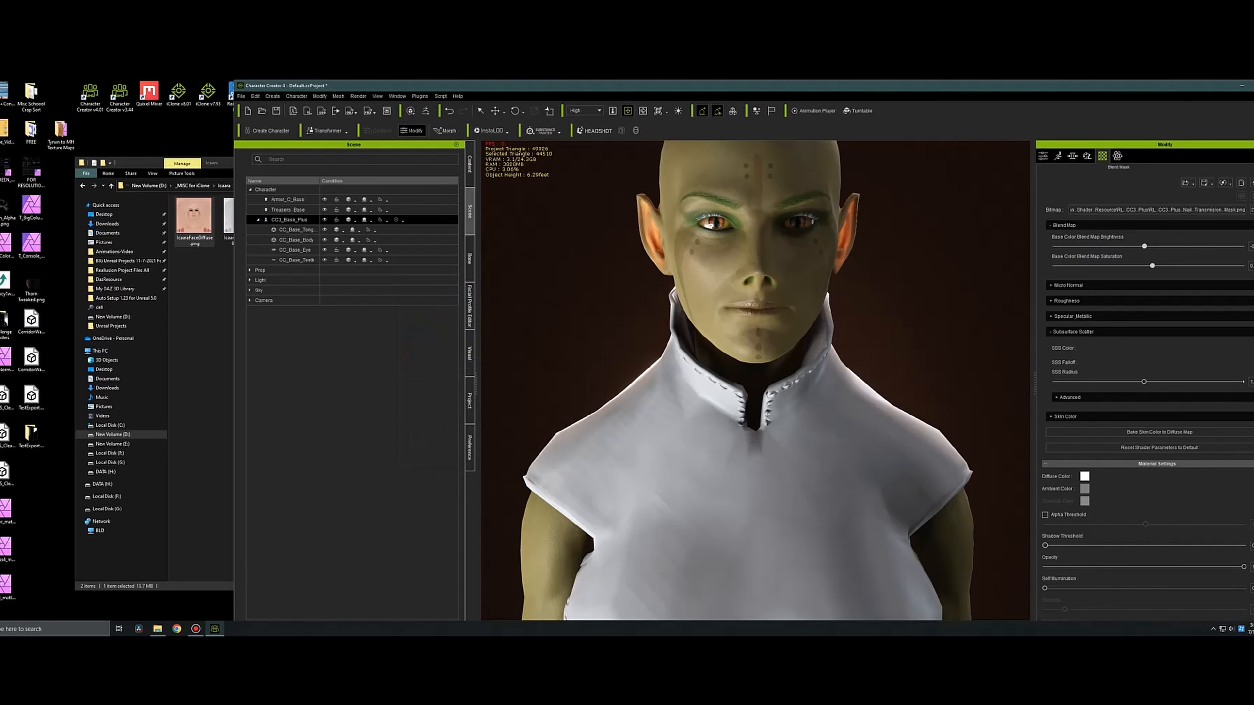
Set the SSS Falloff color of the selected skin and nail materials to a darkened cyan.
click(1251, 363)
drag(775, 267, 476, 218)
click(492, 272)
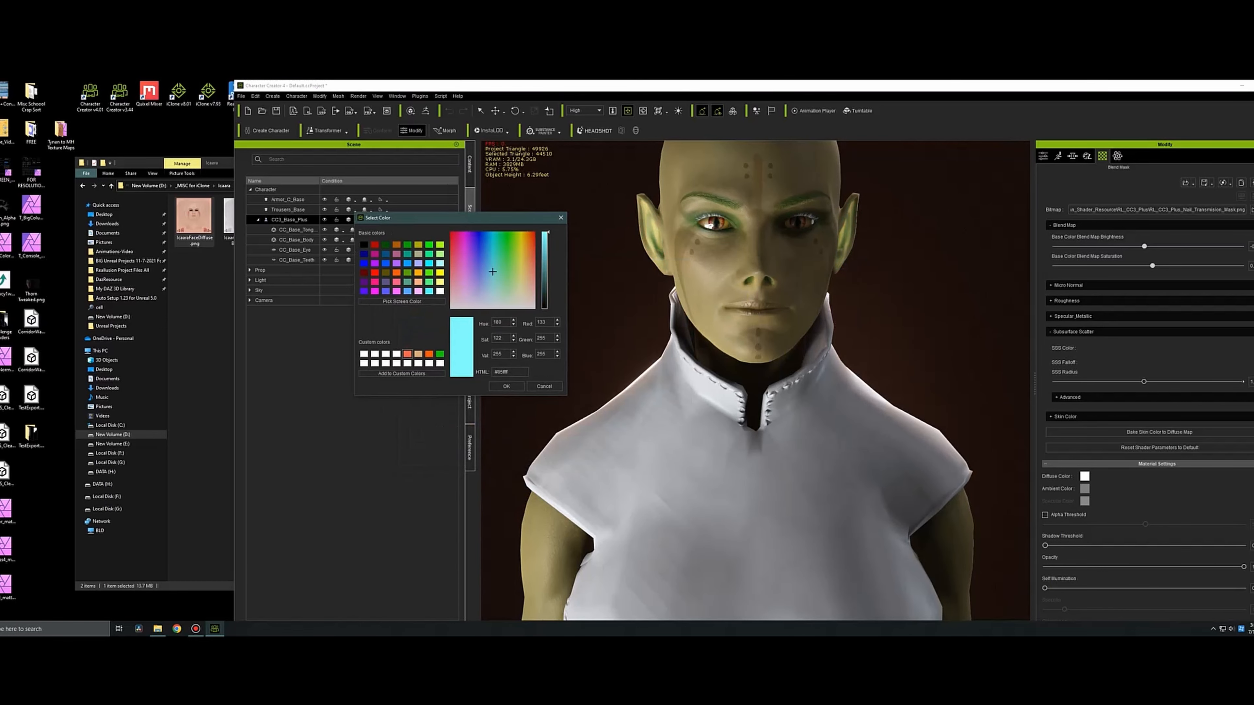
click(545, 267)
click(507, 386)
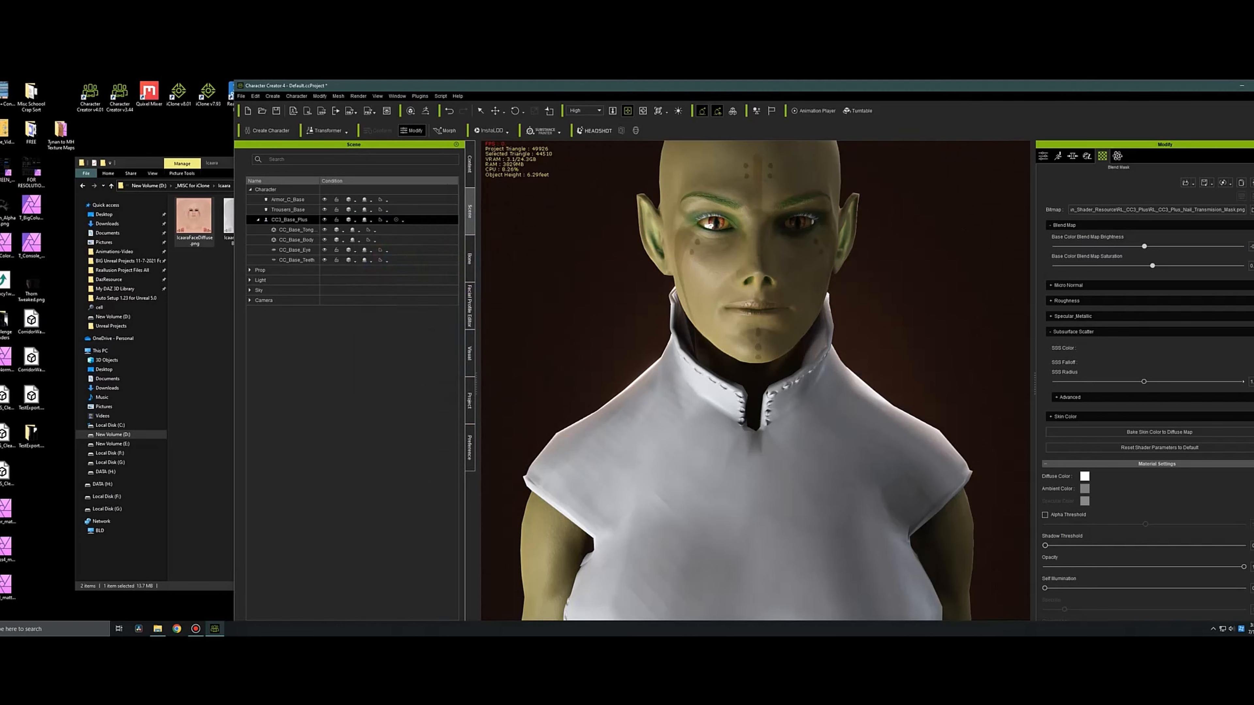
Recolor the eyelash material's base color texture with lowered brightness and saturation and the color balance shifted toward green and yellow.
right_drag(741, 346, 778, 341)
click(1044, 156)
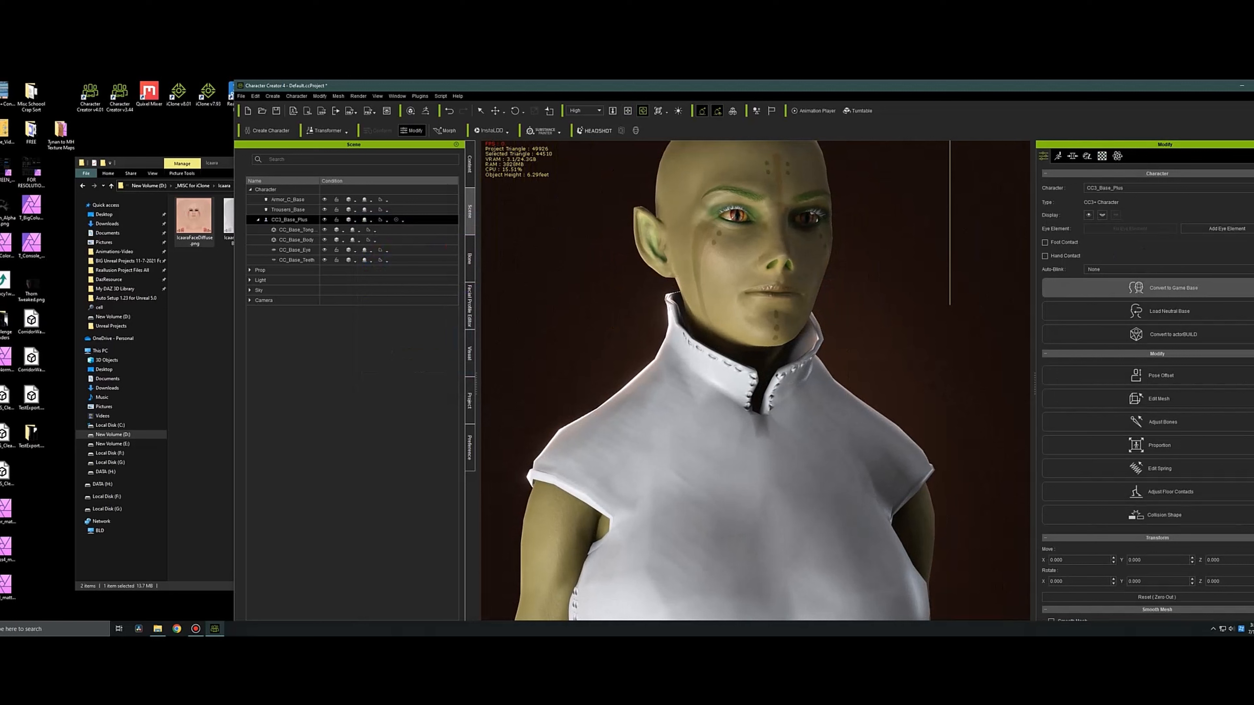
click(1102, 156)
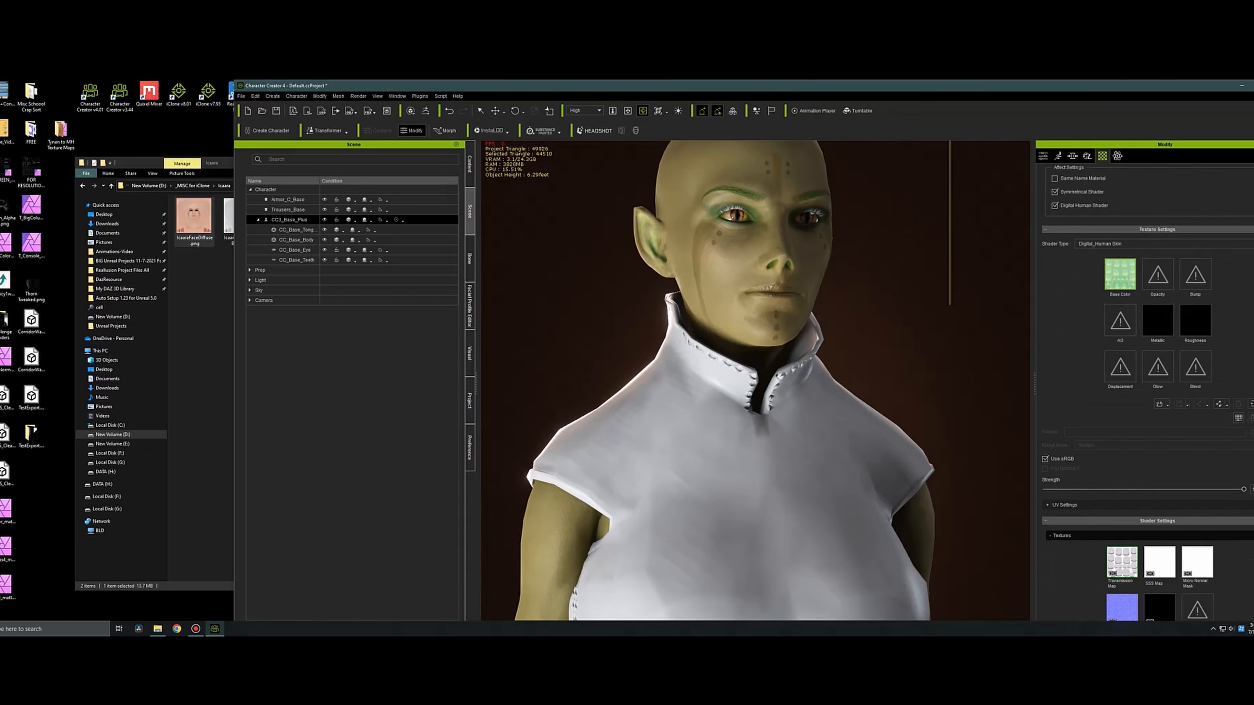
click(1103, 287)
scroll(1158, 437, down, 3)
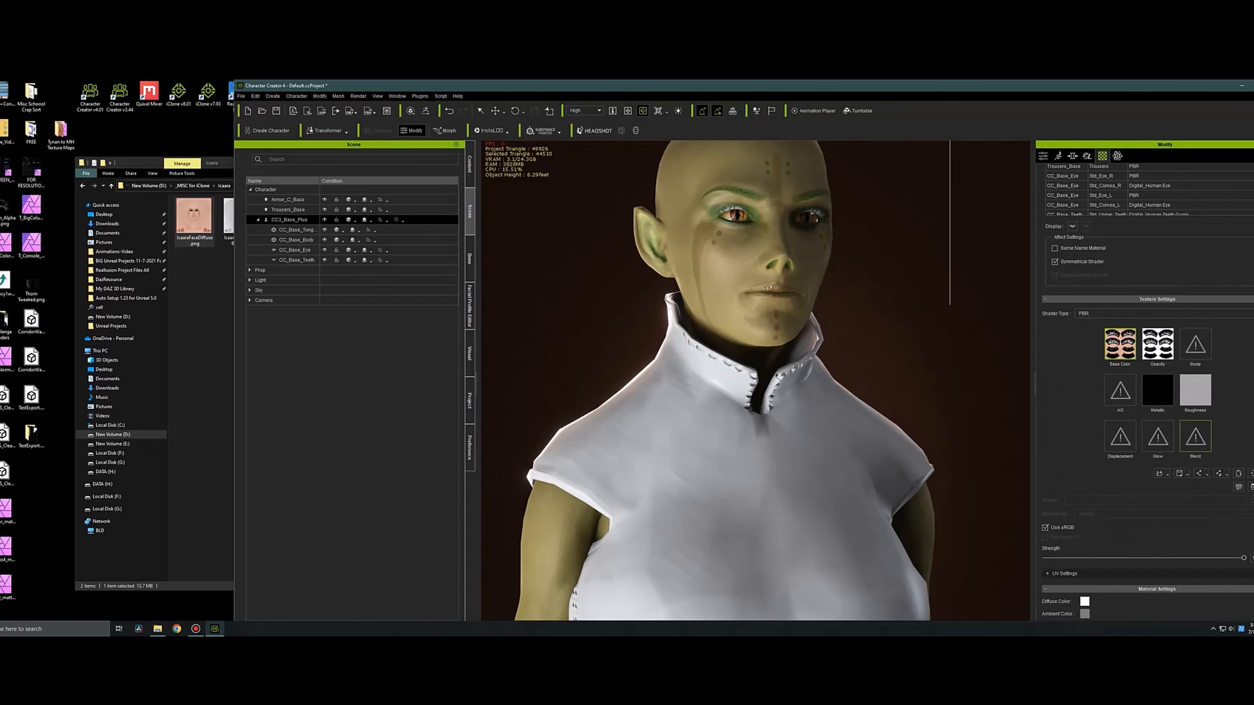
right_click(1172, 393)
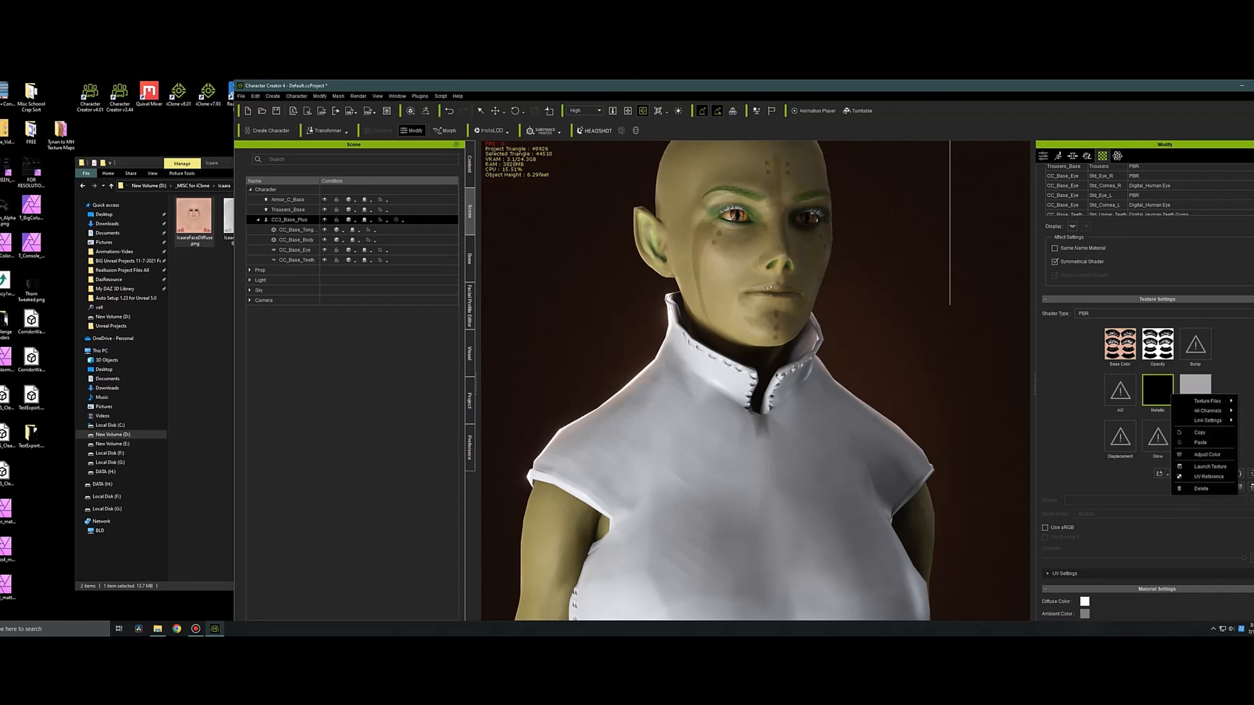
click(1190, 433)
right_click(1119, 338)
click(1112, 349)
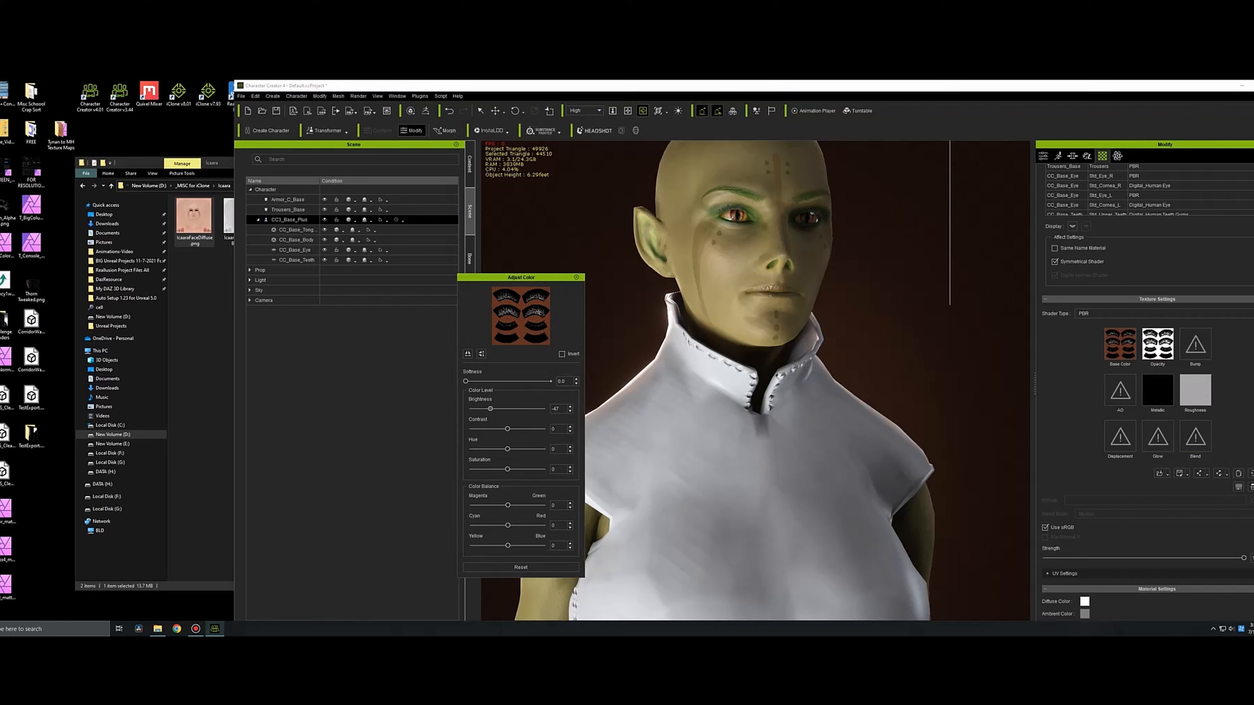
drag(508, 469, 484, 470)
drag(508, 546, 532, 506)
drag(491, 409, 482, 409)
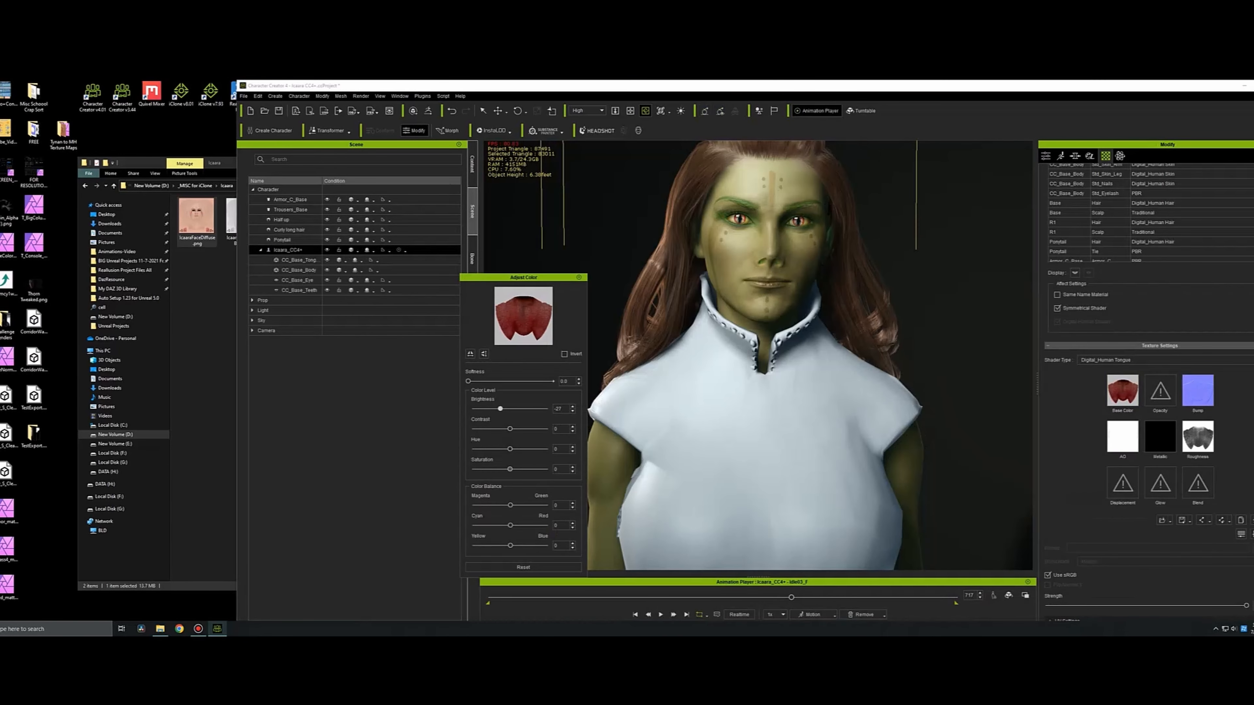
Recolor the tongue's base color texture with saturation -51 and the color balance shifted toward green (35) and yellow.
drag(499, 546, 523, 505)
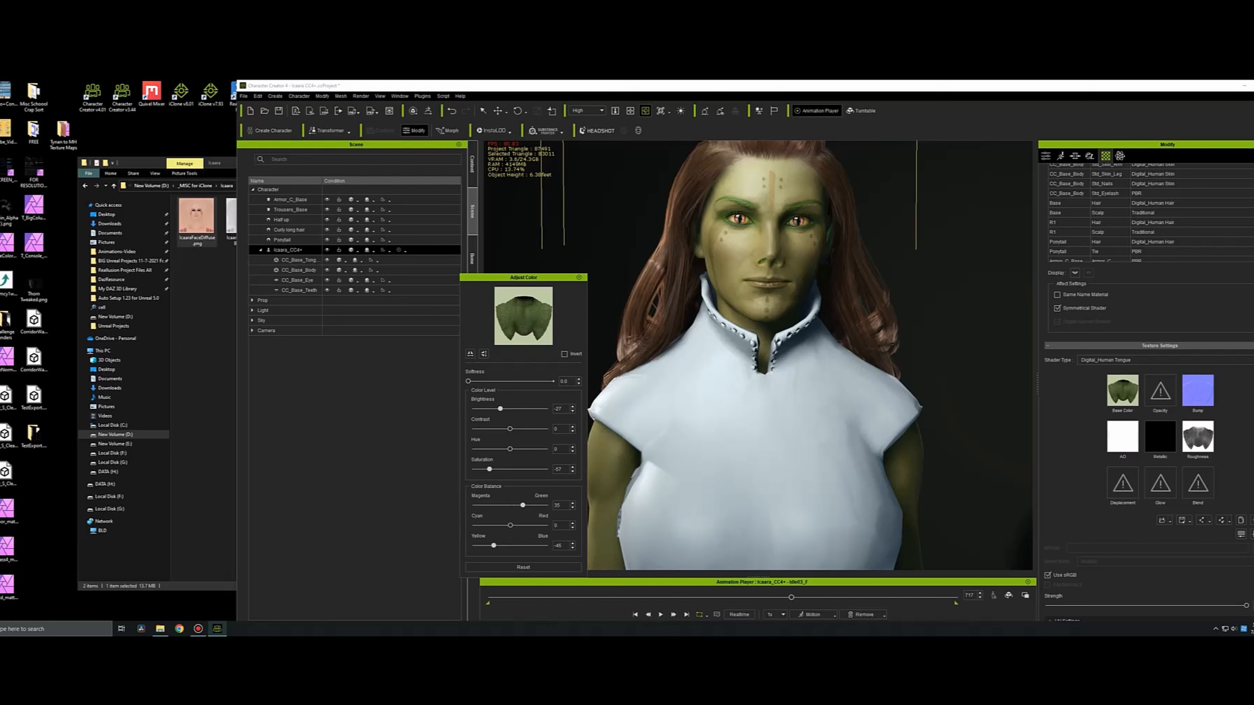
mouse_move(493, 546)
mouse_down()
mouse_move(525, 546)
mouse_move(491, 545)
mouse_up()
click(579, 278)
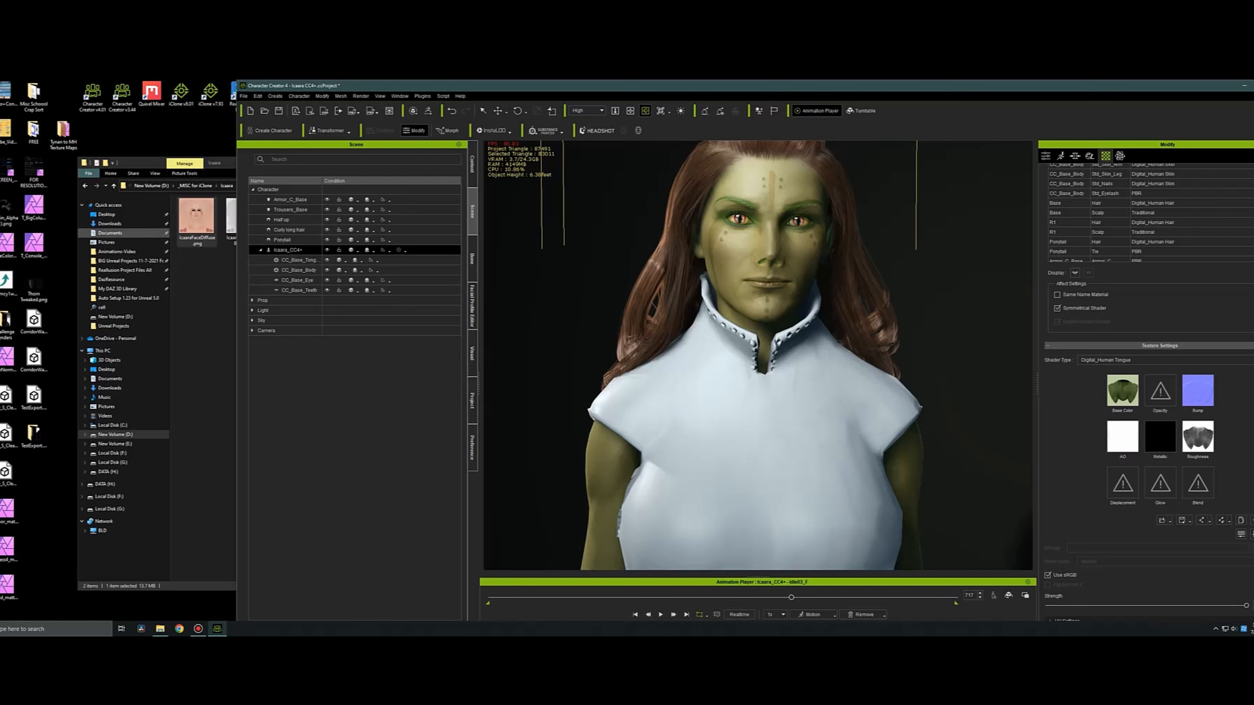
Apply the Exosuit Better outfit from the custom full-body cloth library to the character.
click(472, 164)
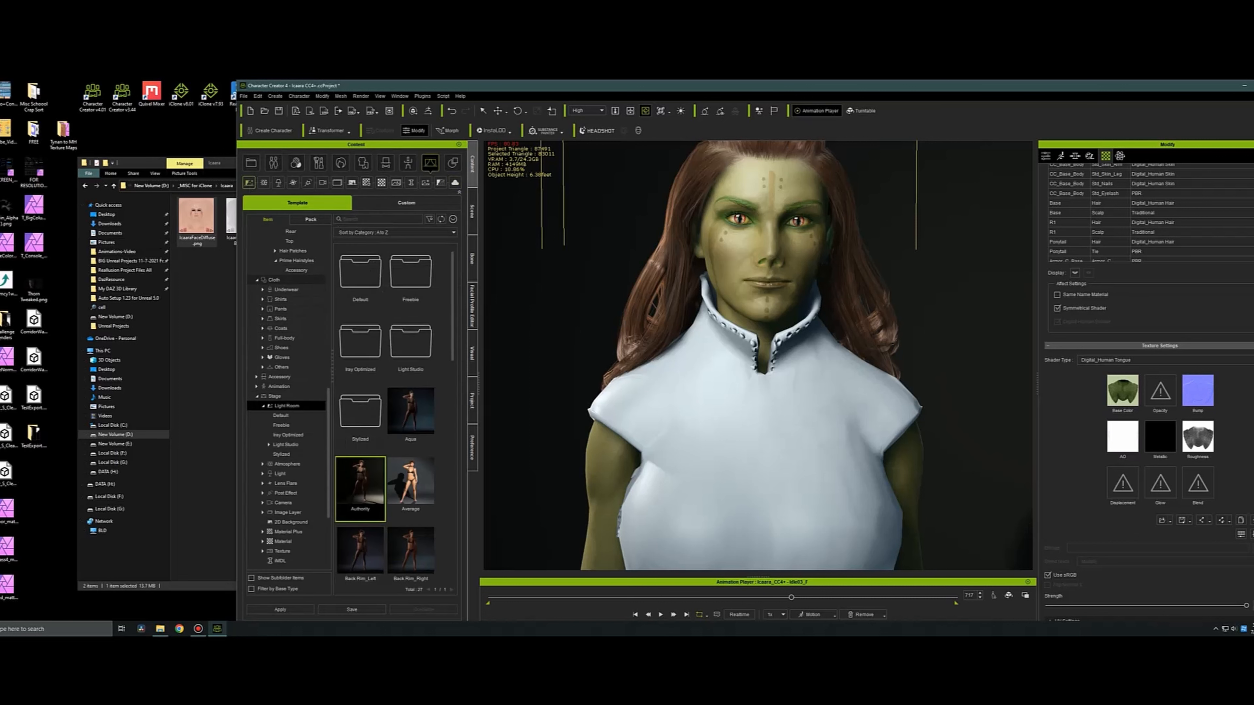
click(274, 280)
click(406, 202)
double_click(411, 408)
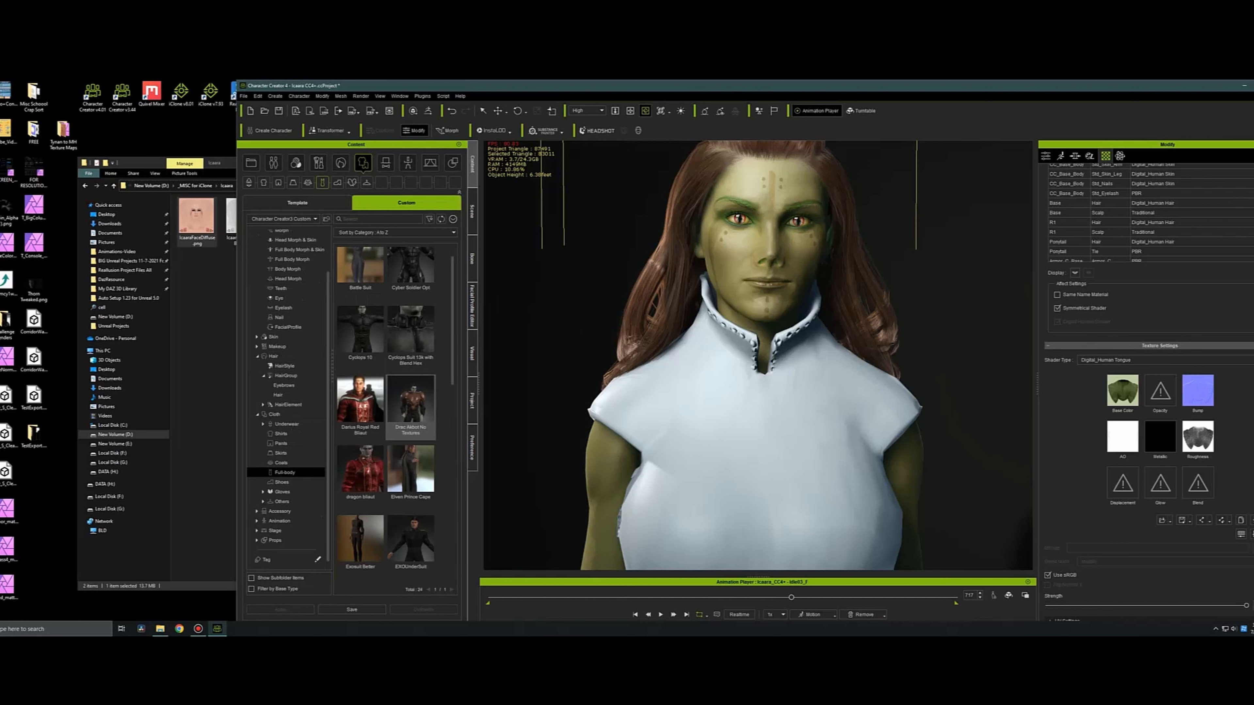
double_click(361, 540)
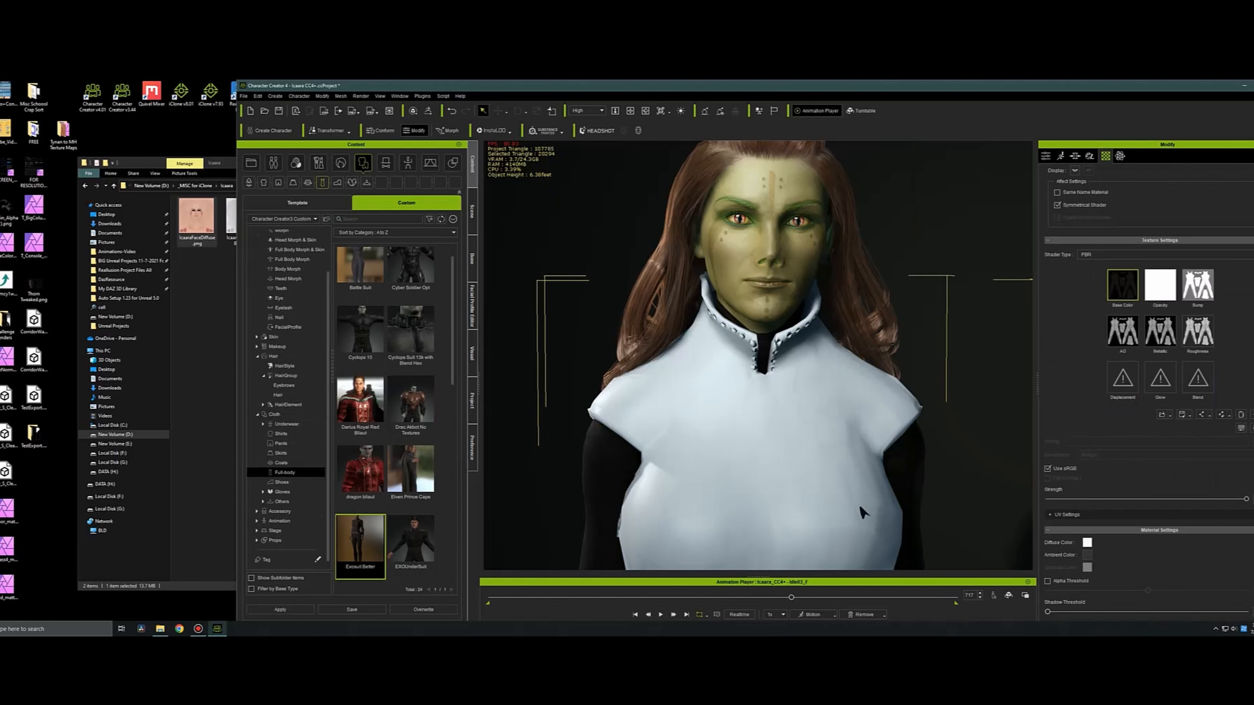
Delete the white sleeveless armor top and the trousers from the character, leaving the exosuit on.
click(473, 211)
click(859, 505)
key(Delete)
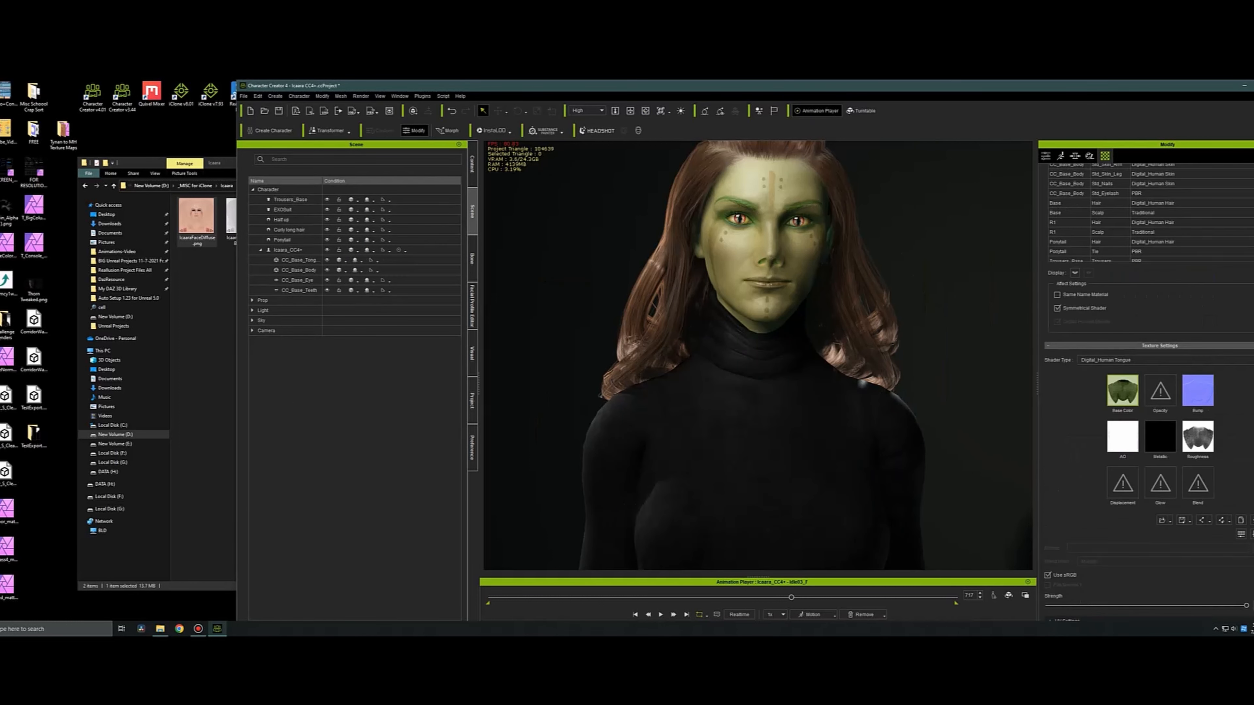
click(290, 200)
key(Delete)
scroll(758, 356, down, 5)
middle_drag(758, 356, 776, 223)
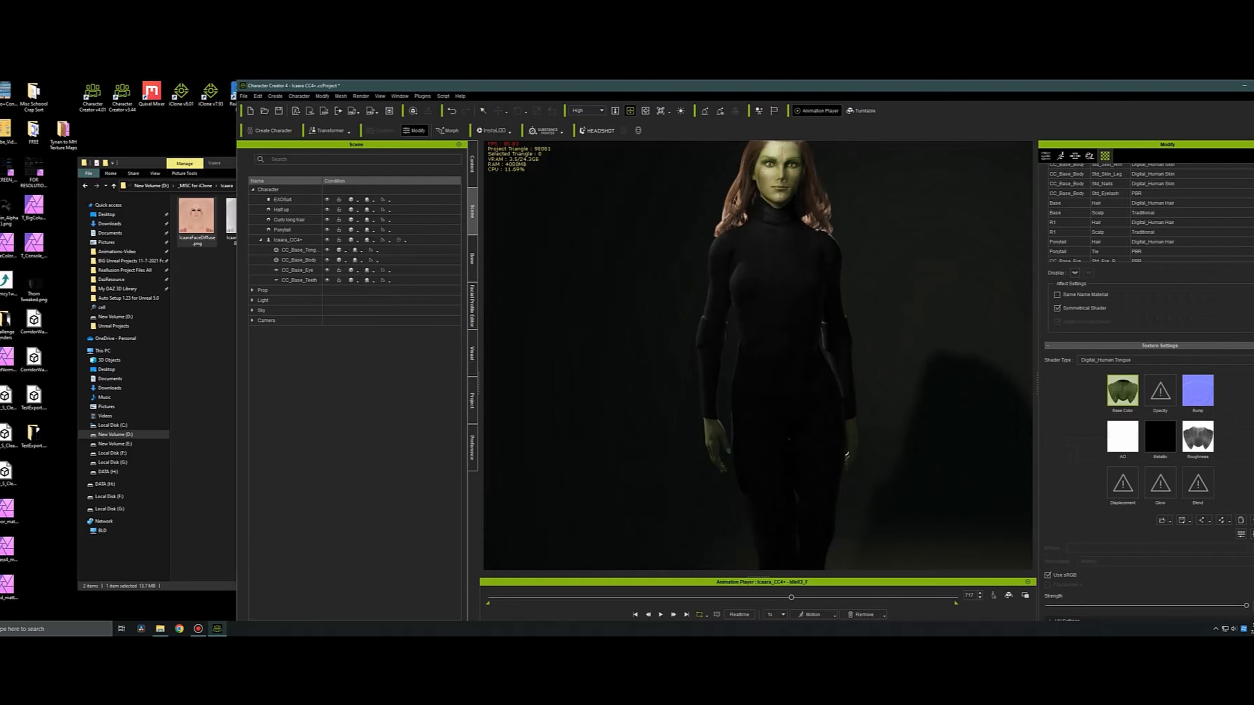
mouse_move(776, 224)
right_down()
mouse_move(661, 232)
mouse_move(770, 262)
mouse_move(778, 235)
right_up()
mouse_move(778, 235)
middle_down()
mouse_move(746, 457)
mouse_move(768, 212)
middle_up()
Apply the curly long hair's material colors to the half-up hair, and undo the same attempt on the ponytail.
scroll(746, 457, up, 6)
right_drag(768, 212, 838, 221)
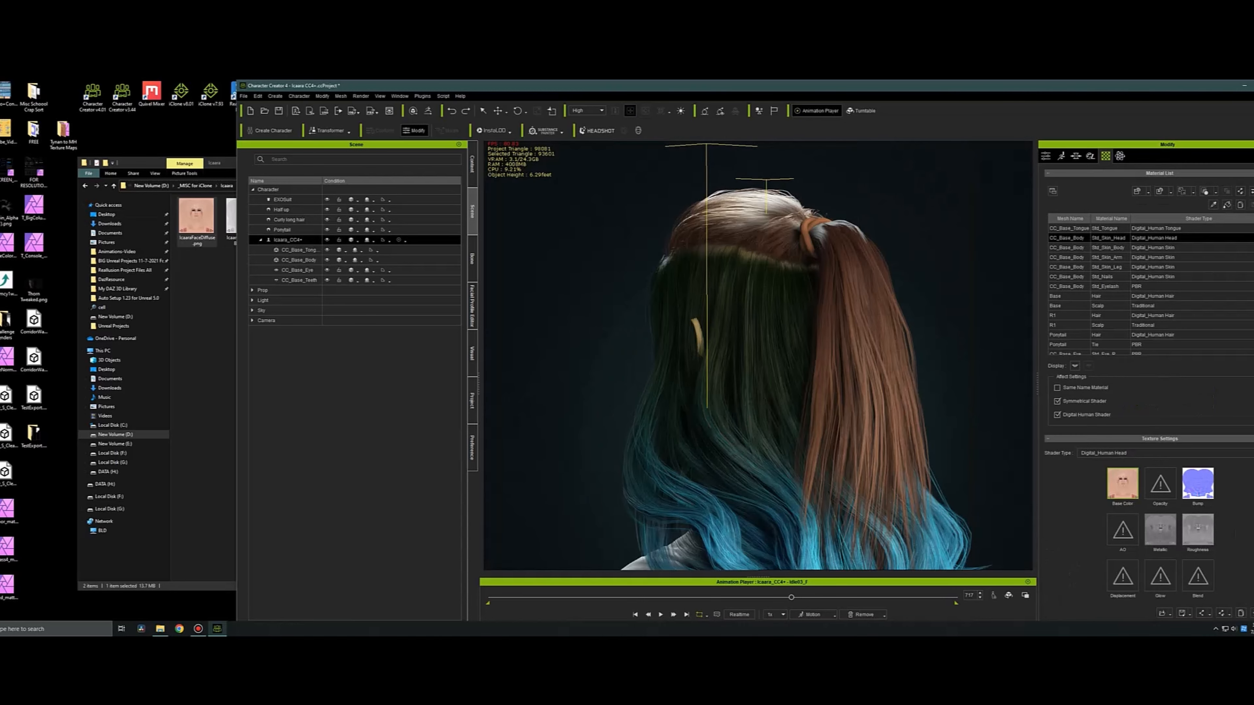
click(1109, 277)
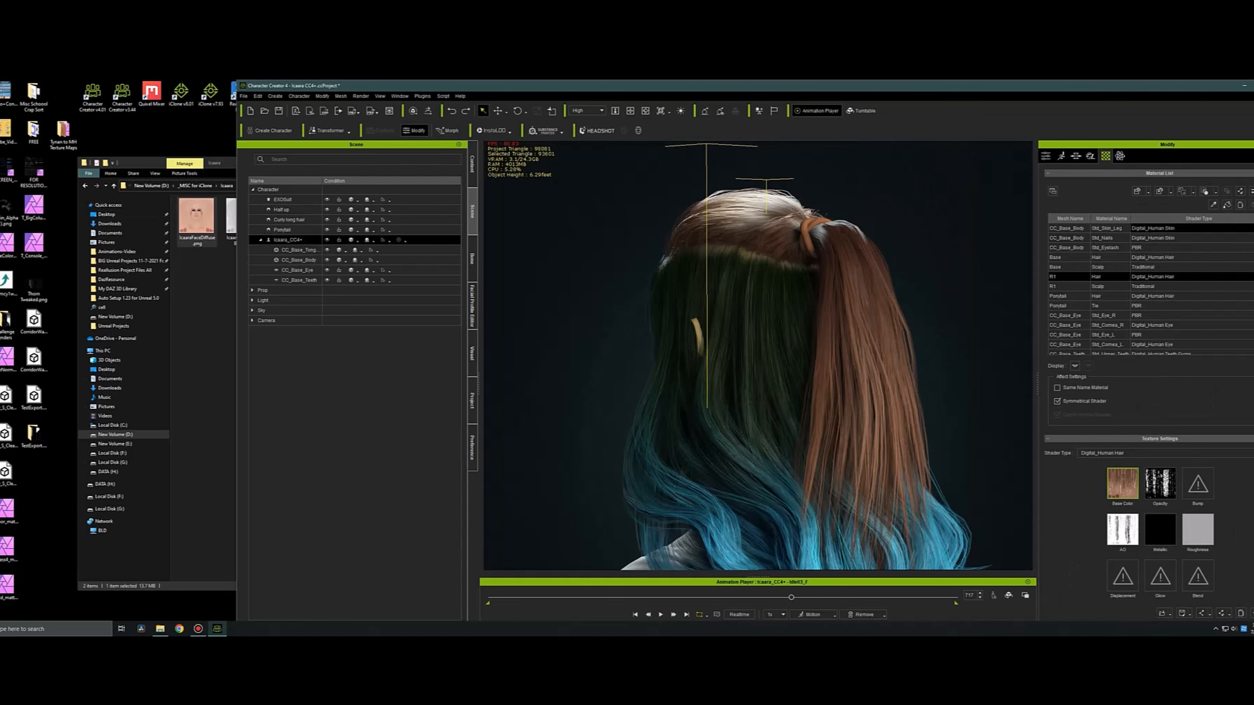
click(283, 230)
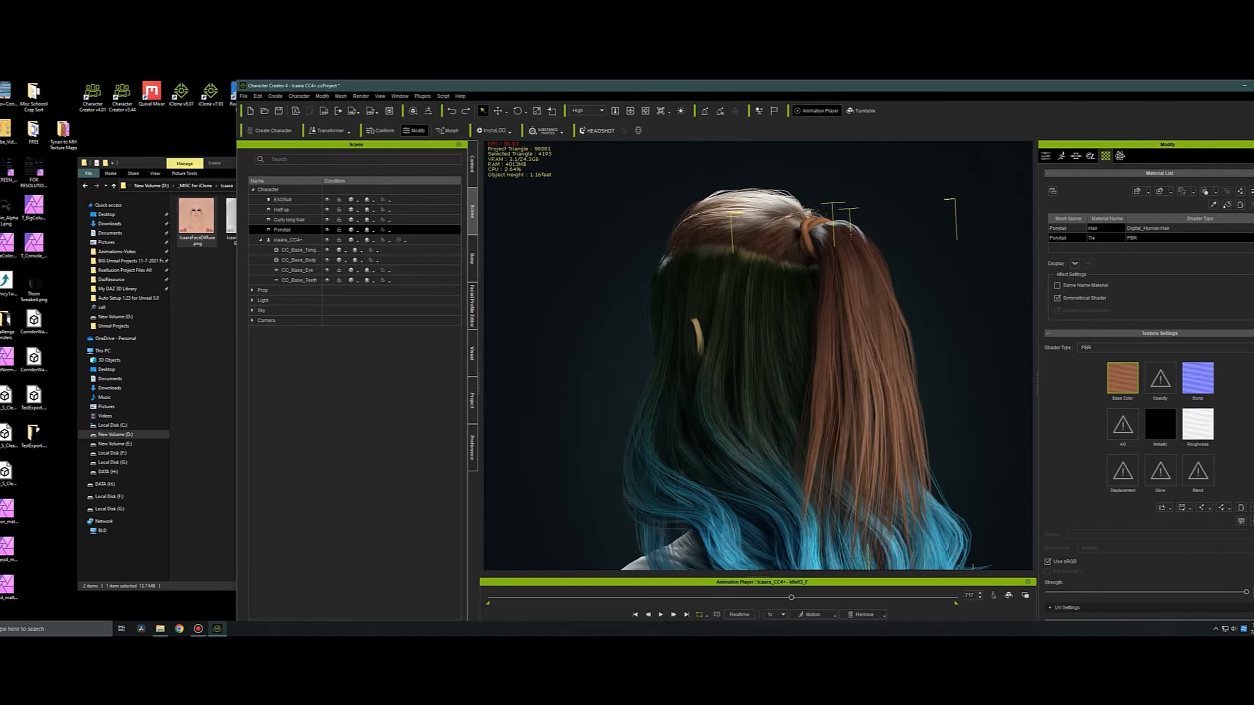
click(1108, 229)
click(295, 241)
click(1214, 204)
click(750, 345)
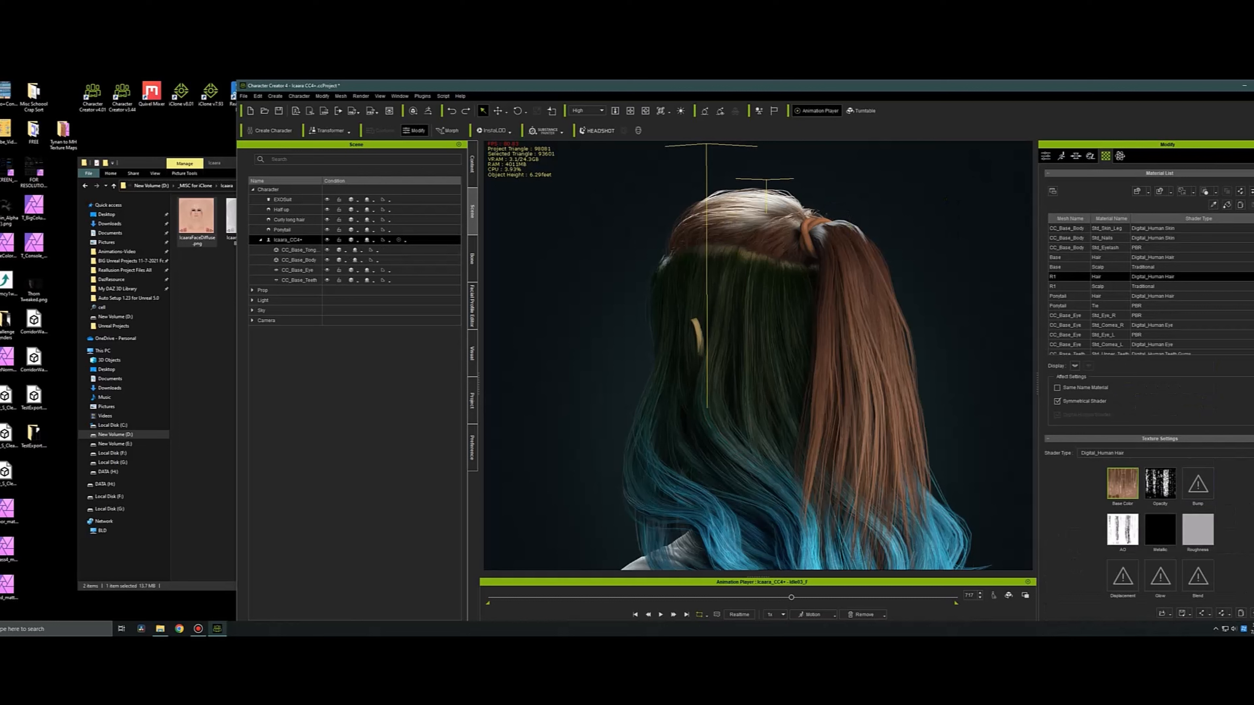
click(751, 222)
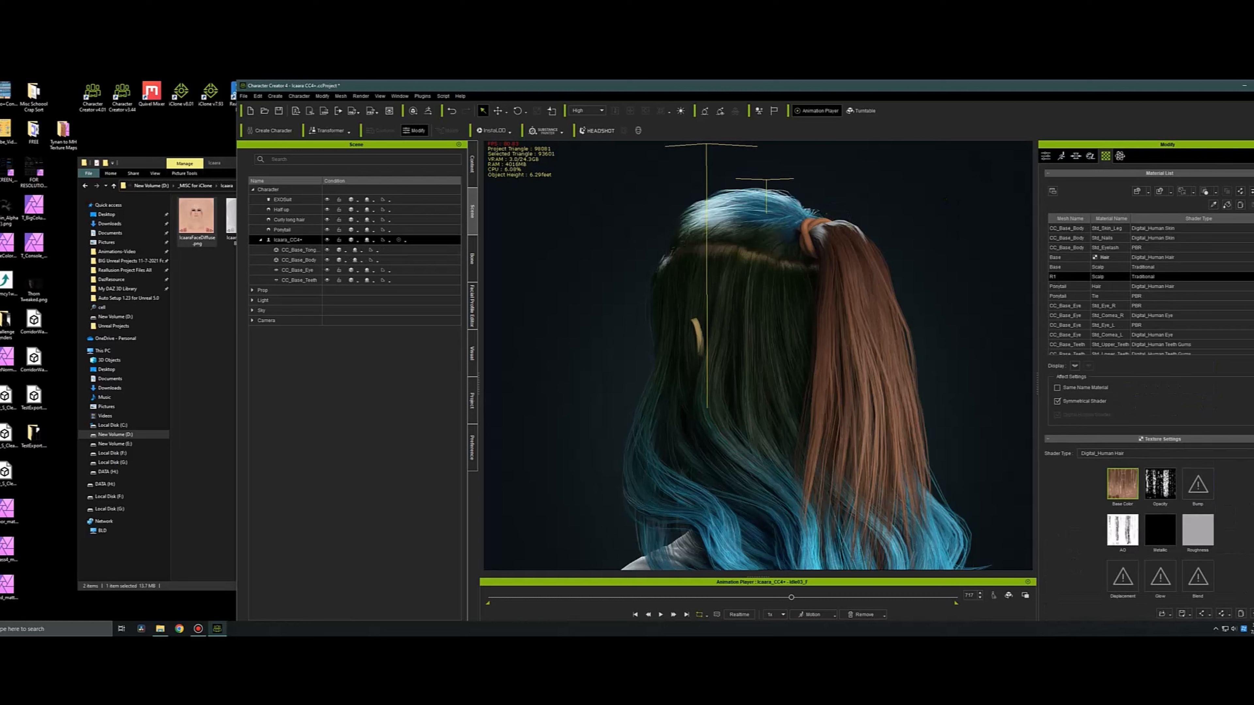
click(856, 307)
key(ctrl+z)
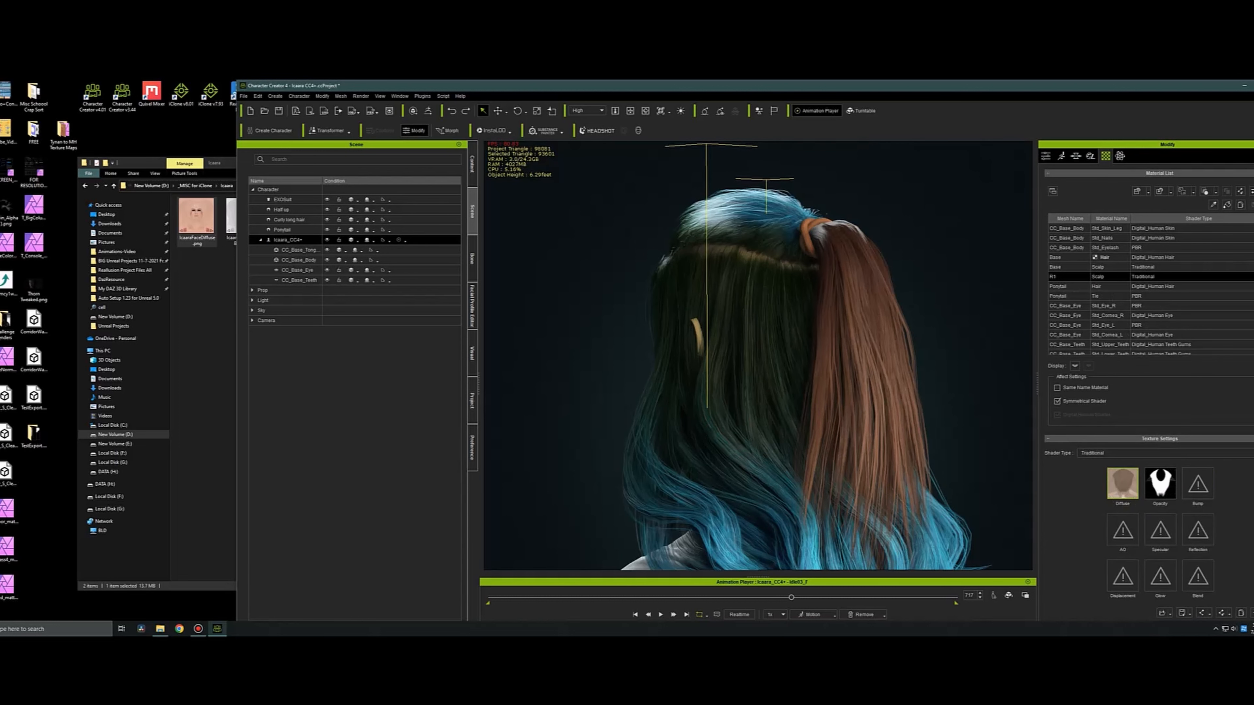
Set the strand root color of the ponytail's Hair material to a very dark blue, #041015.
click(286, 229)
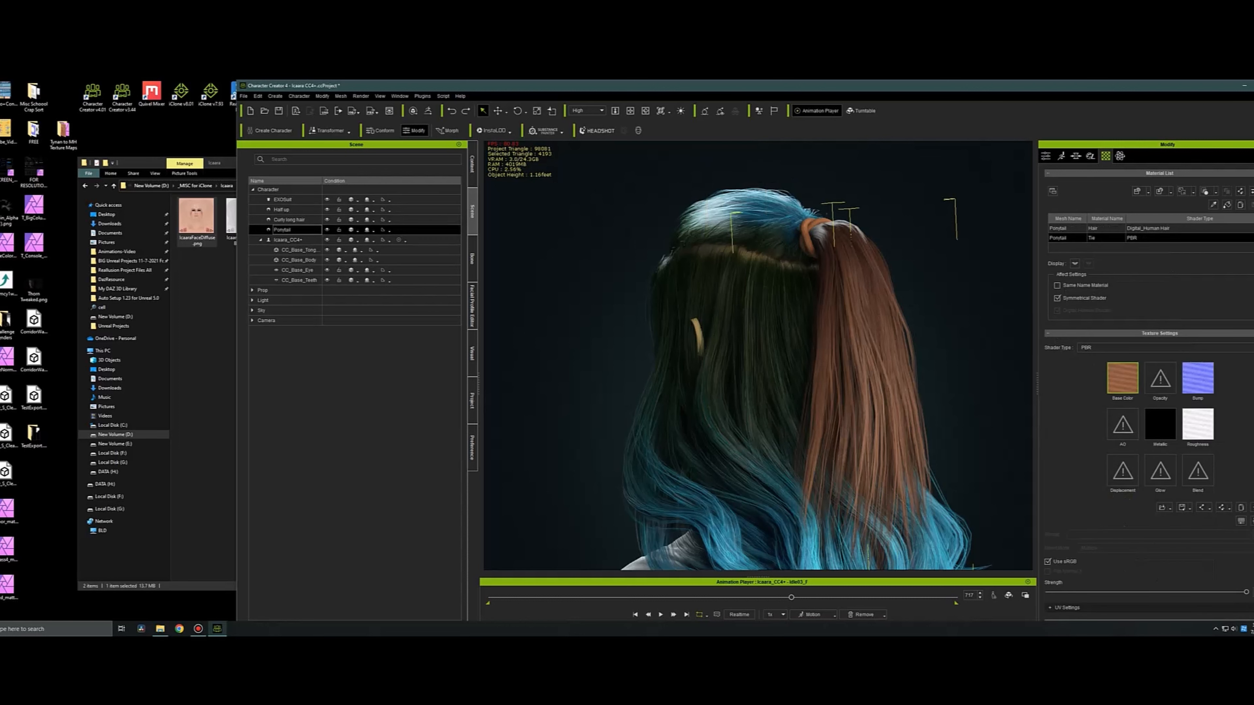
scroll(1151, 386, down, 10)
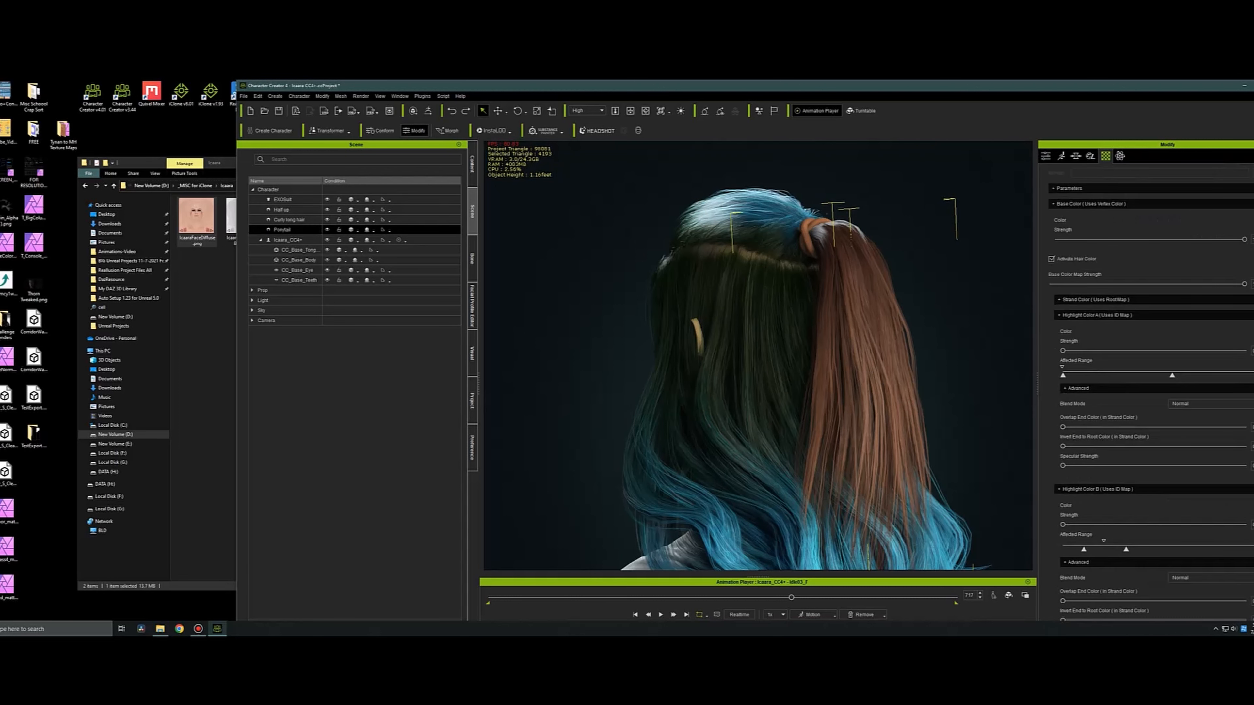
click(1068, 188)
click(1250, 220)
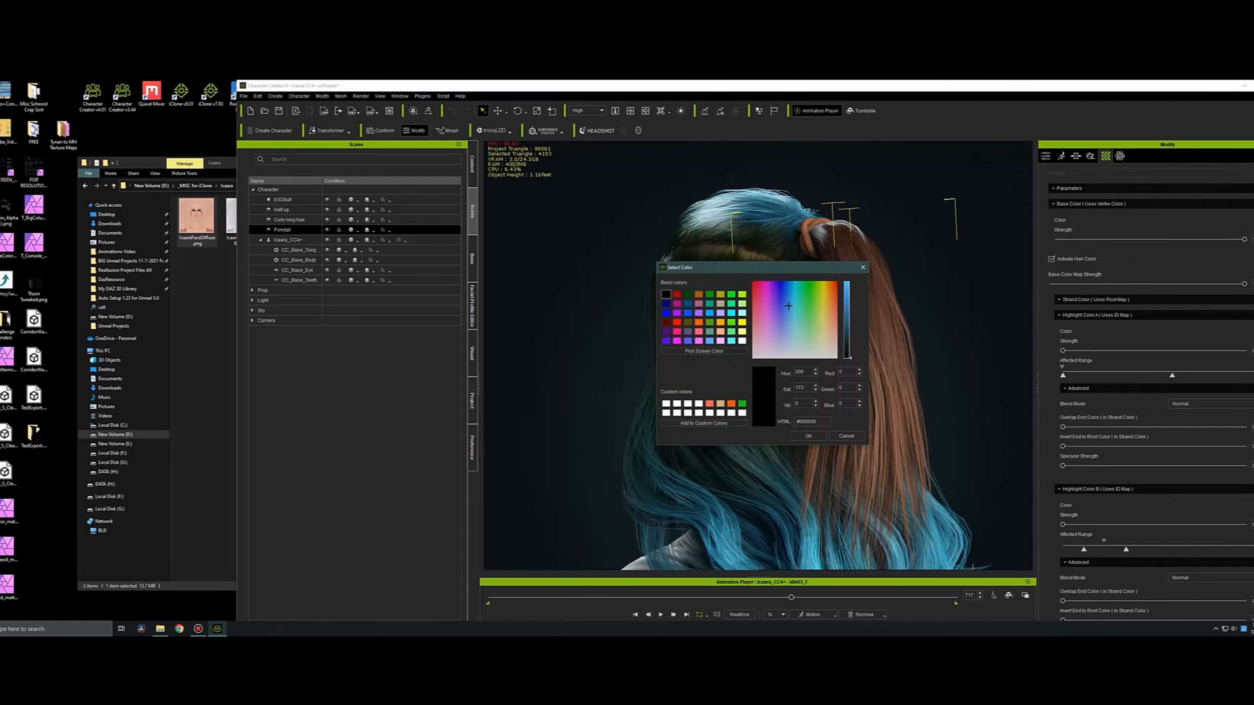
click(846, 437)
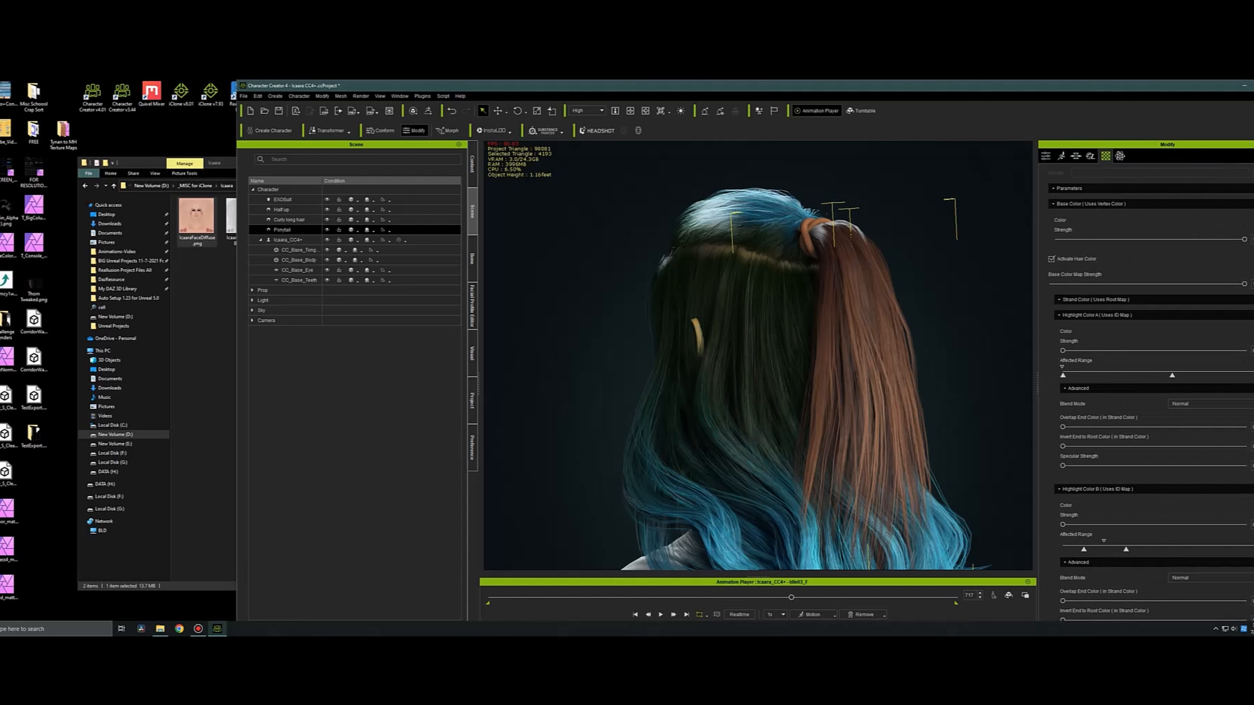
click(1095, 300)
click(1250, 316)
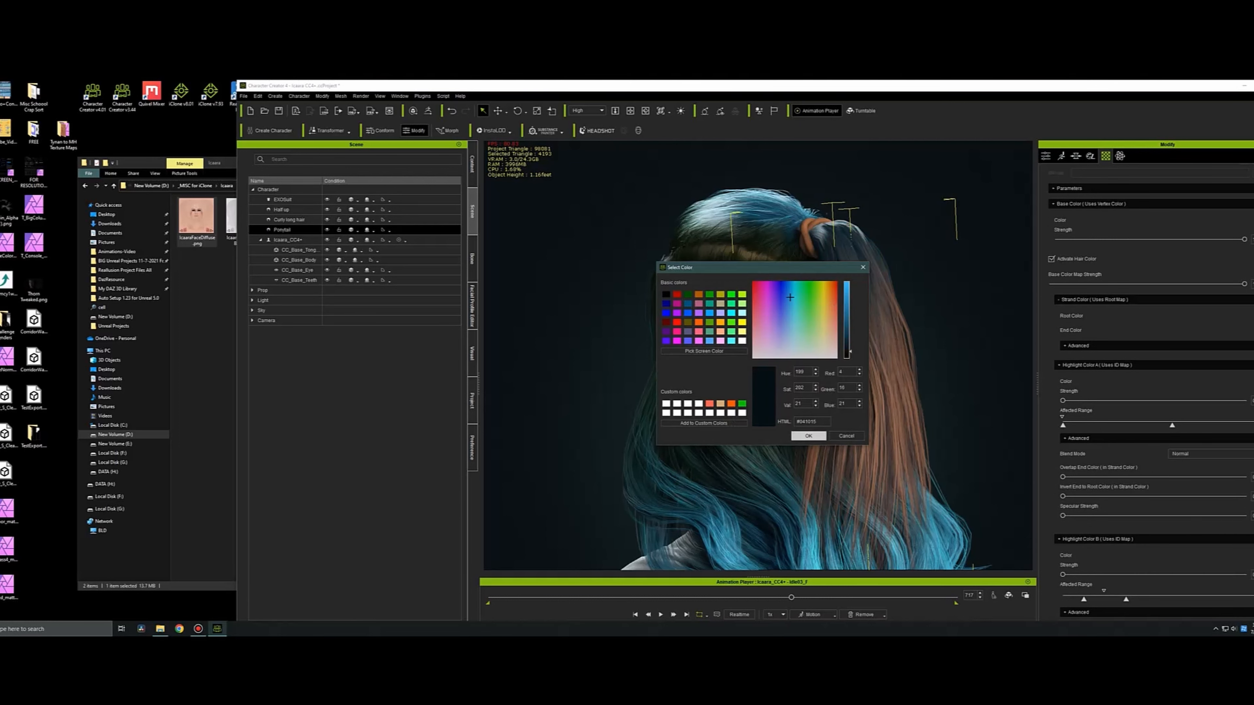
click(808, 437)
Set the ponytail's strand end color to a dark green and its highlight color to blue #0061B6.
click(1251, 331)
click(802, 306)
drag(801, 305, 808, 296)
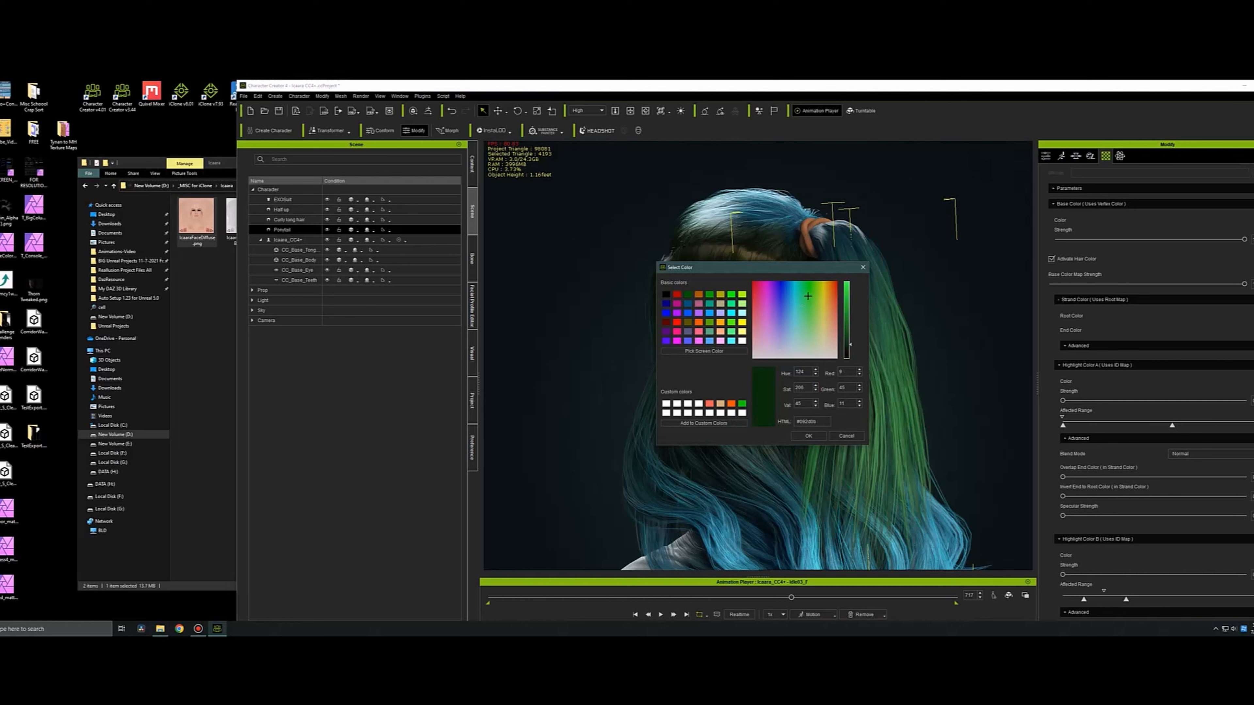
drag(850, 344, 850, 352)
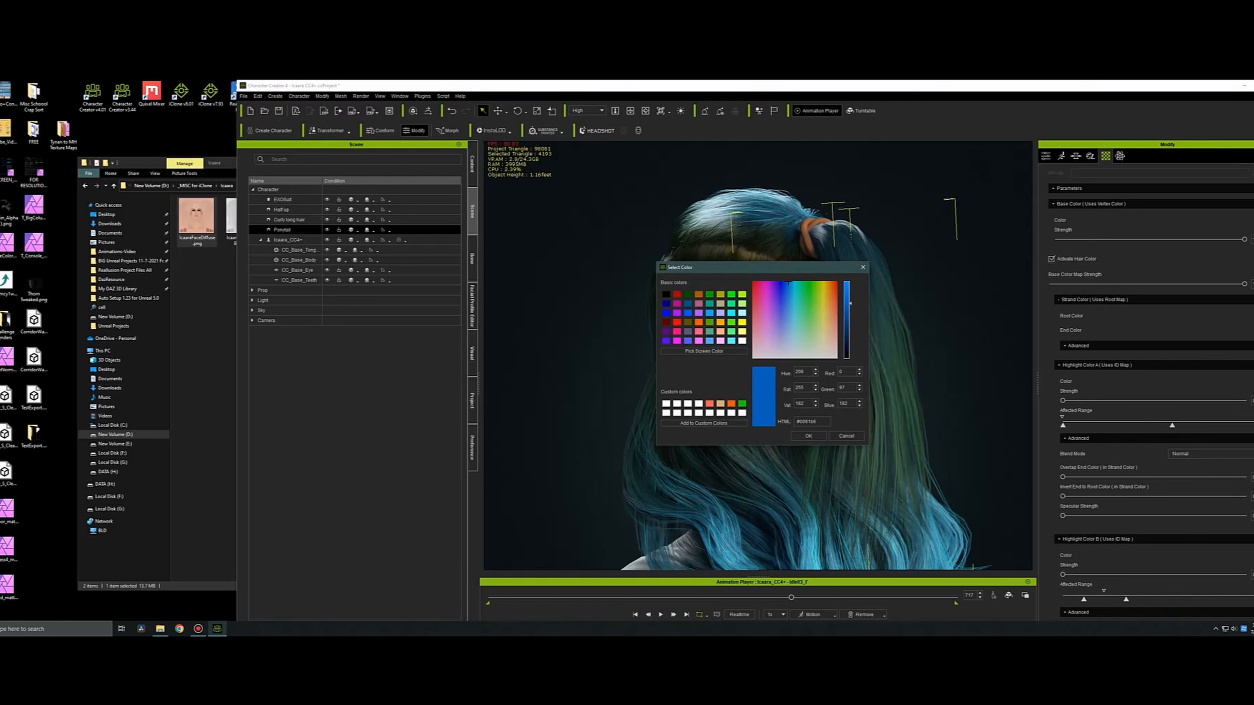
click(808, 436)
click(1251, 556)
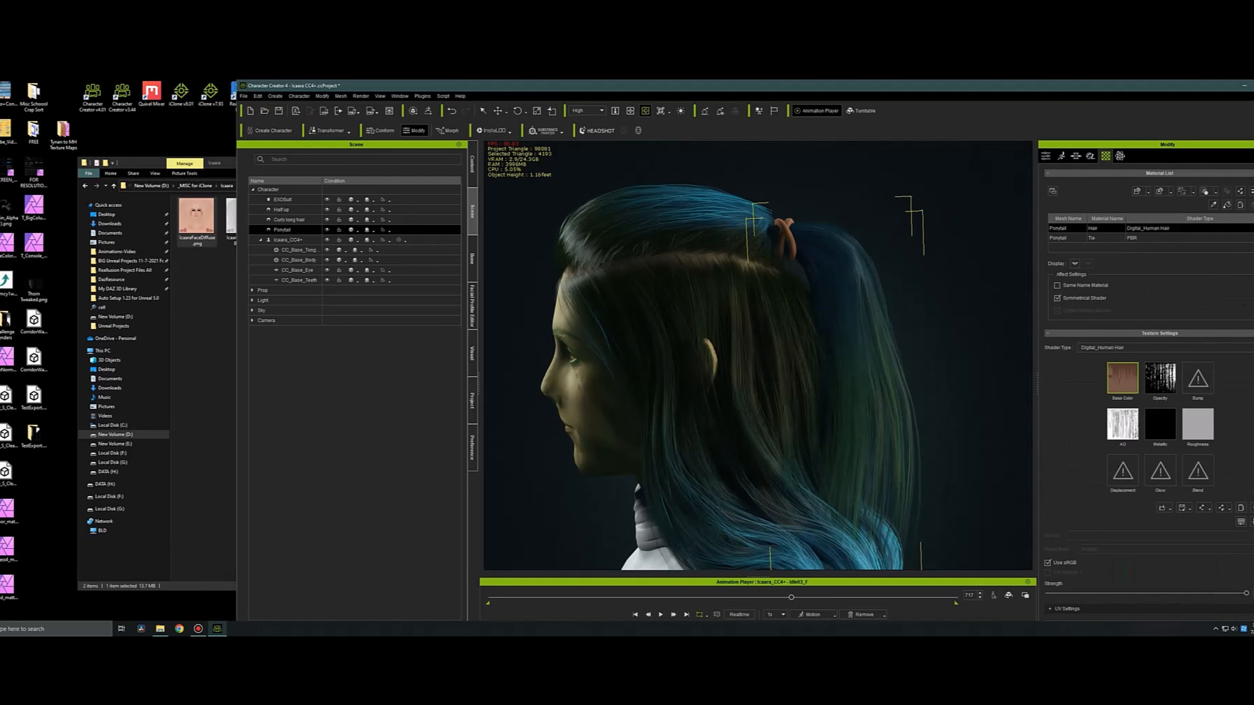
Recolor the ponytail tie's base color texture to blue with lowered saturation and the color balance shifted toward green and blue.
click(1242, 381)
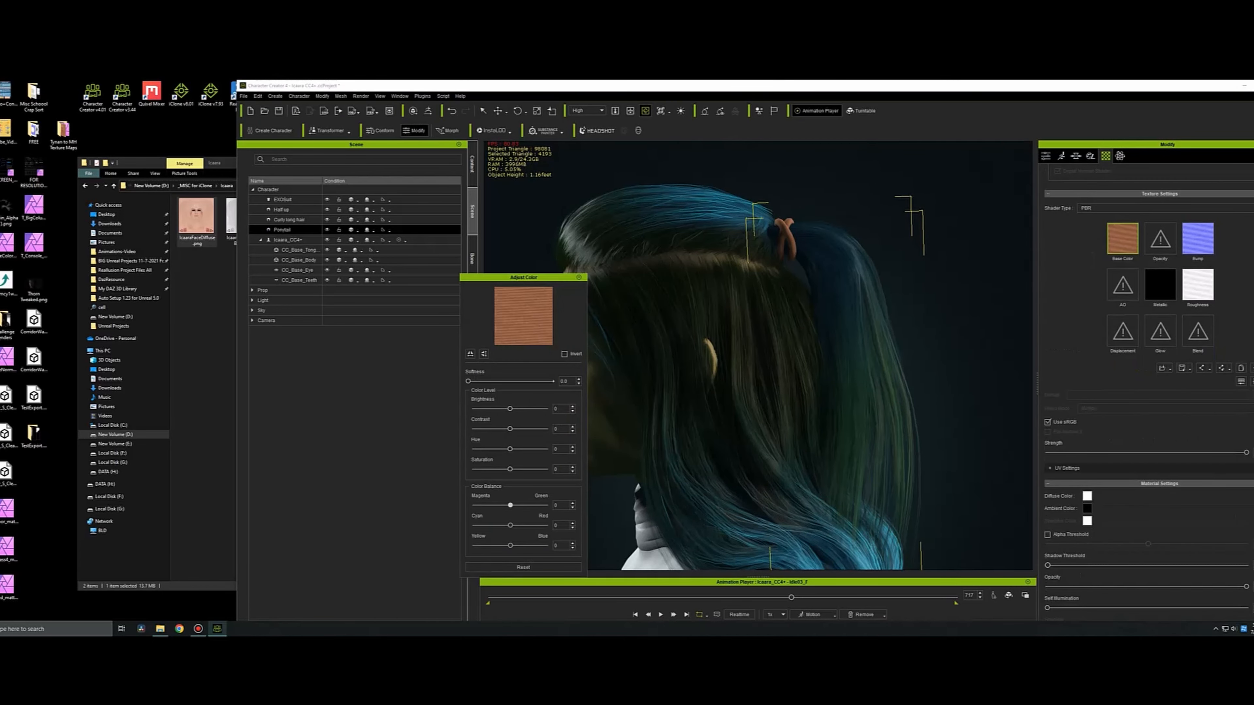
drag(510, 505, 544, 545)
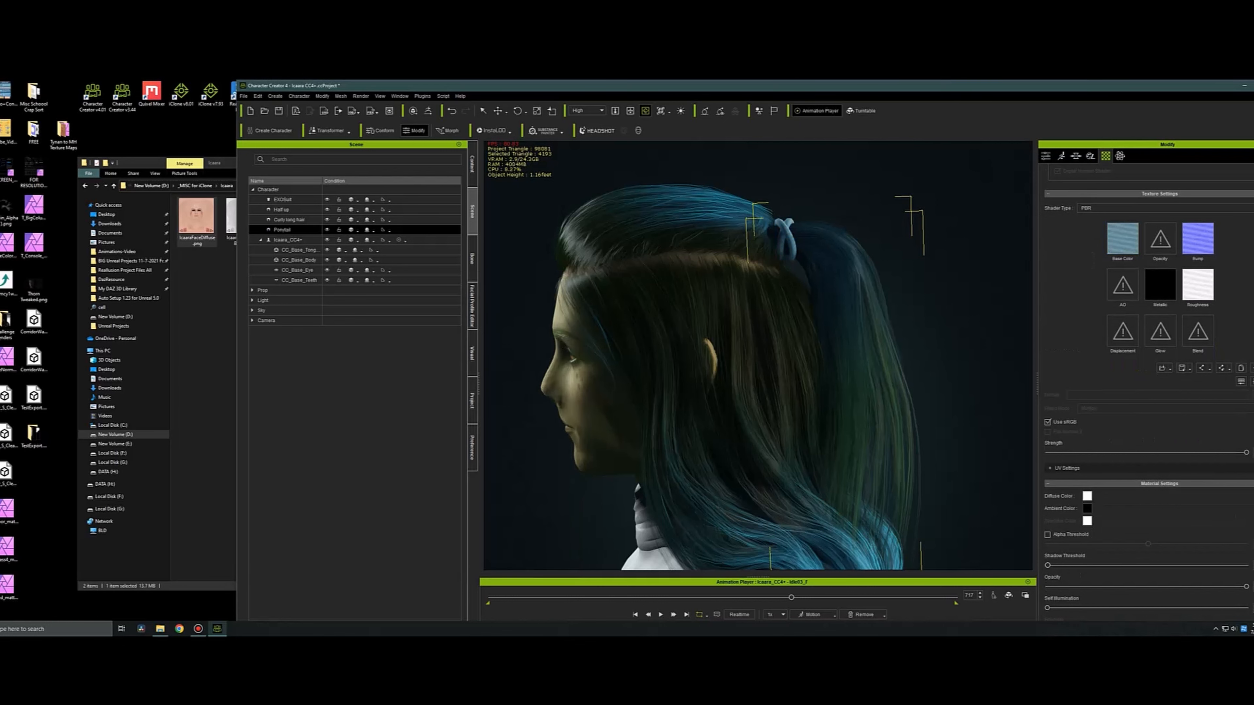
right_click(1124, 240)
click(1153, 281)
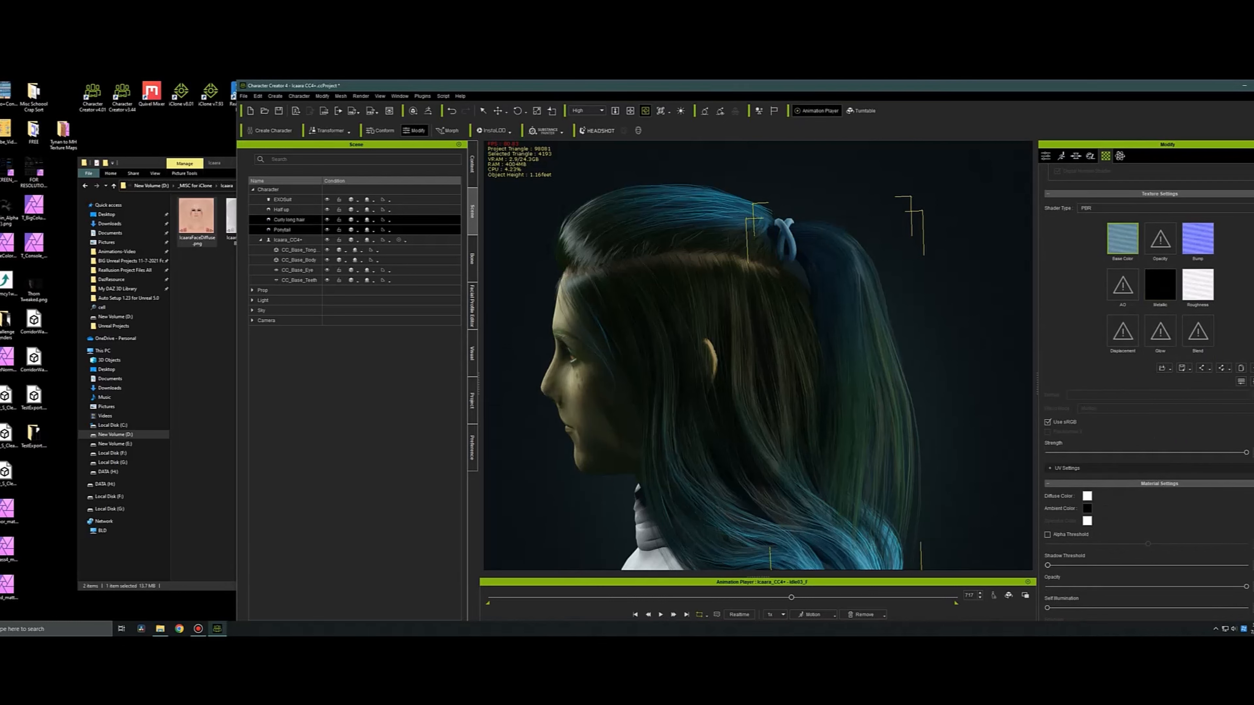
Recolor the curly long hair's scalp diffuse texture with saturation -32, lower brightness and the color balance shifted toward green and blue.
click(290, 220)
click(1242, 381)
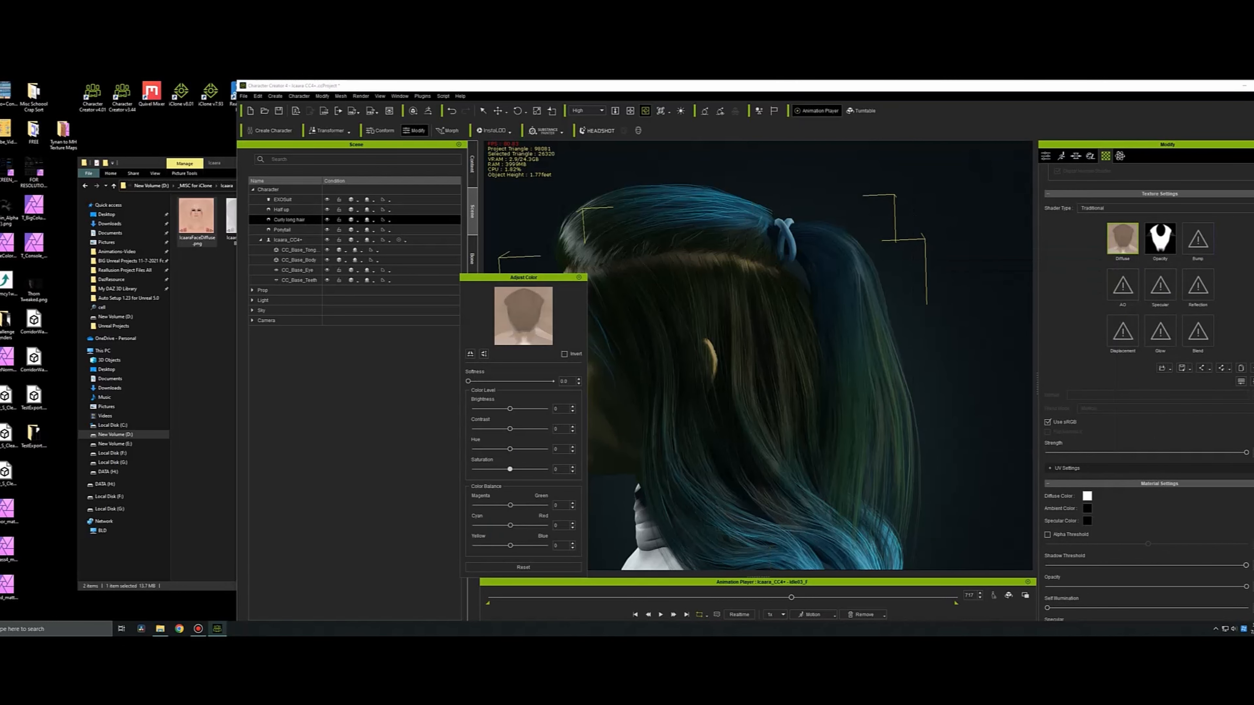
drag(510, 505, 534, 545)
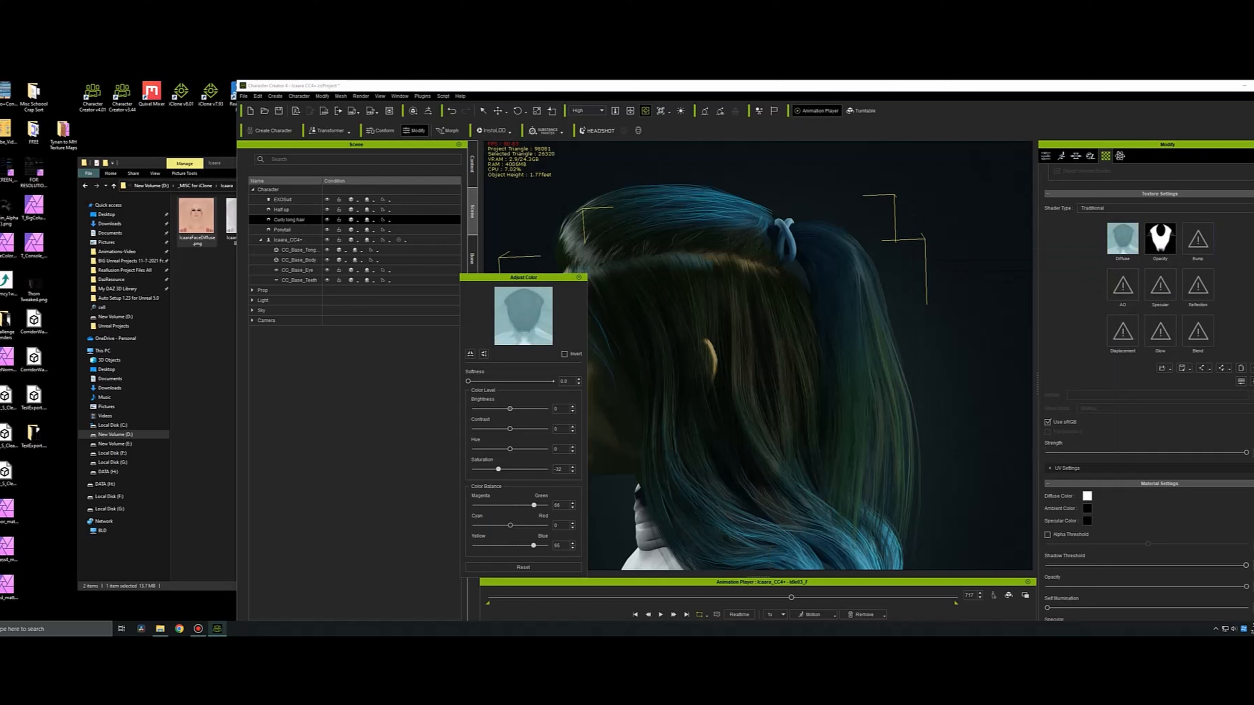
drag(510, 409, 499, 409)
click(579, 277)
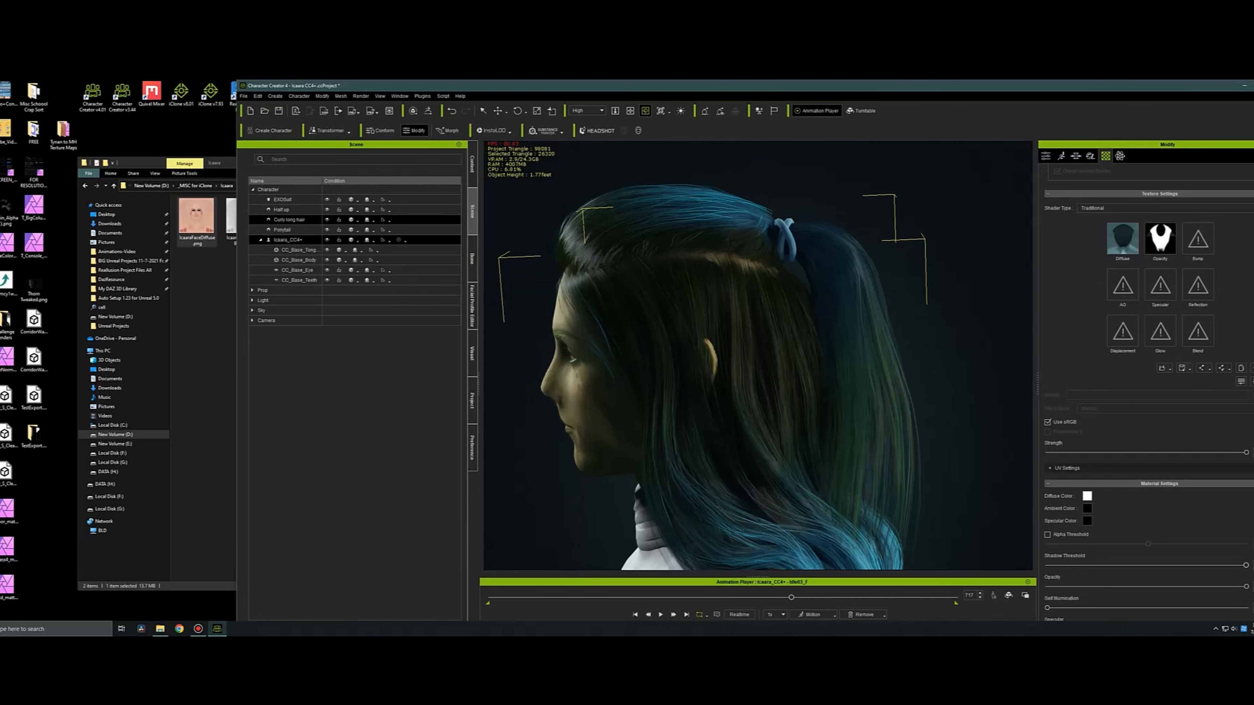
Recolor the half-up hair's scalp diffuse texture to a matching dark blue with lowered brightness and shifted color balance.
click(282, 210)
click(1242, 382)
drag(510, 470, 534, 545)
drag(510, 409, 499, 409)
drag(518, 278, 466, 285)
click(526, 286)
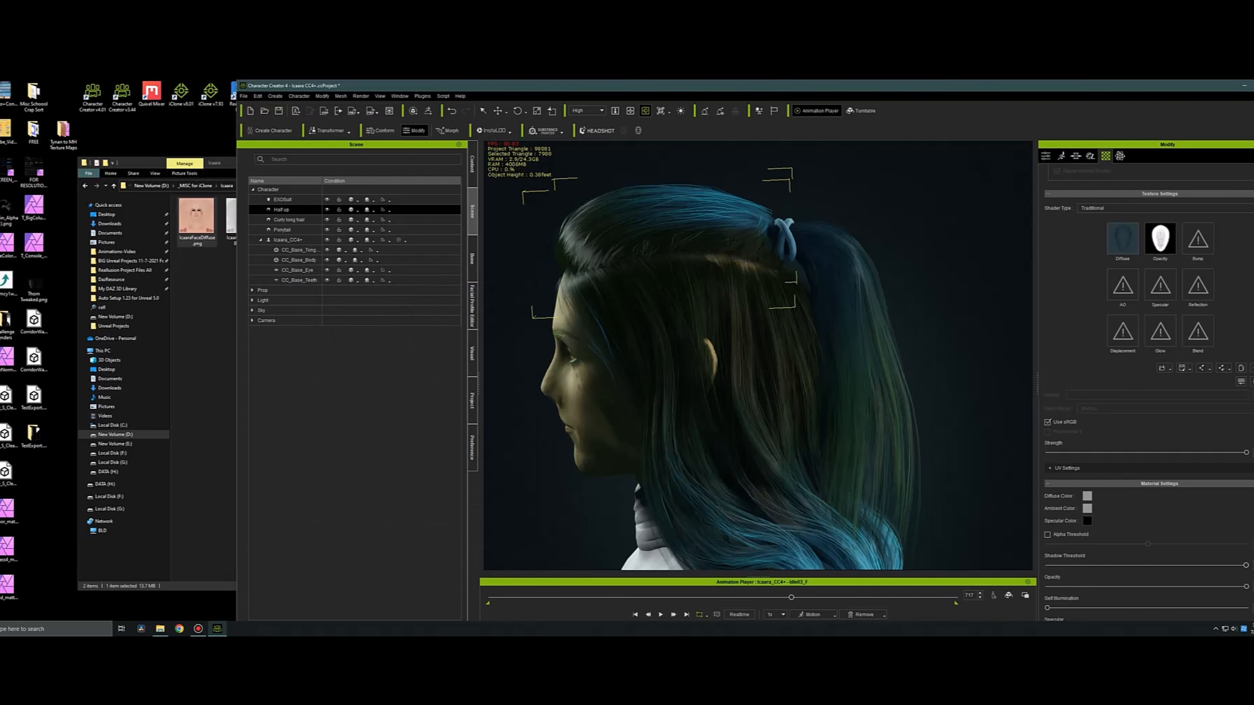
Add the eye elements, eye occlusion and tearline, to the Icaara_CC4+ character.
right_drag(667, 355, 849, 356)
middle_drag(849, 355, 854, 316)
click(1046, 157)
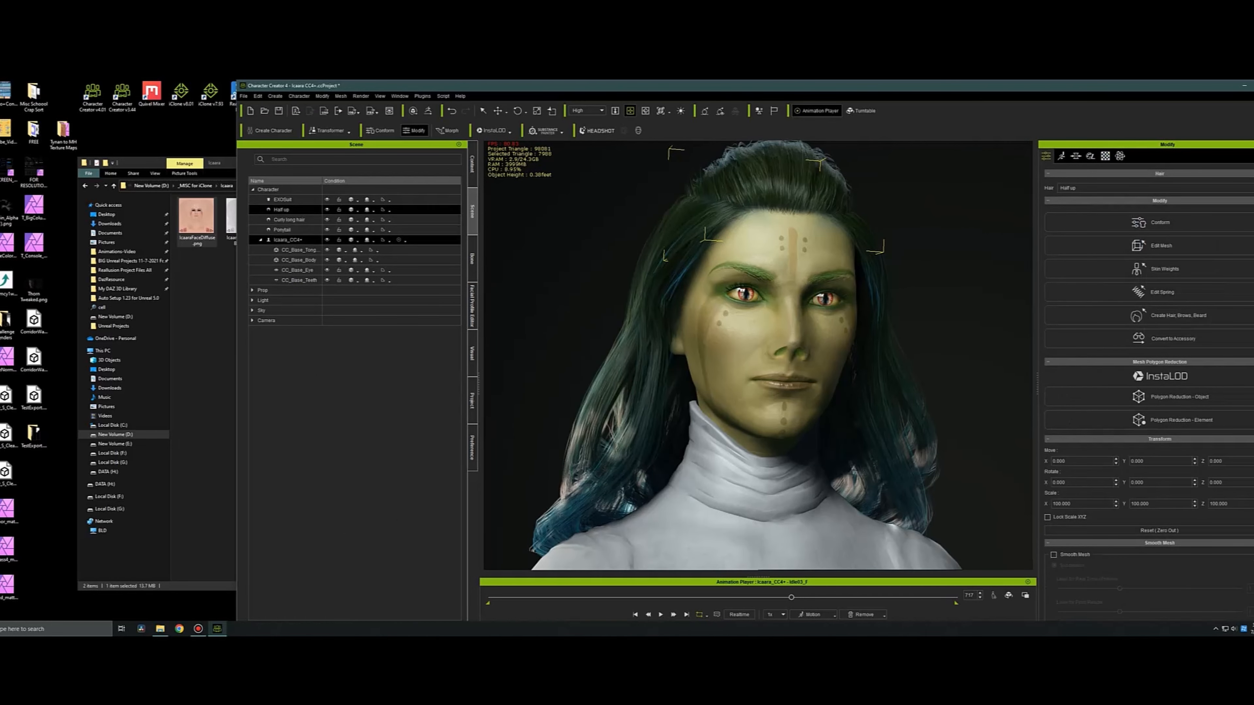
click(288, 240)
click(1228, 228)
click(590, 362)
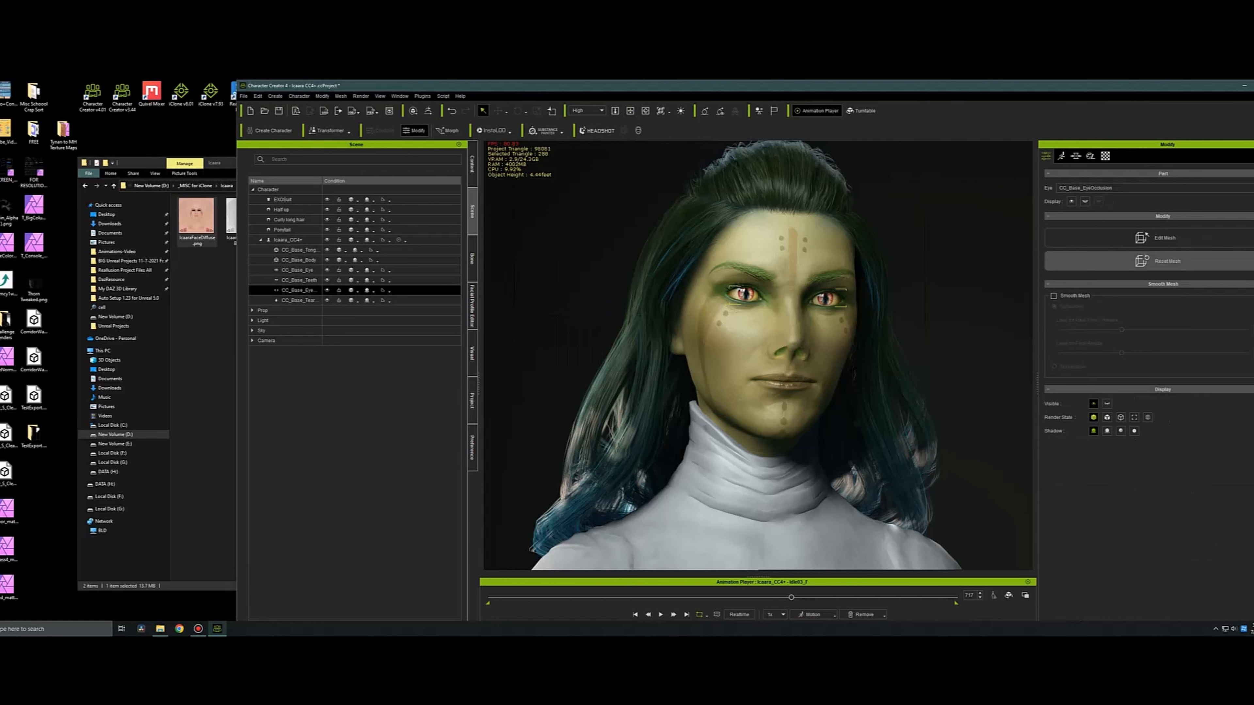
Set the Auto-Blink option of the Icaara_CC4+ character to BlinkNormal.
click(1160, 270)
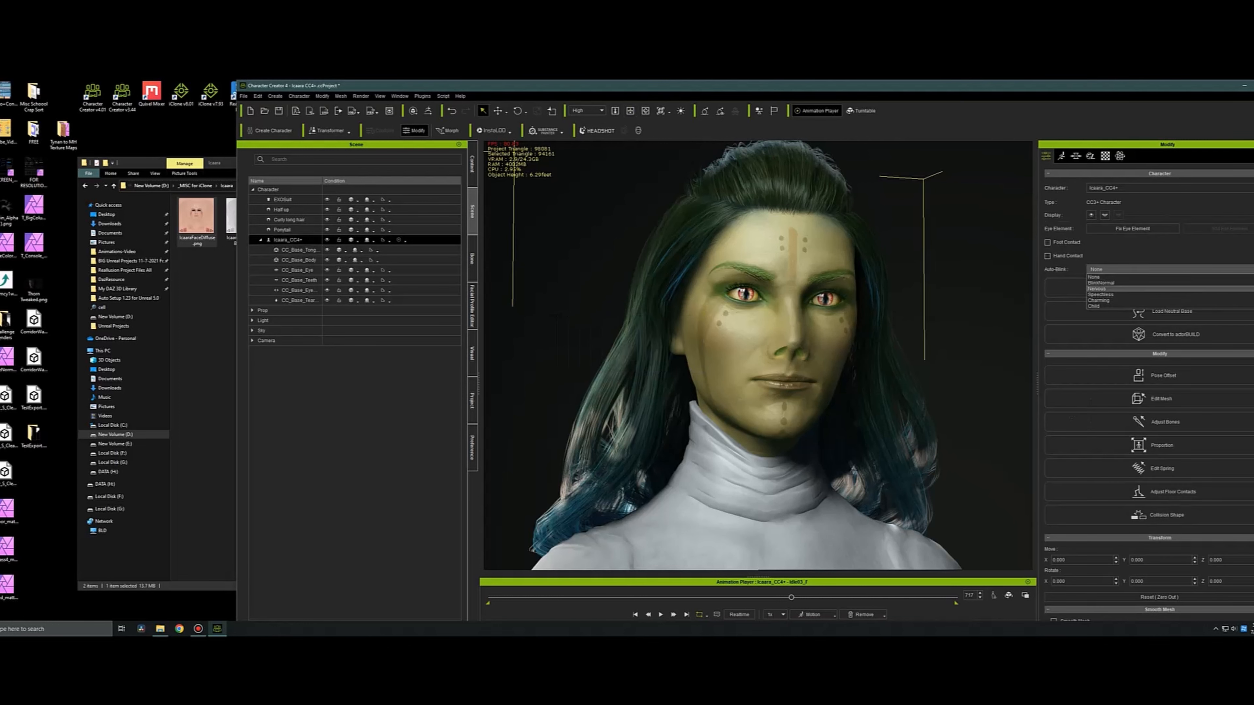
click(1161, 288)
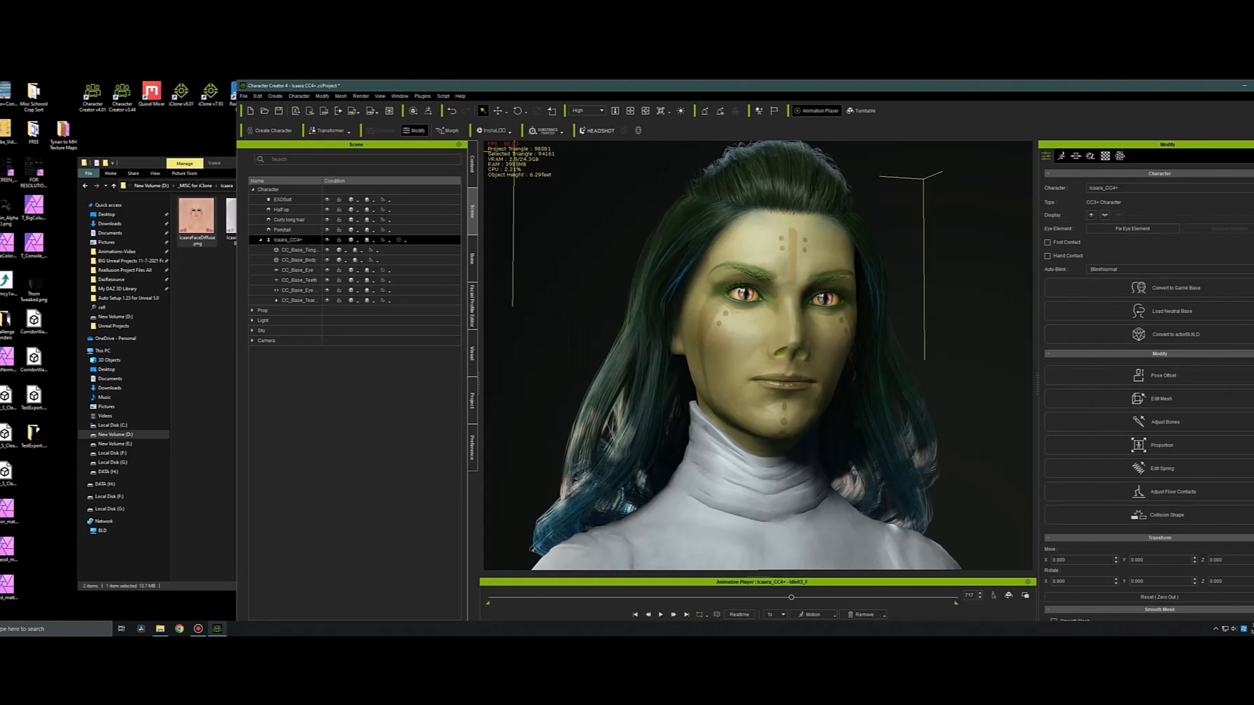
Examine the character's upper body and face, including skin, eyes and hair, from different angles and distances.
scroll(758, 356, down, 7)
right_drag(790, 356, 642, 356)
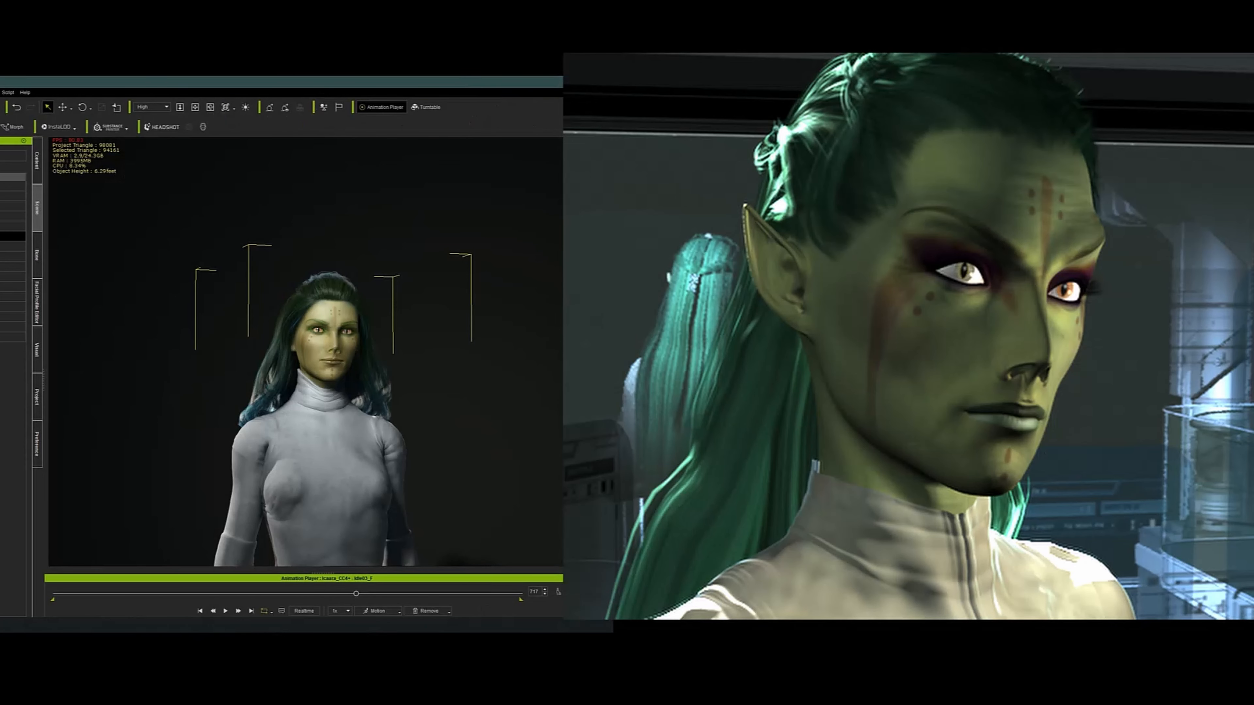
right_drag(420, 356, 296, 356)
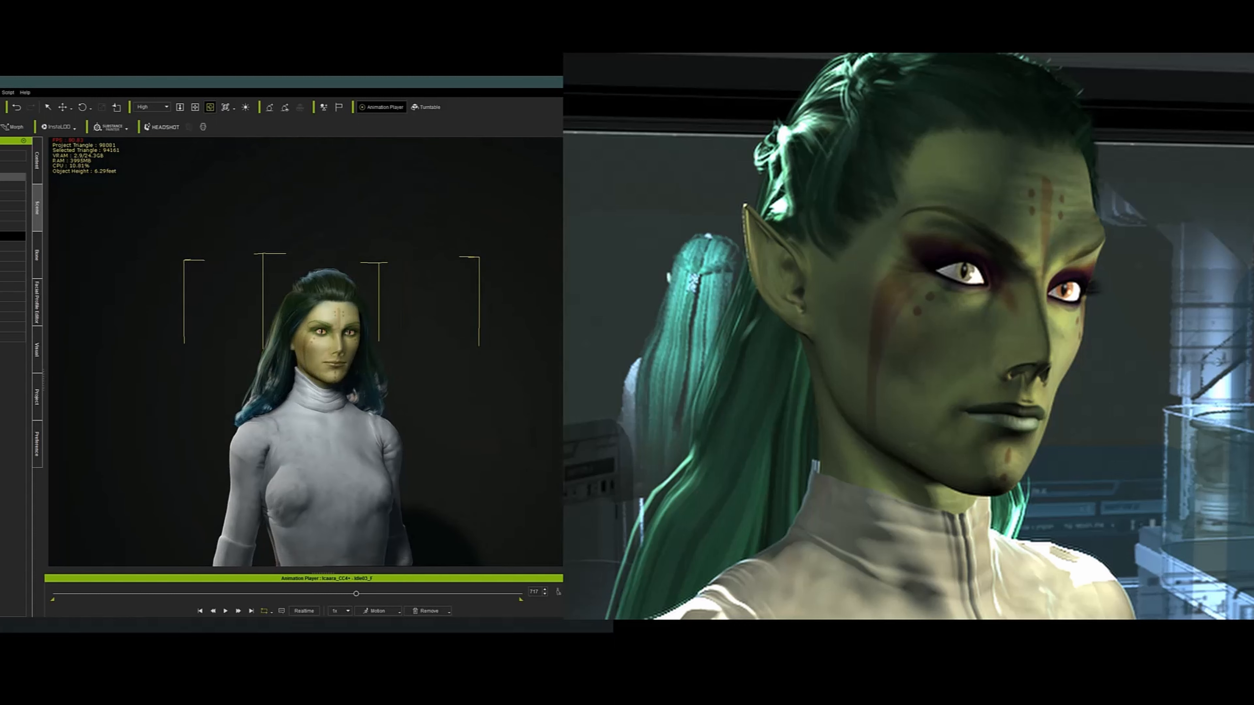
scroll(305, 352, up, 8)
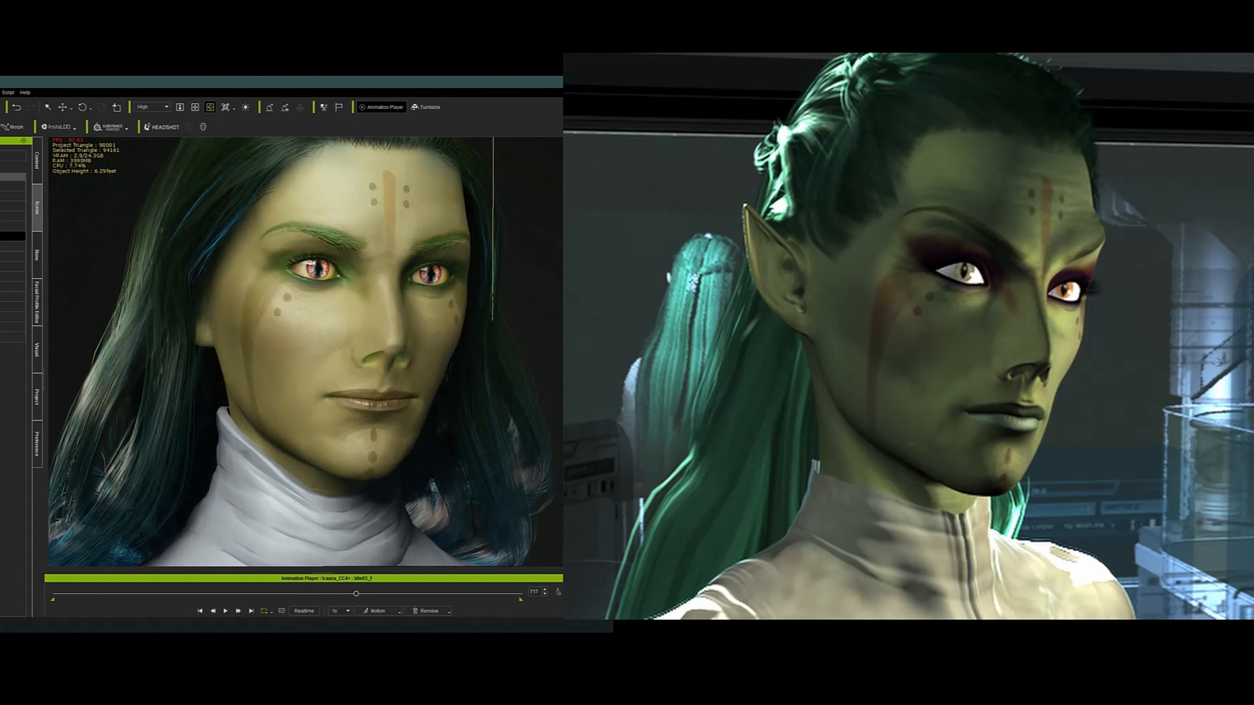
key(x)
drag(305, 352, 253, 338)
key(c)
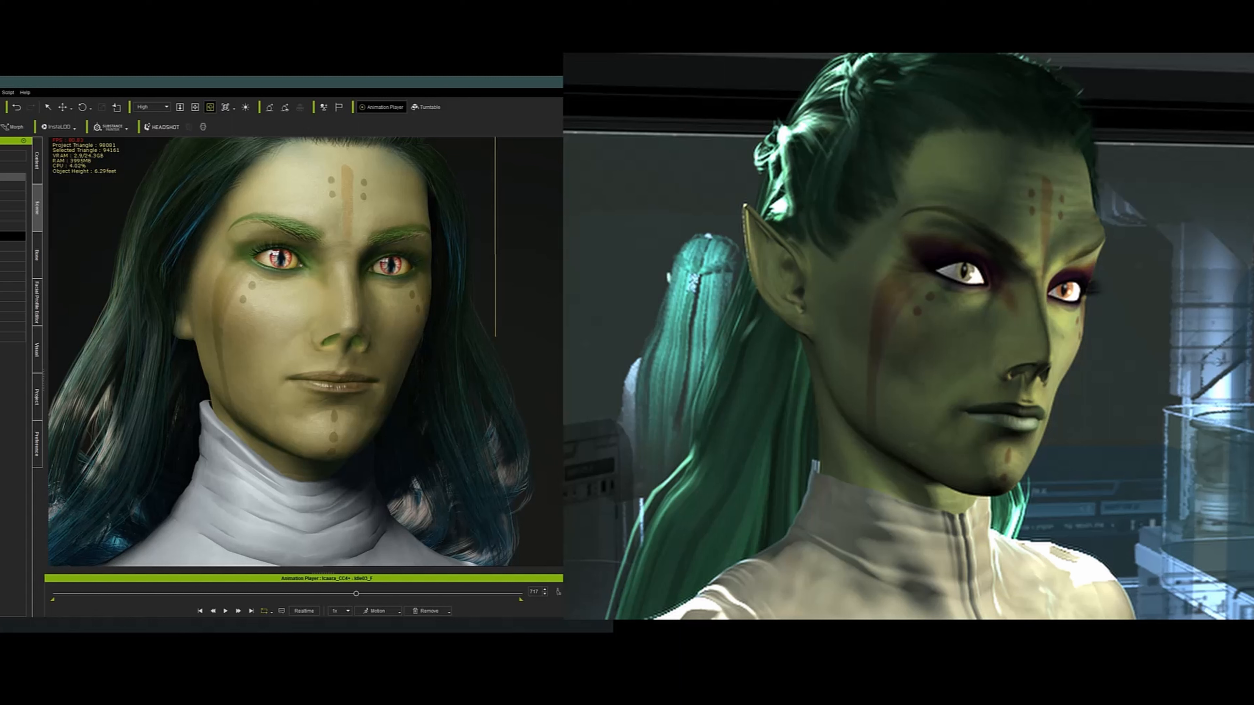
key(x)
drag(254, 338, 268, 369)
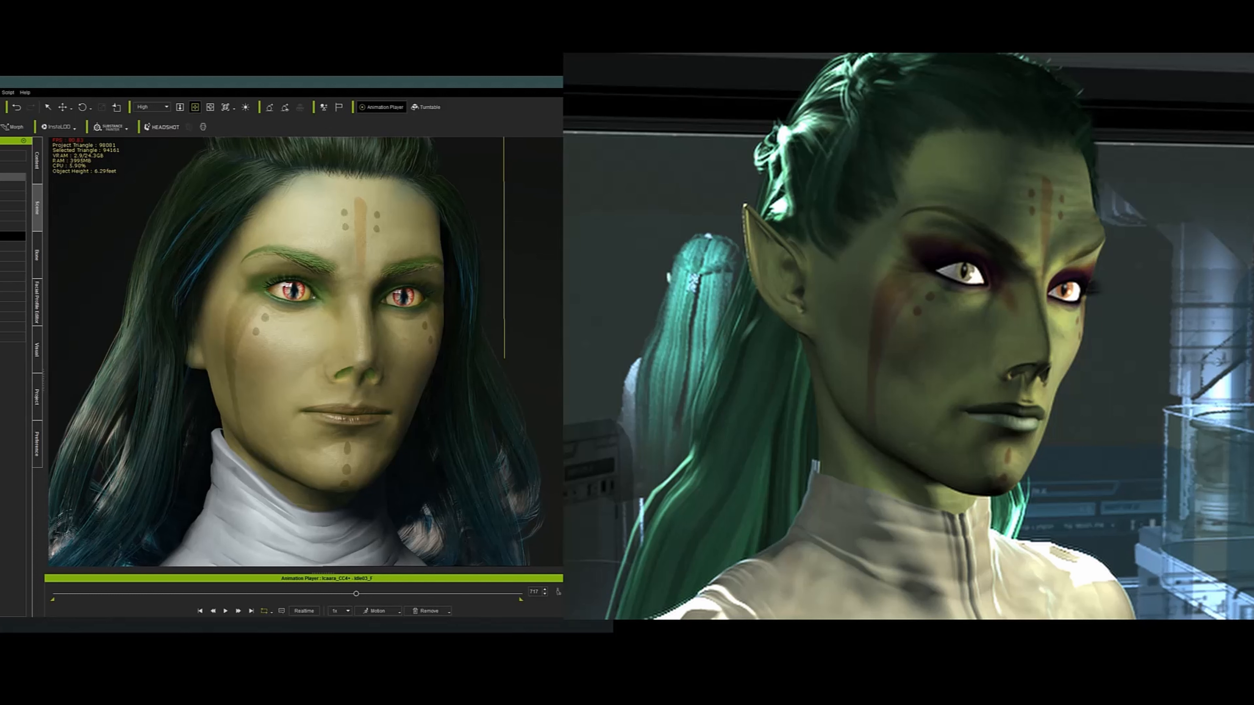
mouse_move(306, 365)
middle_down()
mouse_move(294, 333)
mouse_move(308, 366)
middle_up()
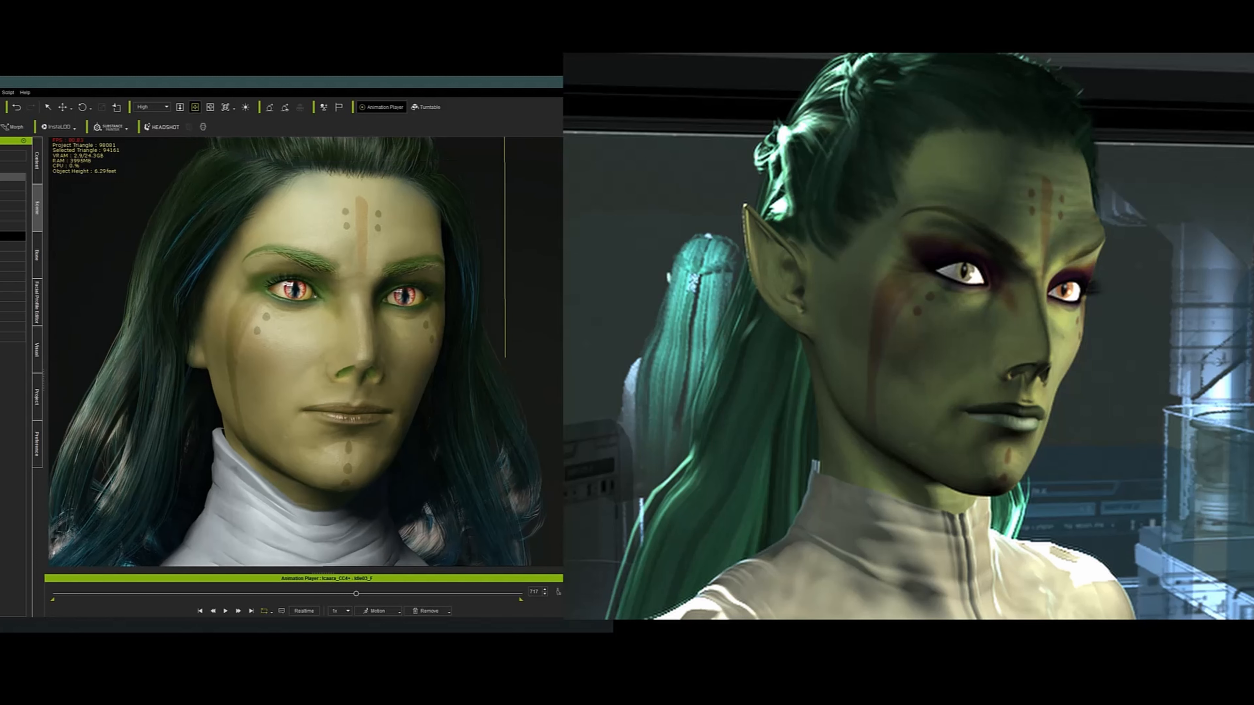